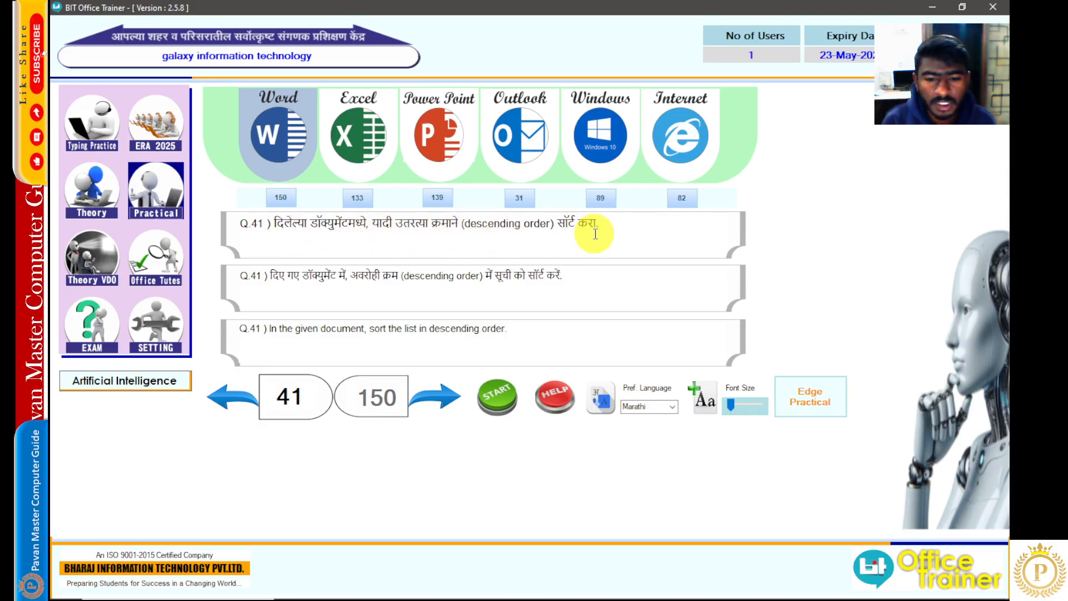
# Step: Start the question 41 exercise and sort the whole numbered country list in descending order by paragraph text
pyautogui.click(485, 412)
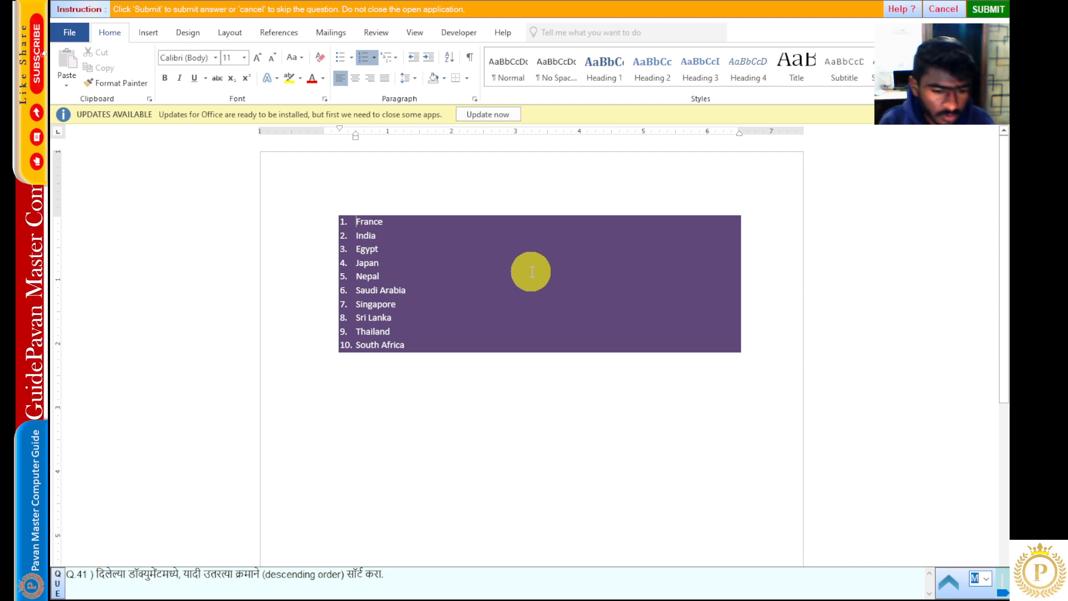
pyautogui.click(356, 222)
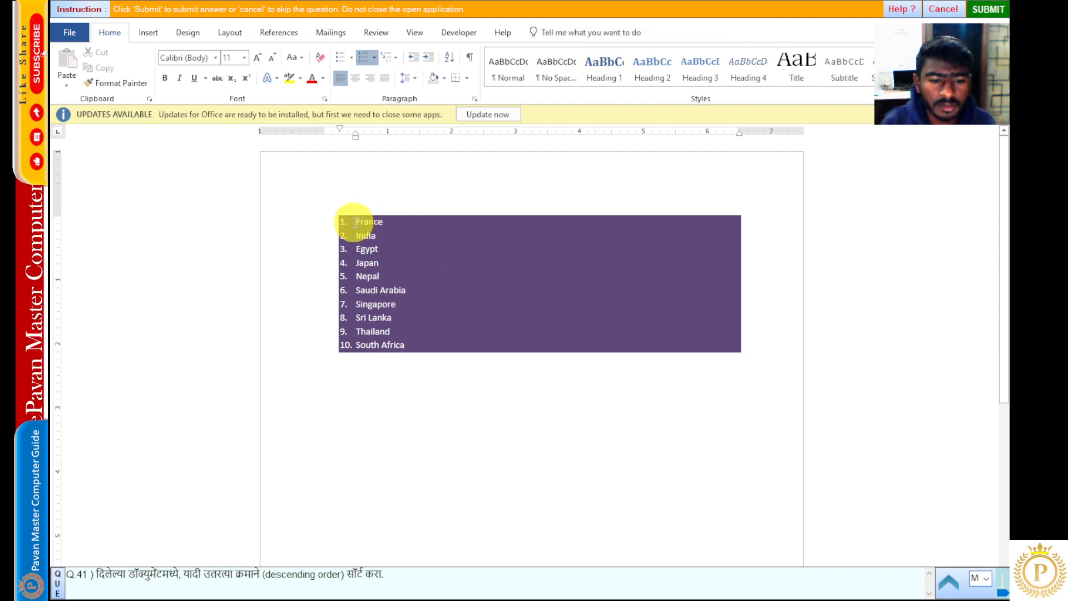
pyautogui.moveTo(357, 222); pyautogui.dragTo(410, 341)
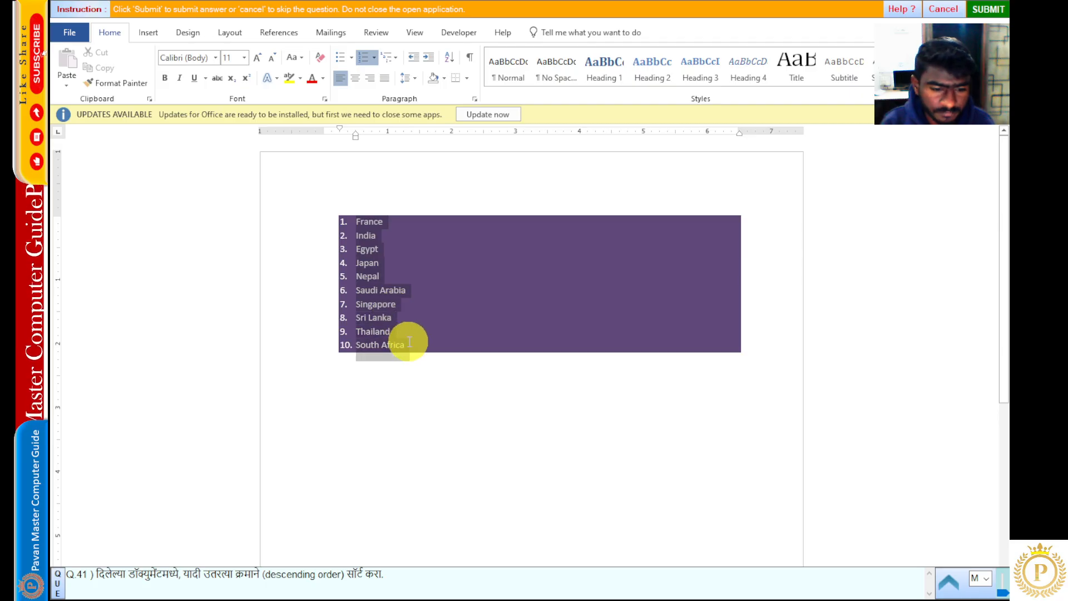
pyautogui.click(452, 57)
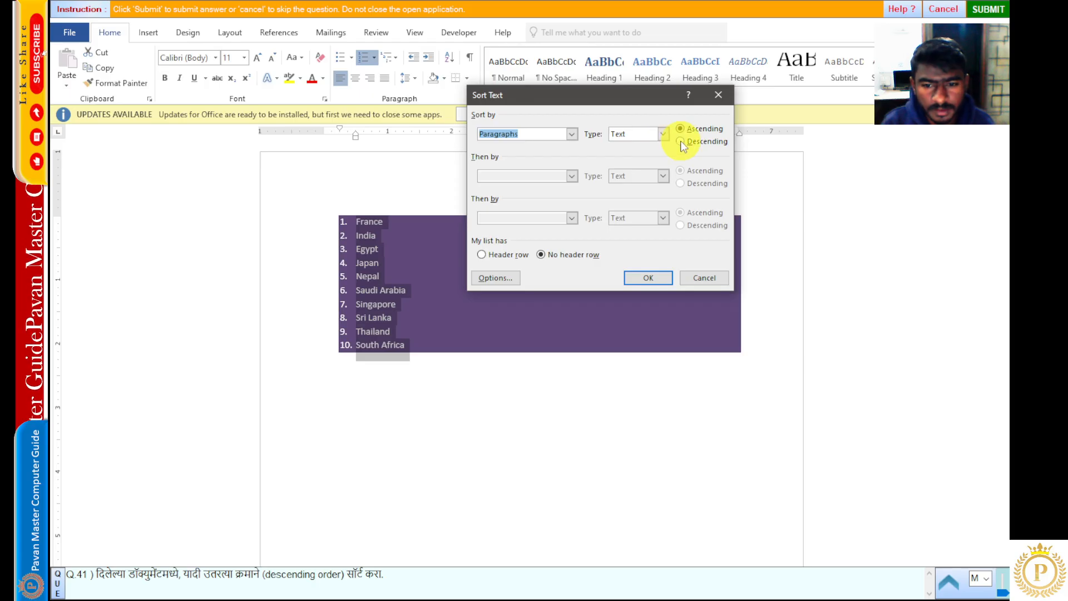
pyautogui.click(684, 143)
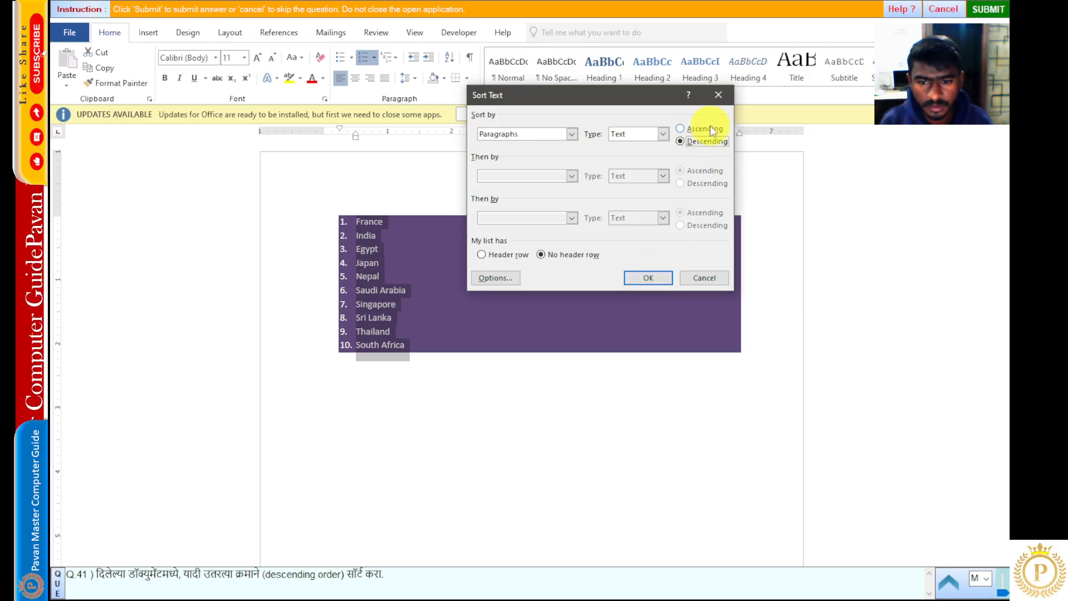
pyautogui.click(644, 281)
pyautogui.click(506, 252)
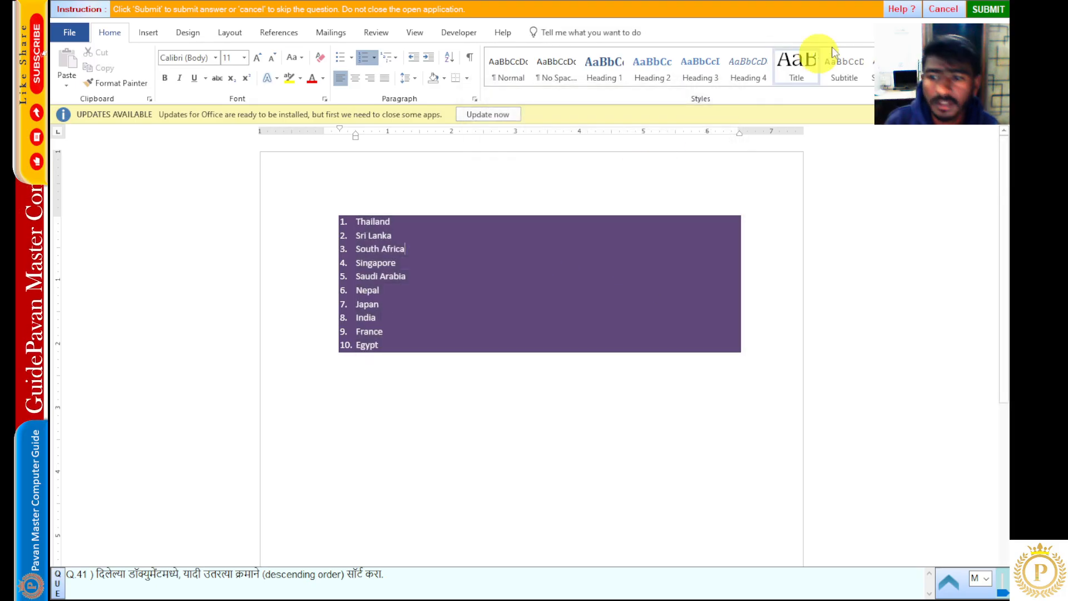
# Step: Submit the answer to question 41 and go to question 42
pyautogui.click(989, 9)
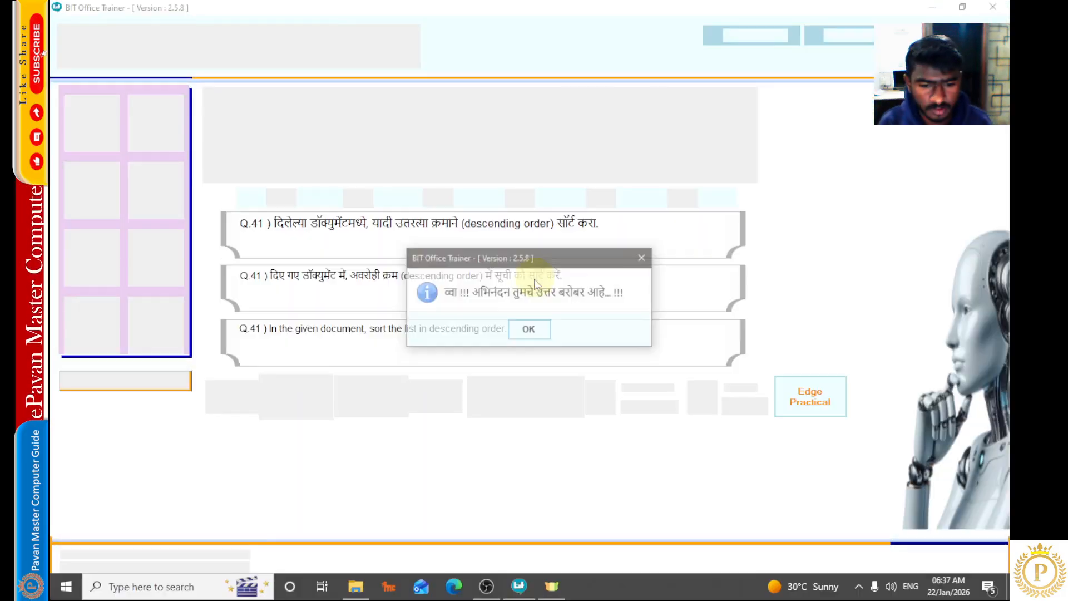
pyautogui.click(528, 328)
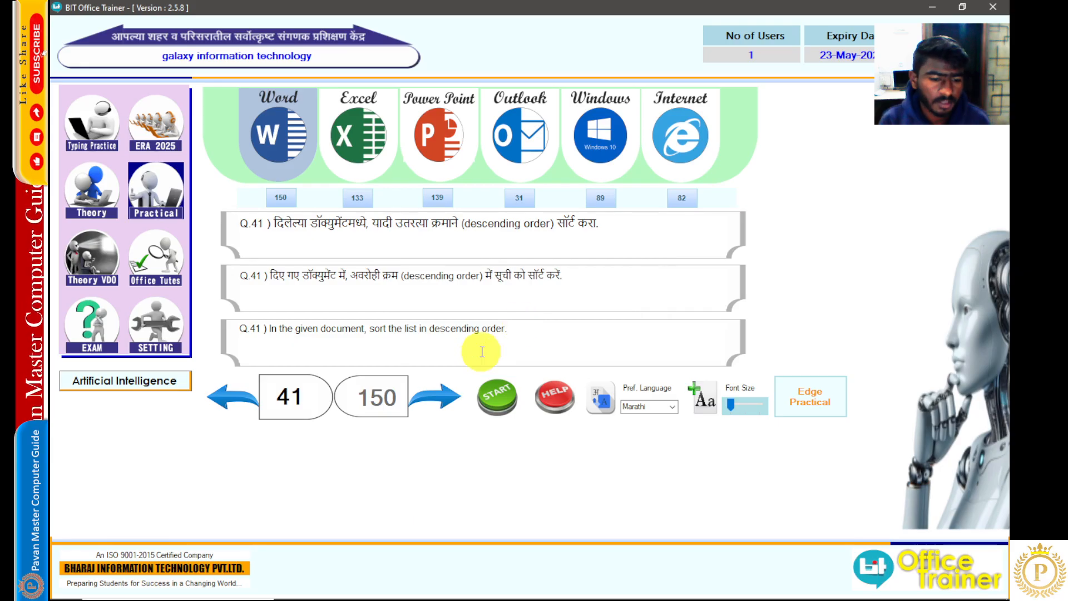
pyautogui.click(440, 397)
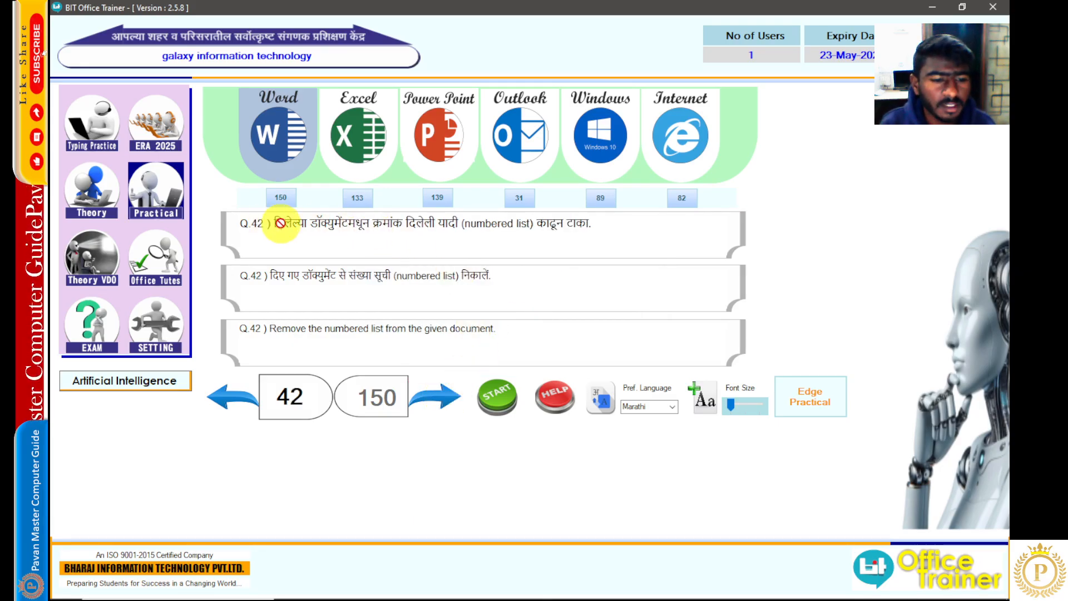
# Step: Start the question 42 exercise and remove the numbering from the entire country list
pyautogui.click(492, 391)
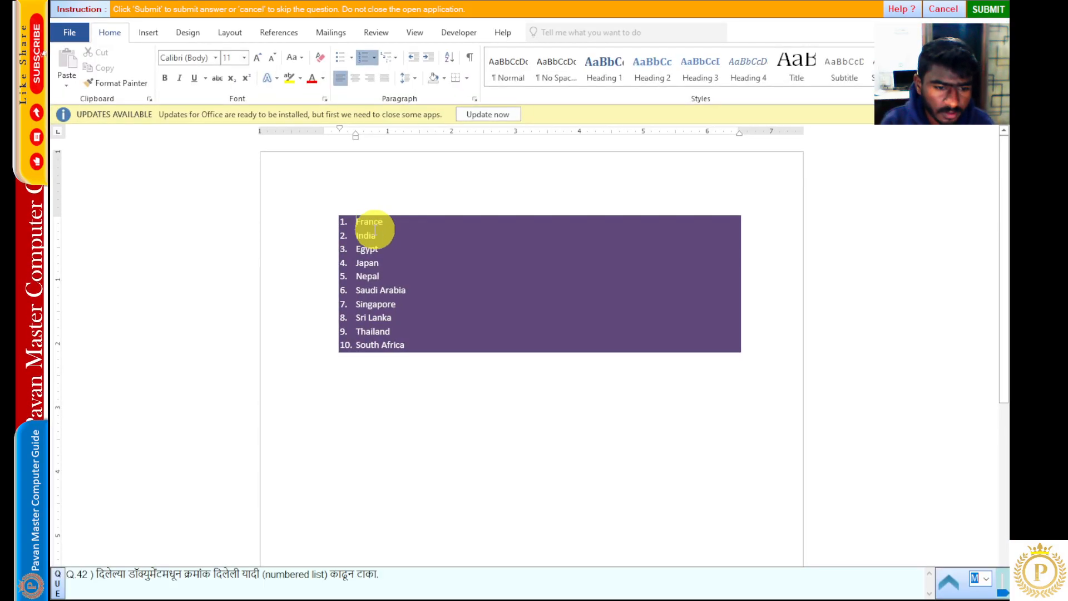
pyautogui.moveTo(357, 222); pyautogui.dragTo(414, 341)
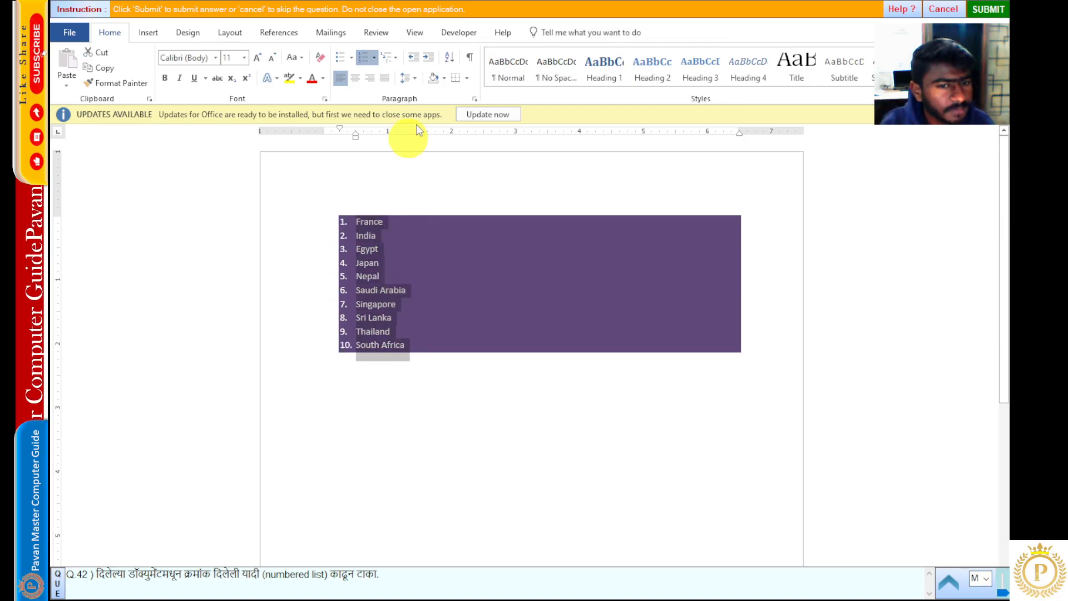
pyautogui.click(374, 61)
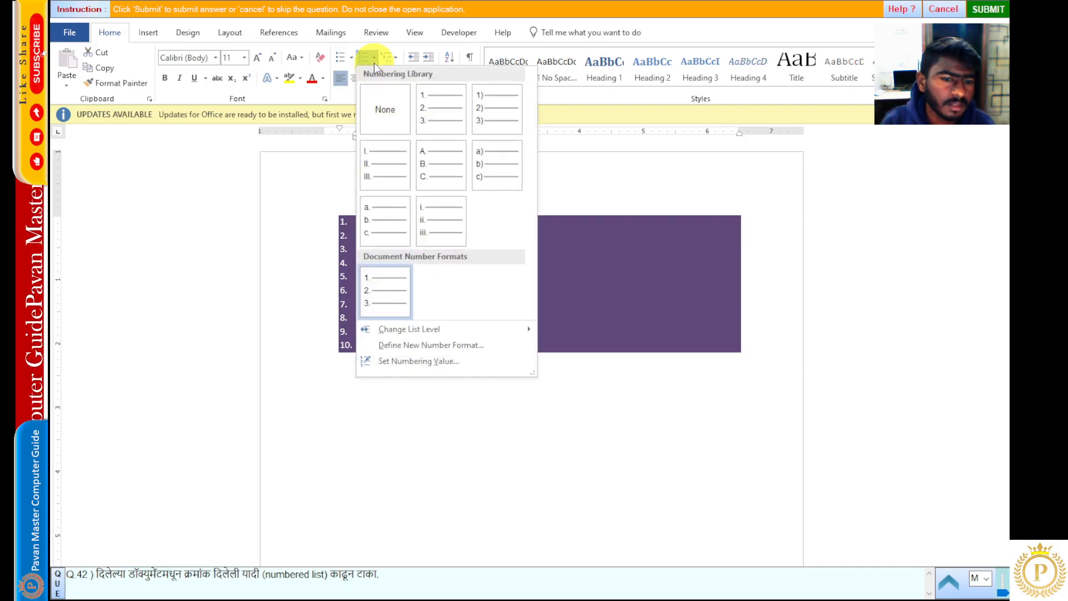
pyautogui.click(386, 110)
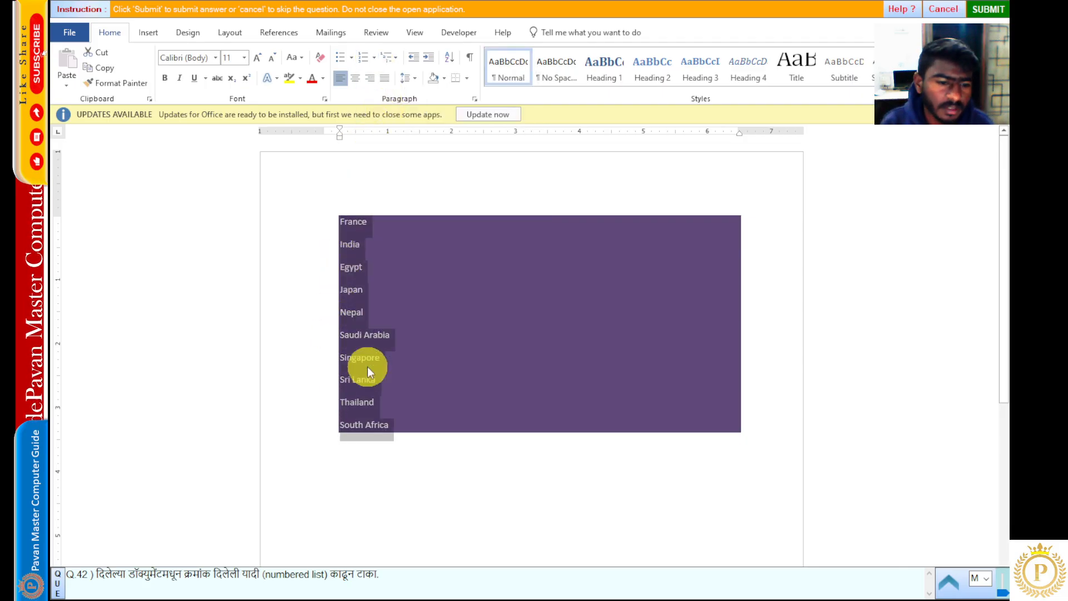
pyautogui.click(503, 314)
# Step: Submit the answer to question 42 and go to question 43
pyautogui.click(803, 32)
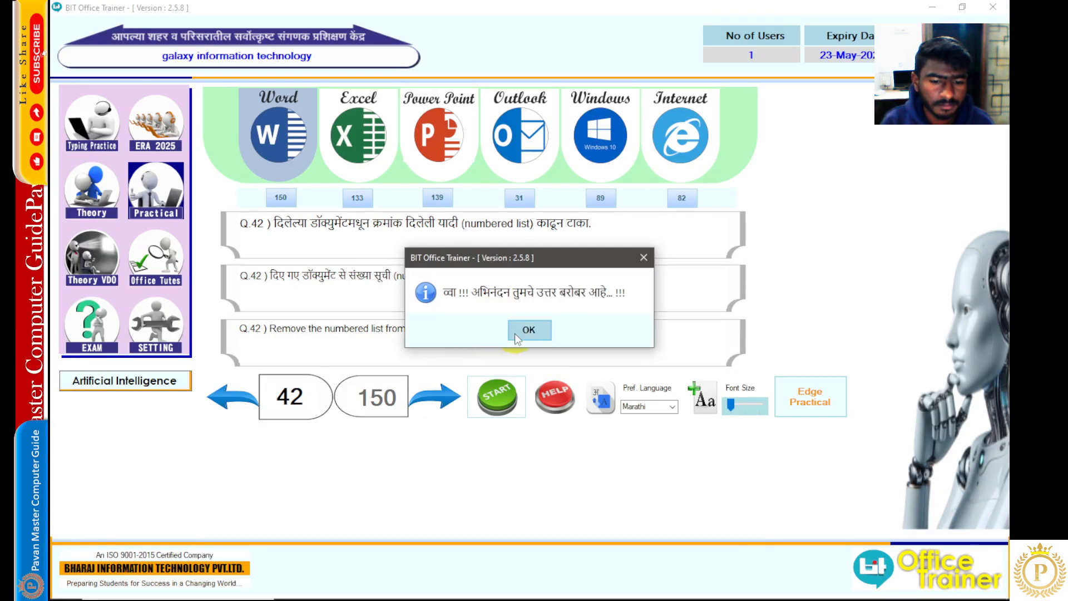
pyautogui.click(517, 330)
pyautogui.click(431, 396)
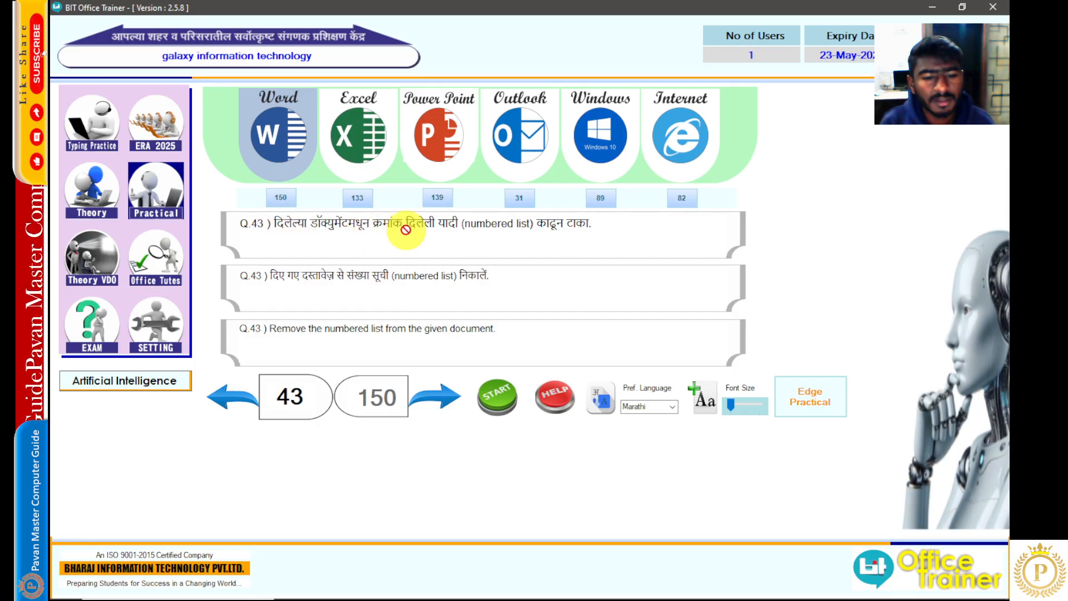
# Step: Start the question 43 exercise and remove the numbering from all the ATM tips paragraphs
pyautogui.click(498, 393)
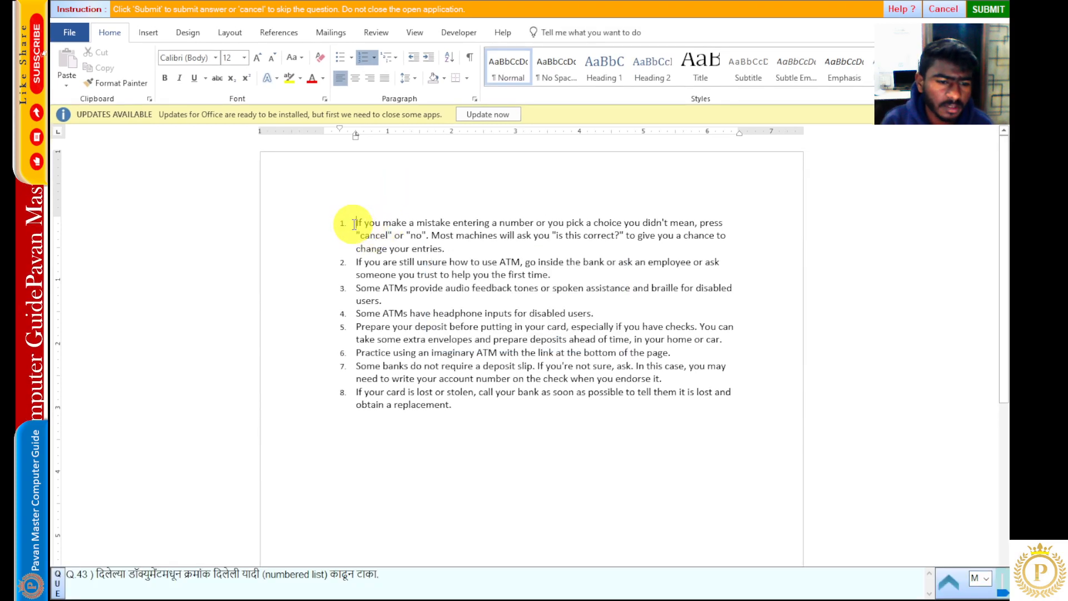
pyautogui.moveTo(354, 221); pyautogui.dragTo(453, 410)
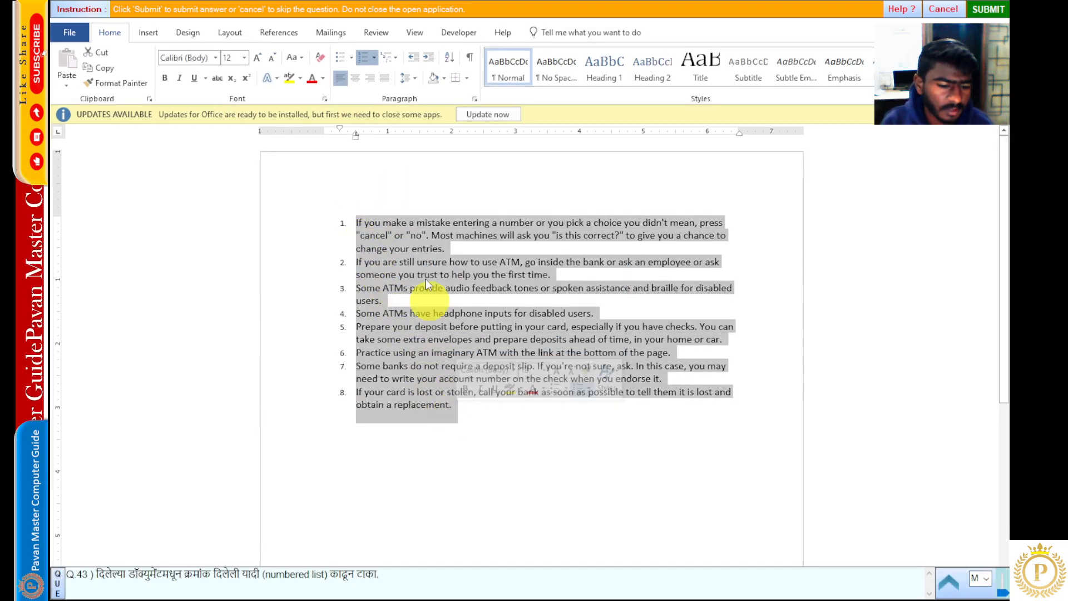
pyautogui.click(375, 58)
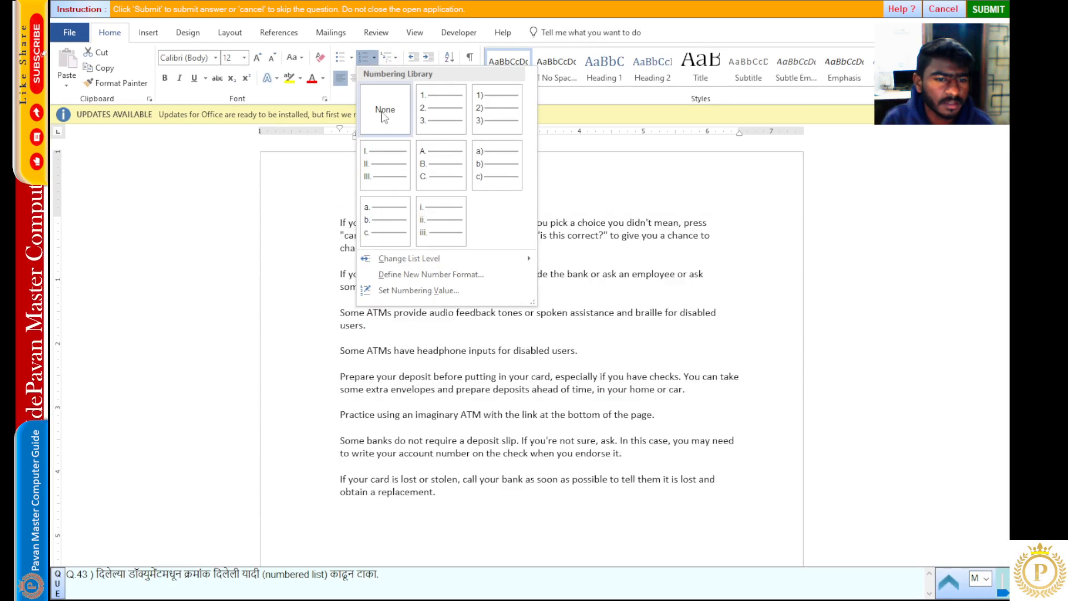
pyautogui.click(383, 118)
pyautogui.click(625, 275)
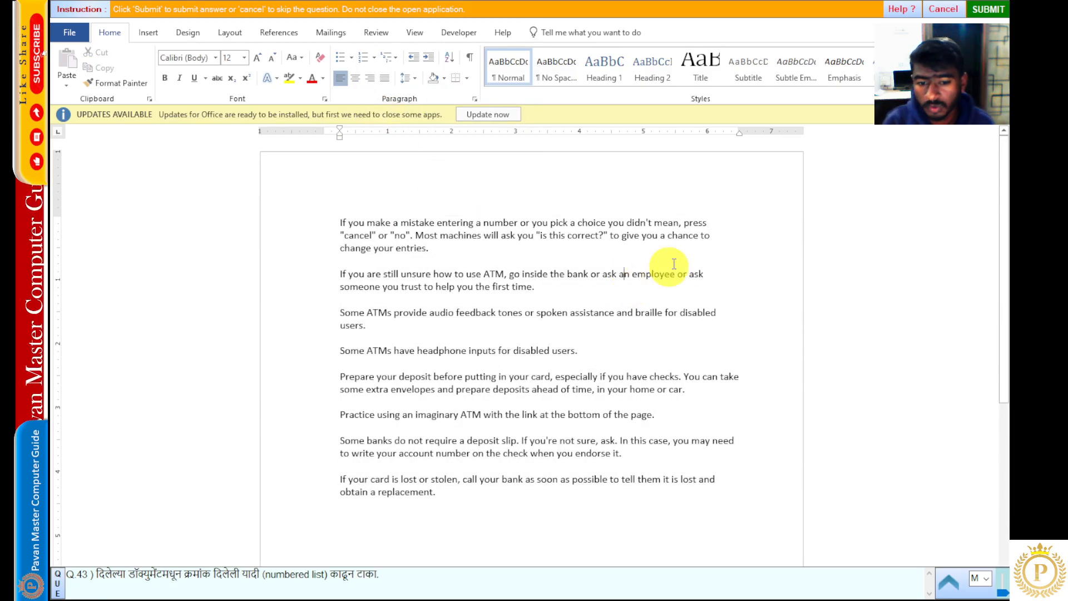
# Step: Submit the answer to question 43 and go to question 44
pyautogui.click(979, 16)
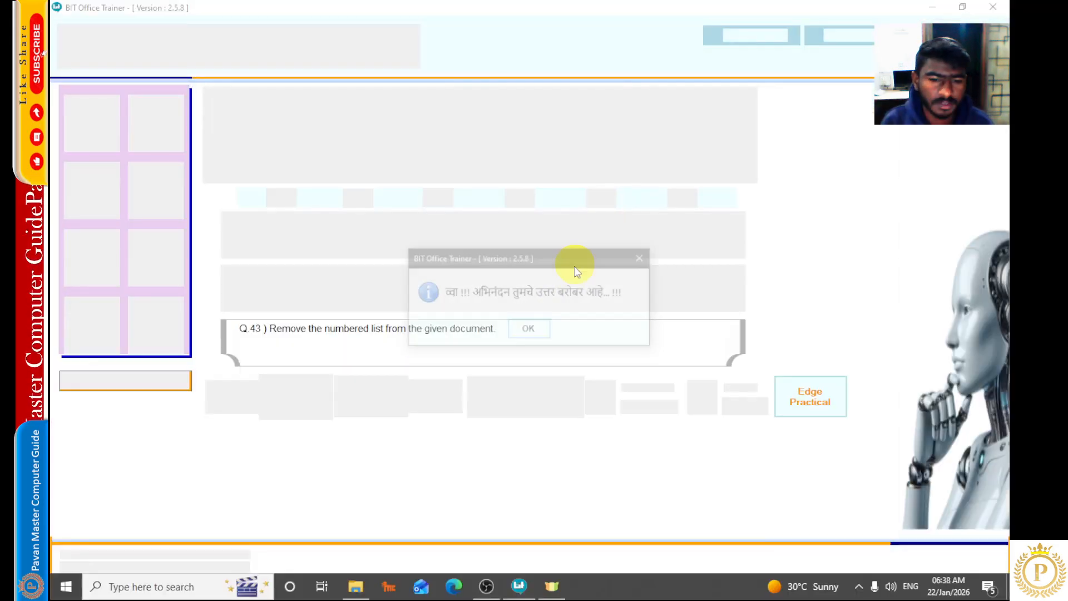
pyautogui.click(528, 329)
pyautogui.click(437, 396)
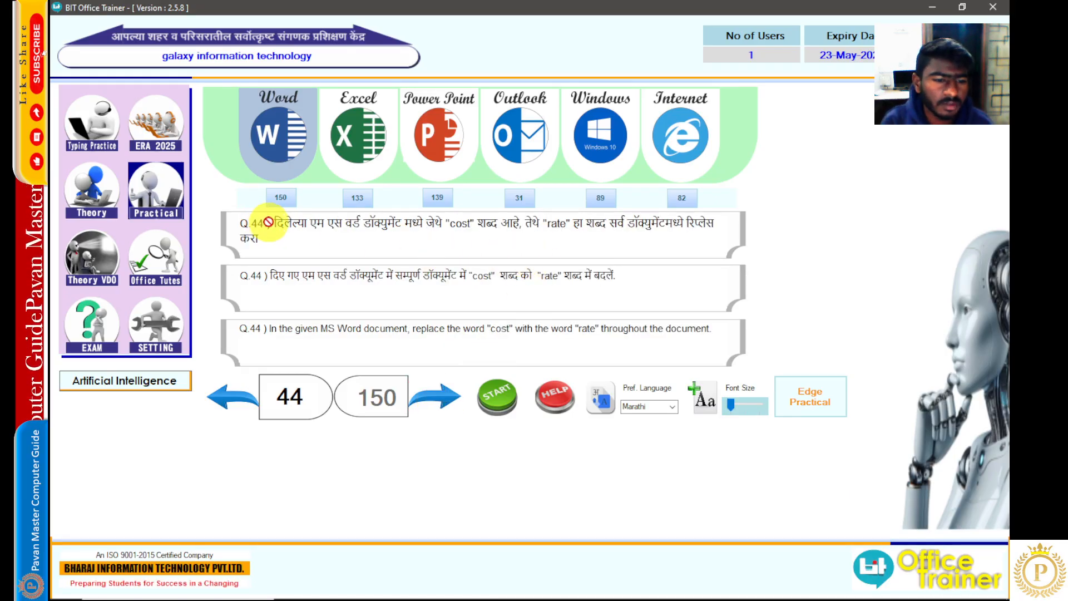
# Step: Read the question 44 task and start its exercise document
pyautogui.moveTo(267, 224); pyautogui.dragTo(404, 219)
pyautogui.click(328, 234)
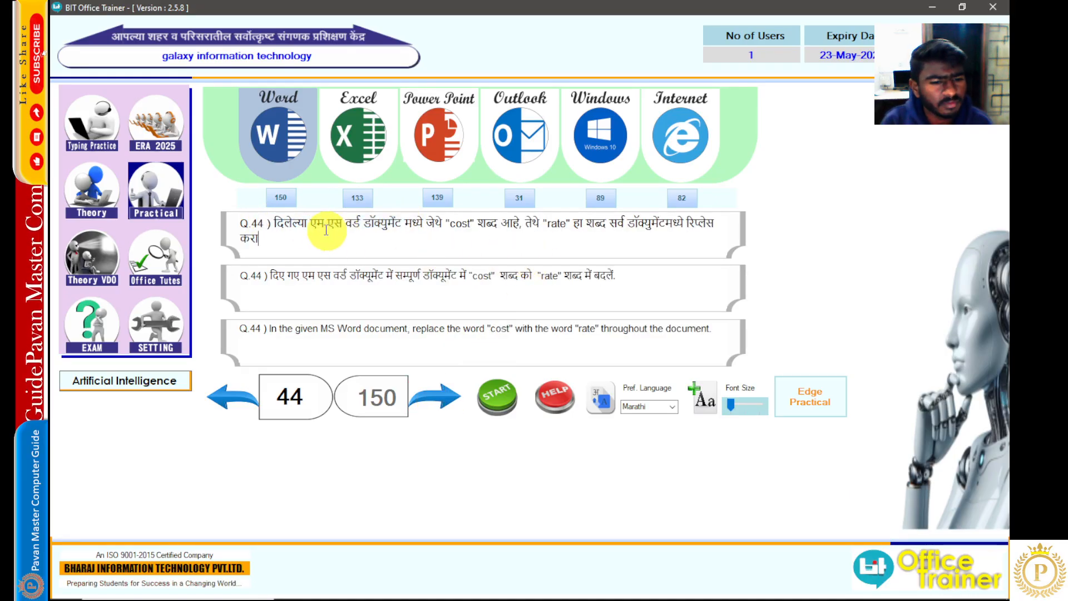
pyautogui.moveTo(312, 223); pyautogui.dragTo(346, 227)
pyautogui.click(314, 238)
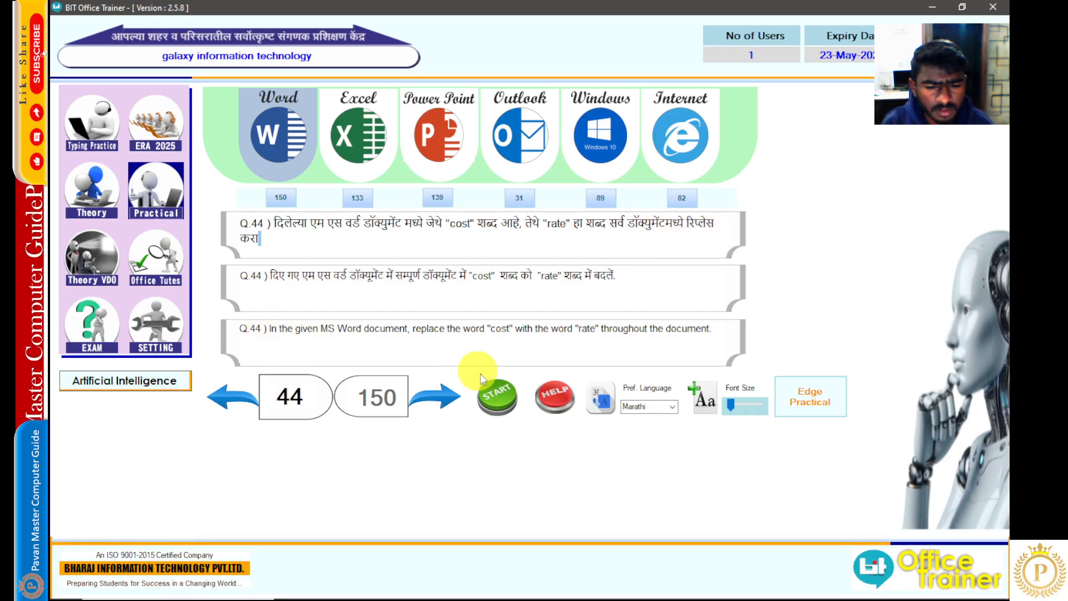
pyautogui.click(496, 393)
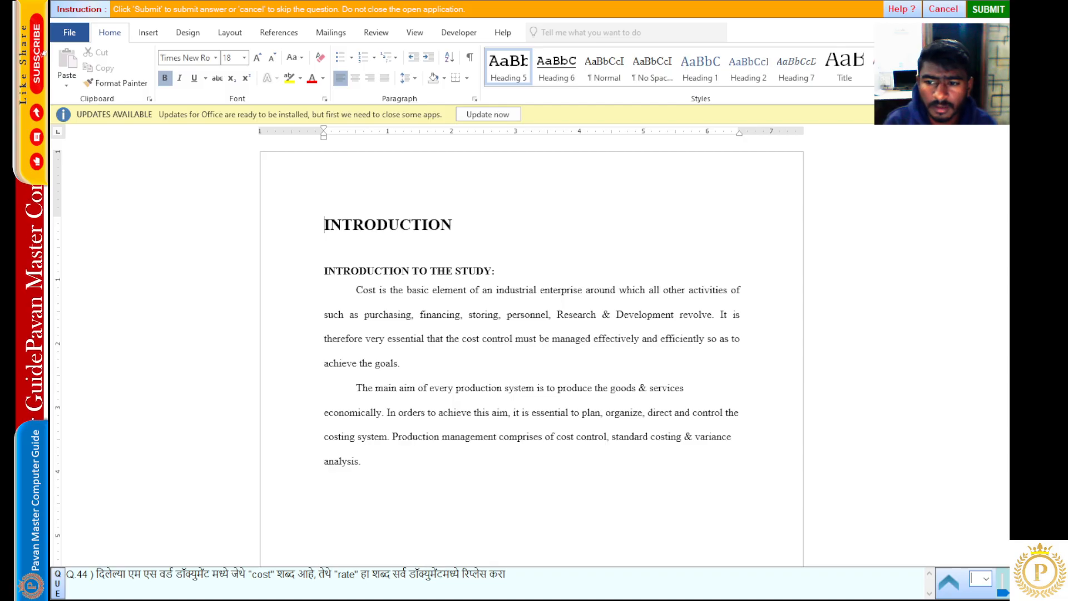
pyautogui.hotkey('ctrl', 'h')
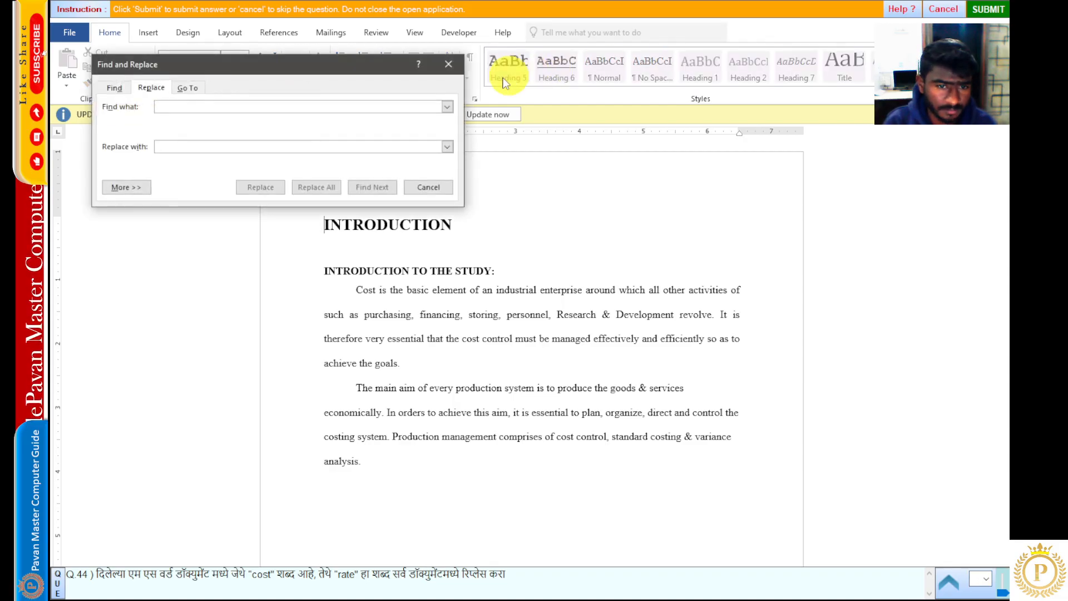
pyautogui.click(447, 65)
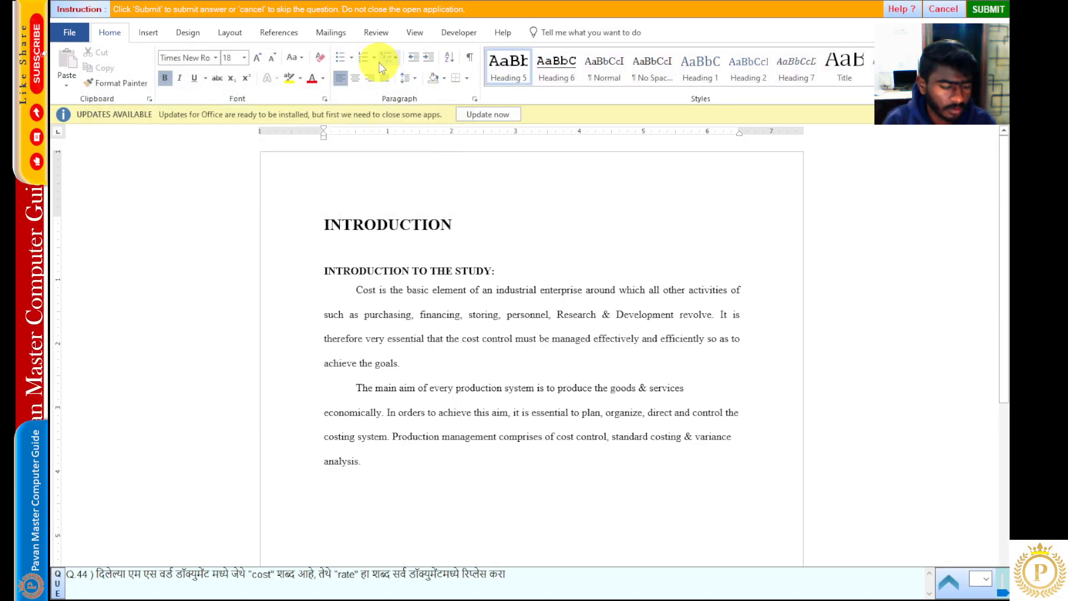
pyautogui.press('alt')
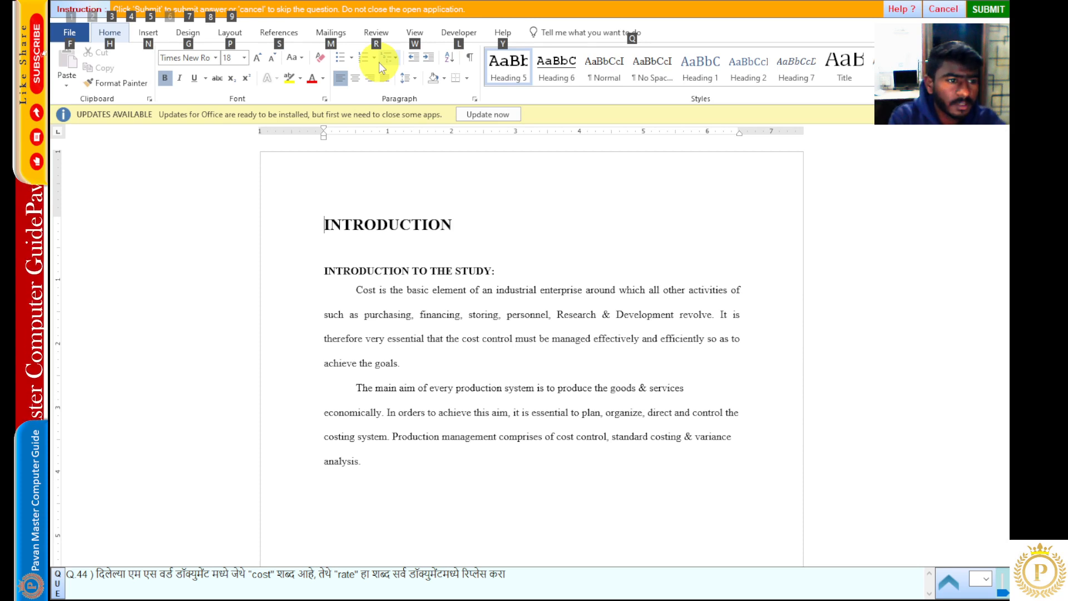
pyautogui.press('h')
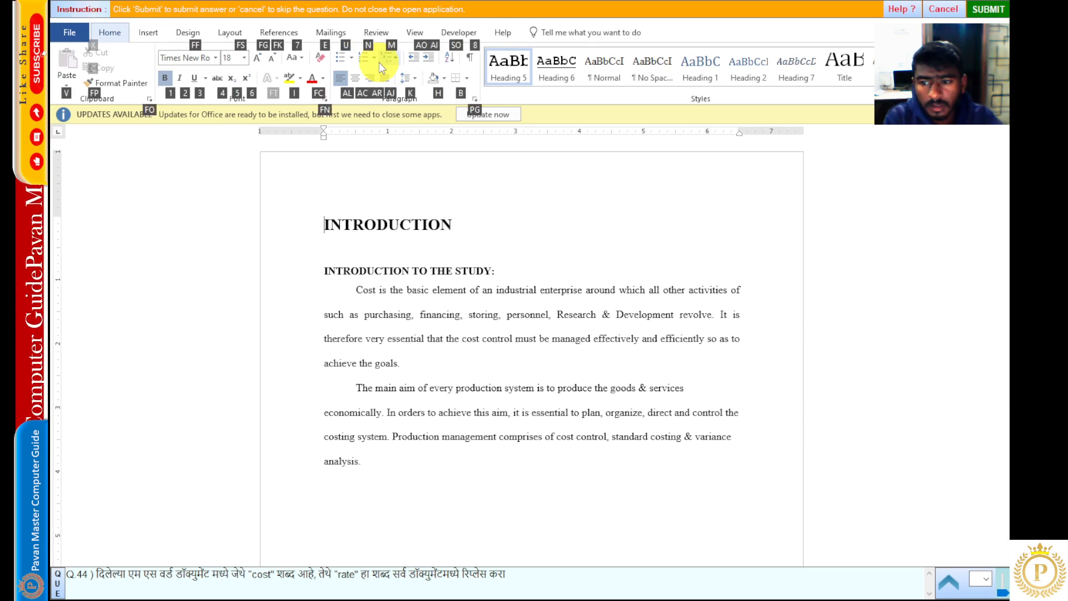
pyautogui.press('r')
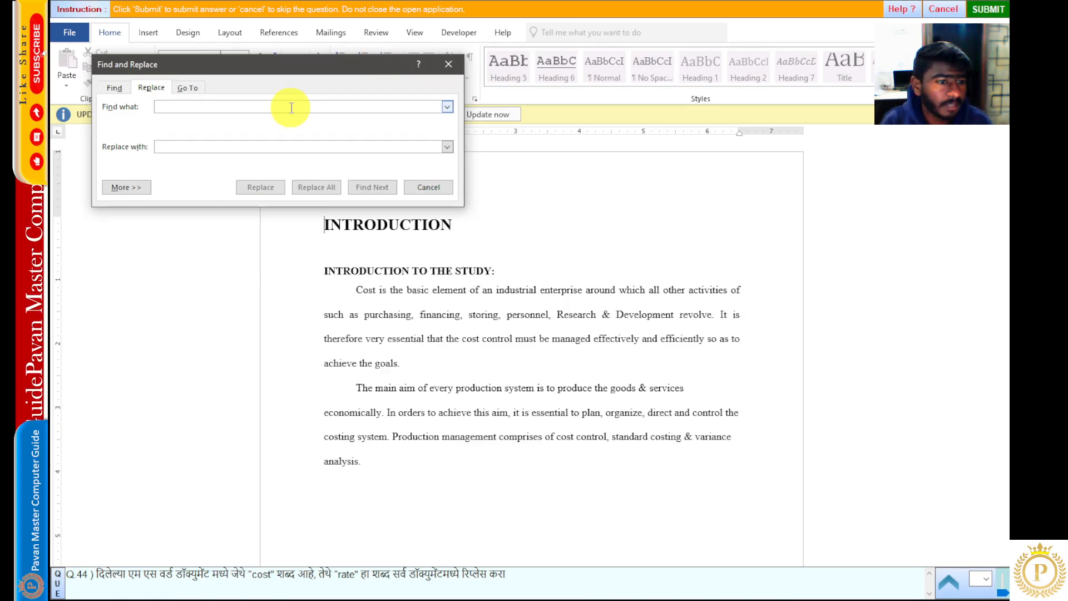
pyautogui.click(449, 64)
# Step: Replace every occurrence of "cost" with "rate" throughout the document and submit the answer to question 44
pyautogui.press('alt')
pyautogui.press('h')
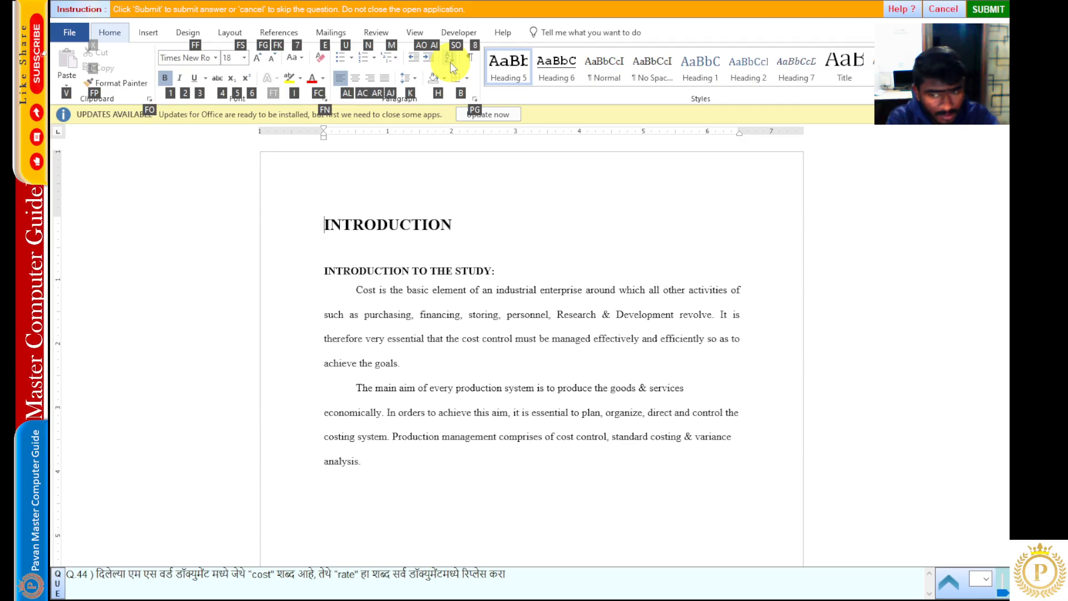
pyautogui.press('r')
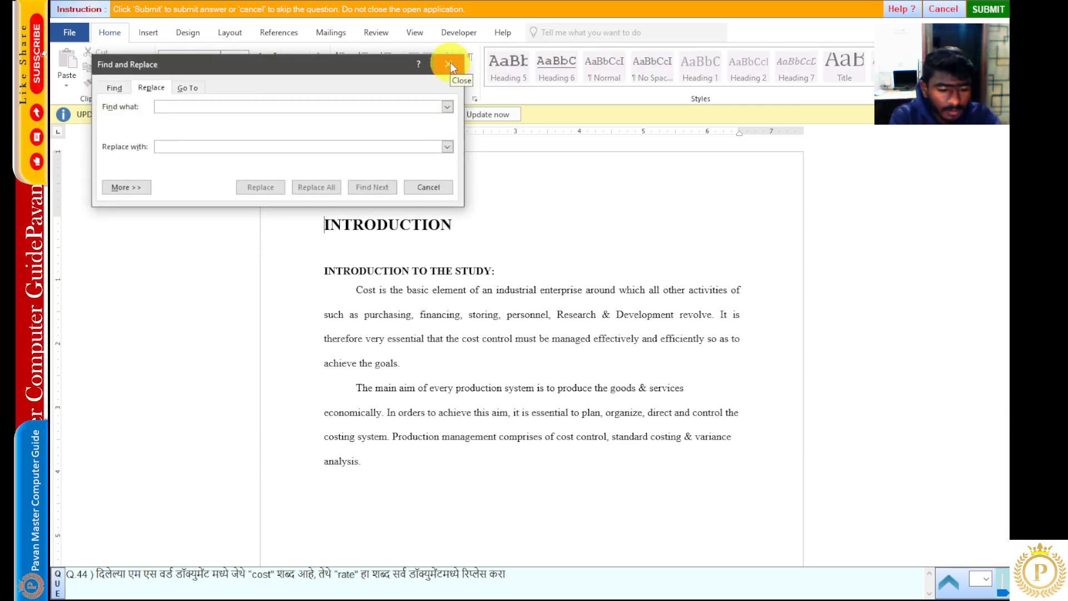
pyautogui.write('cost')
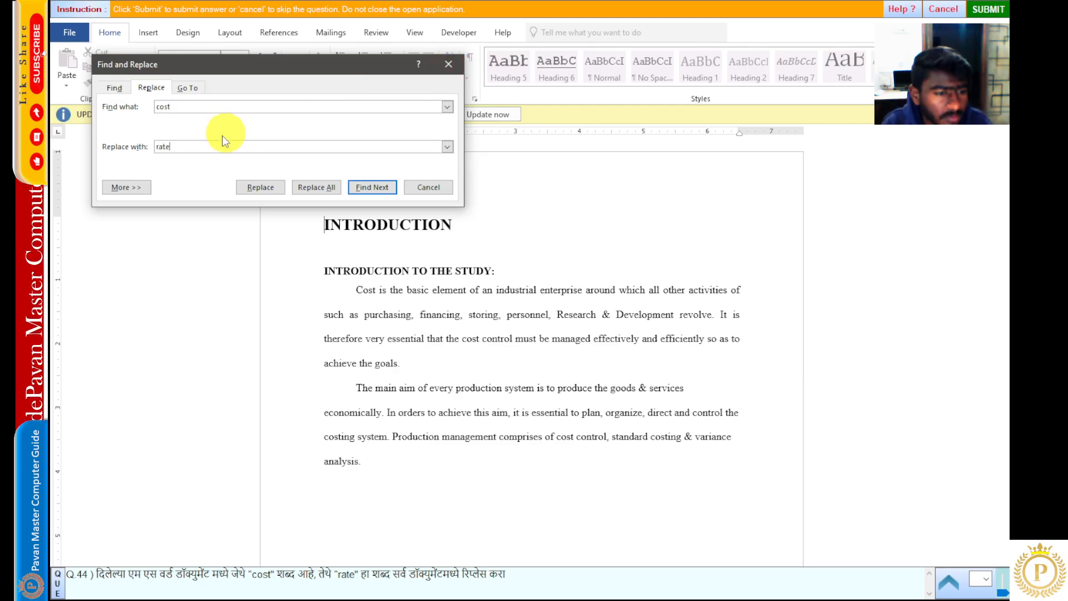
pyautogui.click(310, 194)
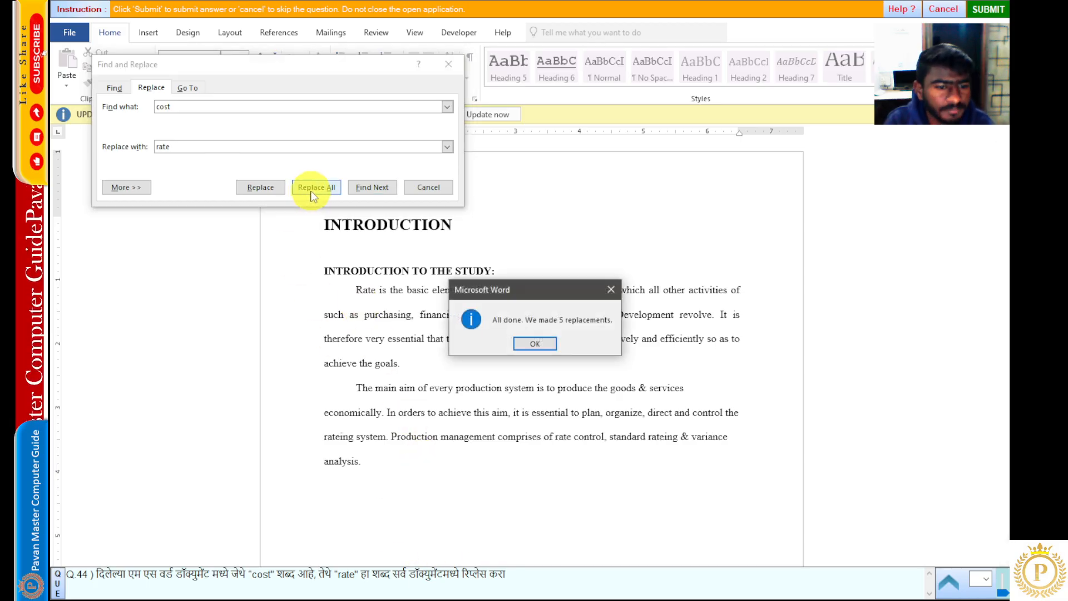
pyautogui.click(538, 345)
pyautogui.click(429, 187)
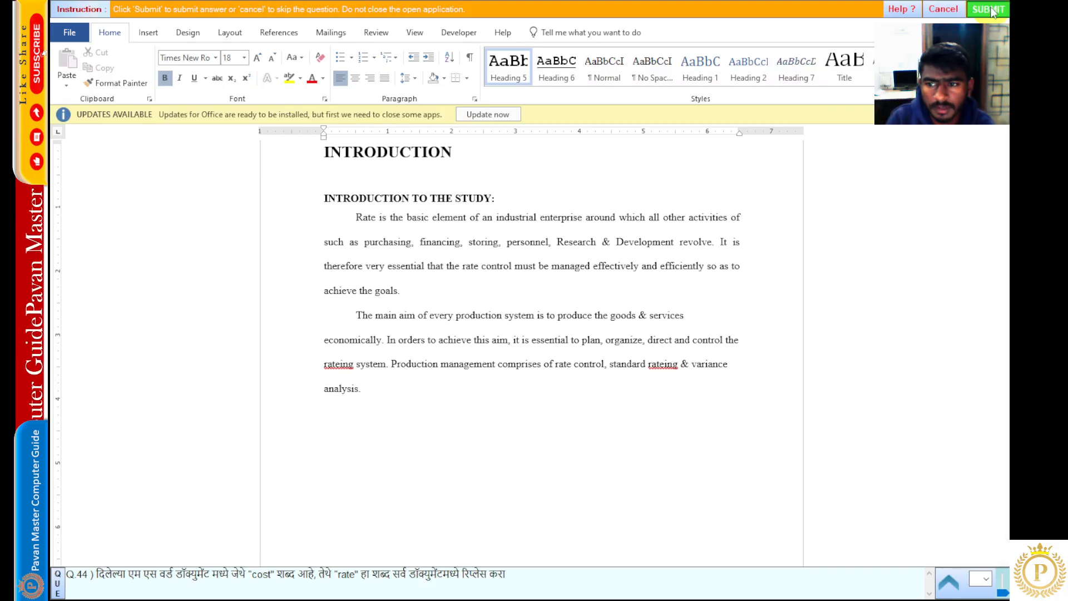
pyautogui.click(992, 10)
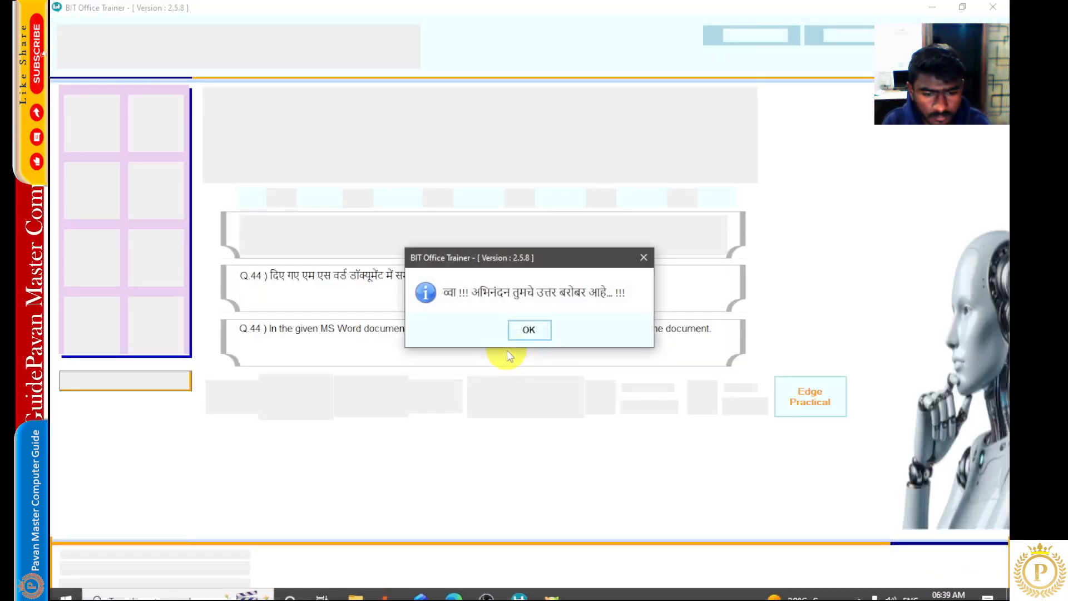
# Step: Dismiss the question 44 result, go to question 45 and start its exercise document
pyautogui.click(527, 331)
pyautogui.click(440, 395)
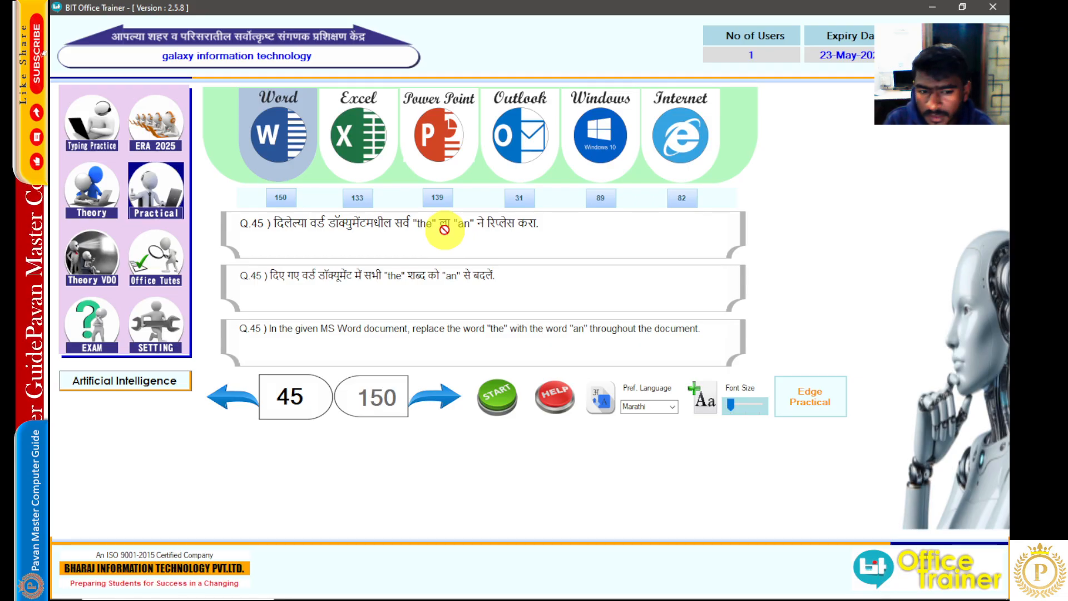
pyautogui.click(501, 392)
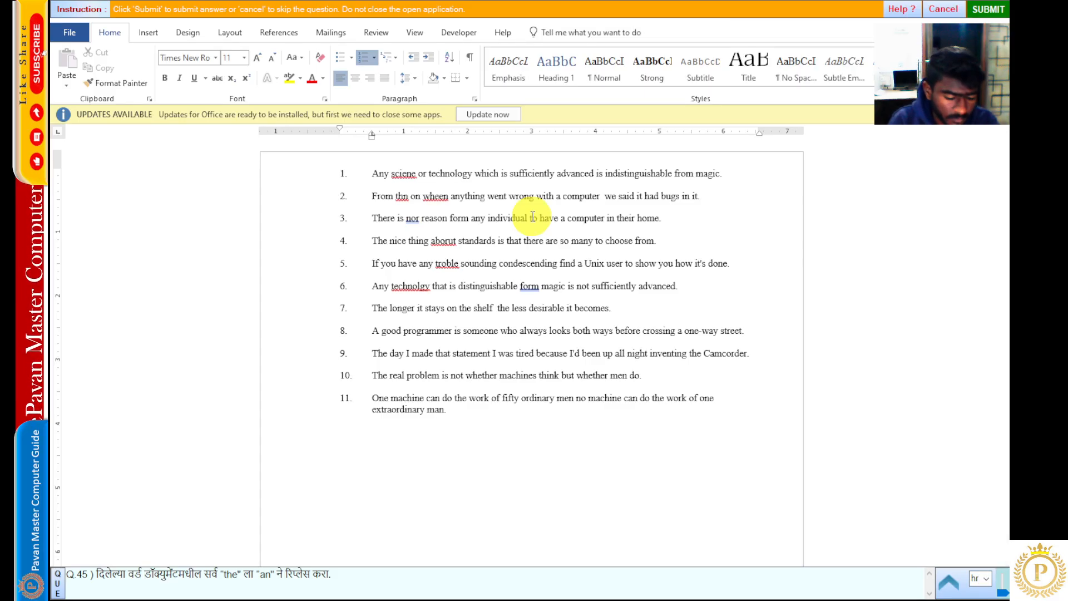
# Step: Replace every occurrence of "the" with "an" throughout the question 45 document
pyautogui.press('alt')
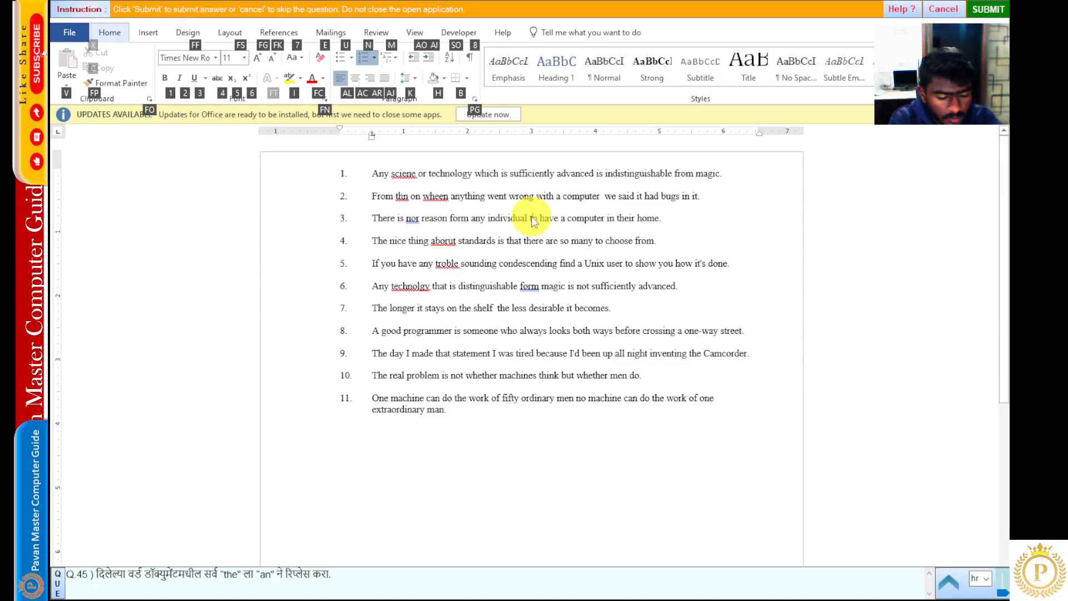
pyautogui.press('r')
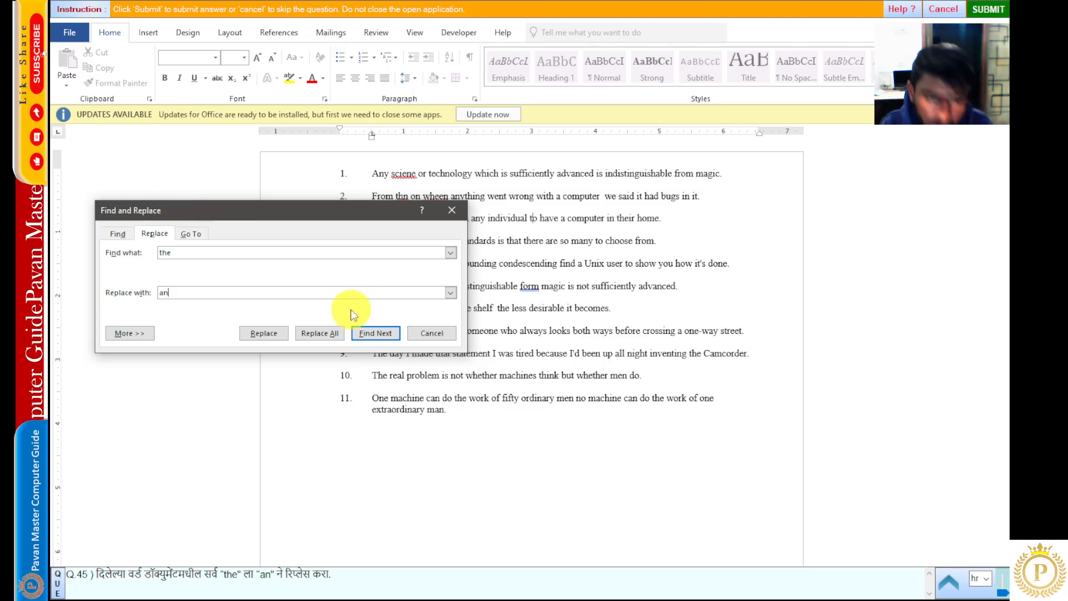
pyautogui.click(329, 337)
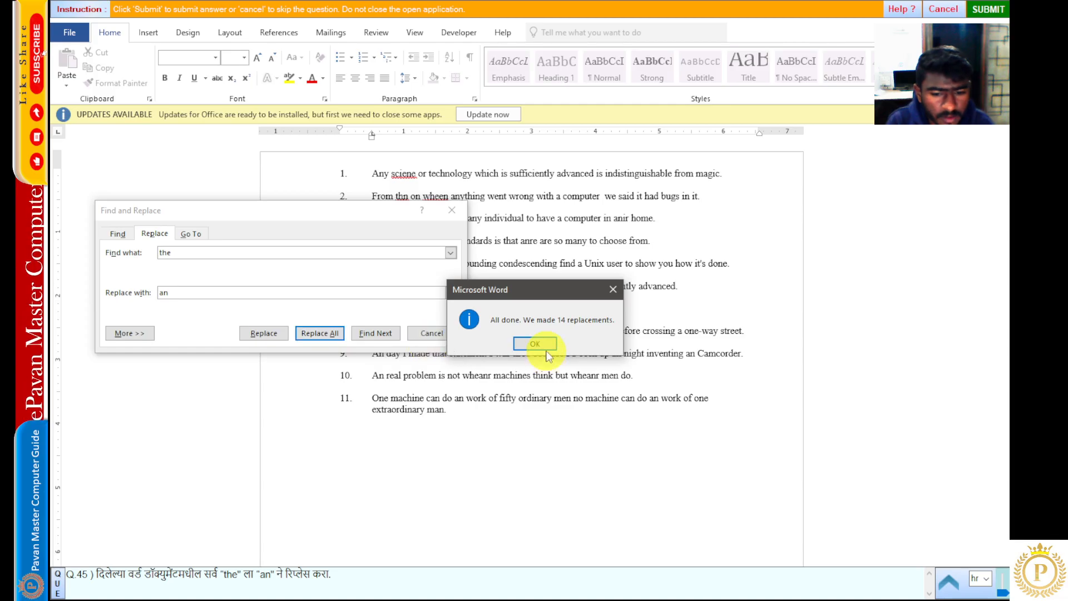
pyautogui.click(543, 343)
pyautogui.click(437, 333)
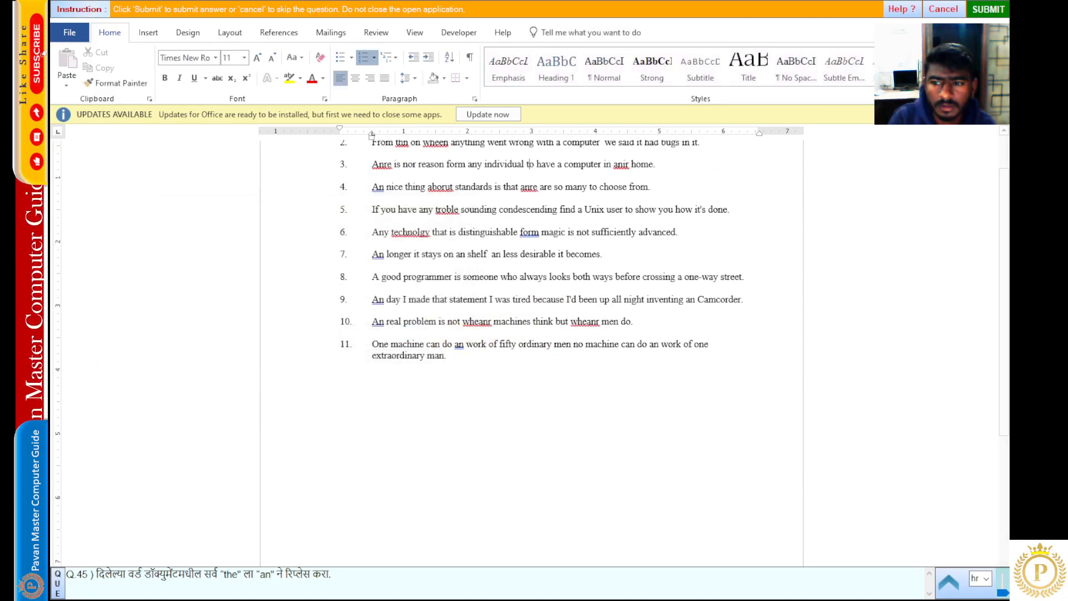
# Step: Submit the answer to question 45 and start the question 46 exercise
pyautogui.click(989, 9)
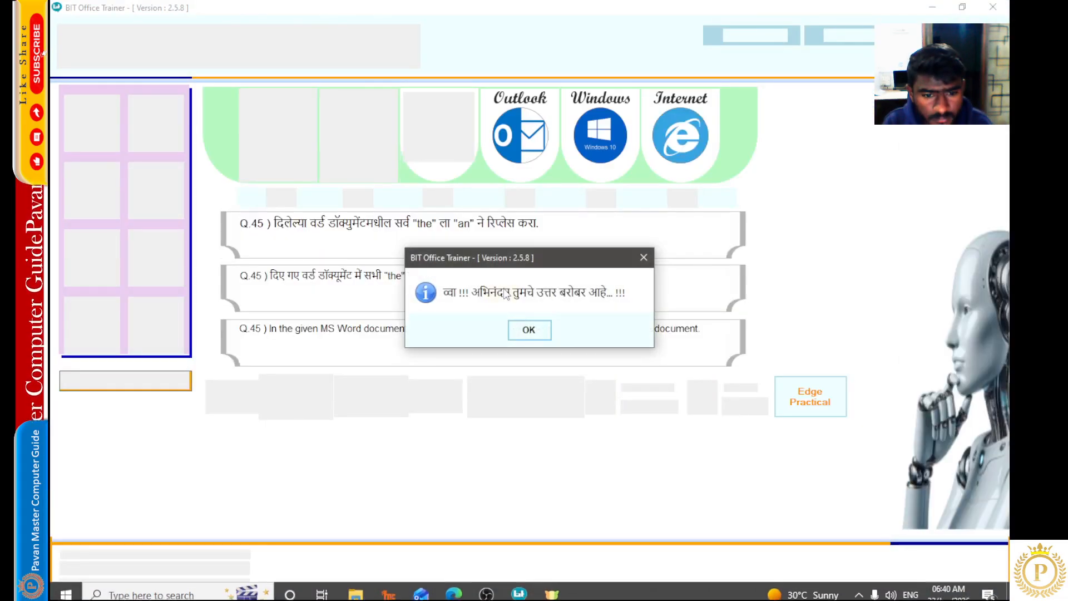
pyautogui.click(528, 329)
pyautogui.click(436, 397)
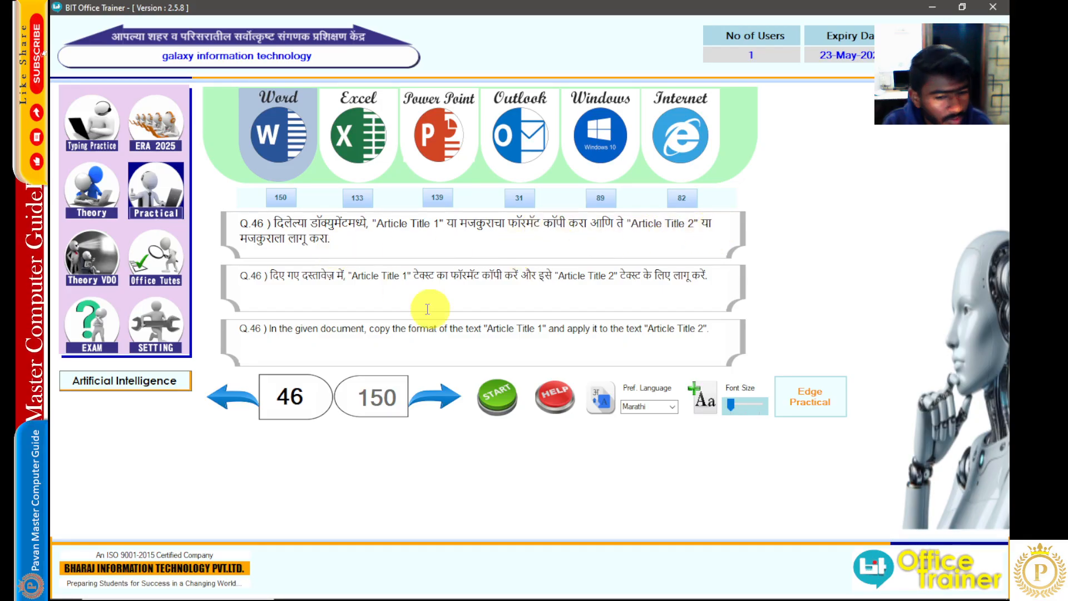
pyautogui.click(501, 395)
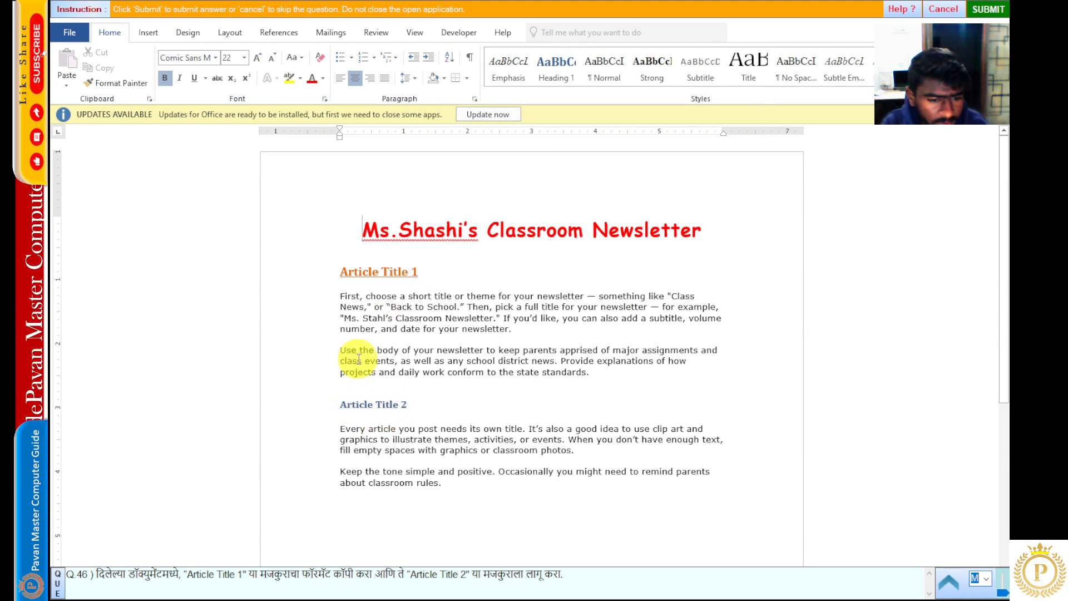
# Step: Copy the formatting of the "Article Title 1" heading onto the "Article Title 2" heading with Format Painter
pyautogui.click(317, 276)
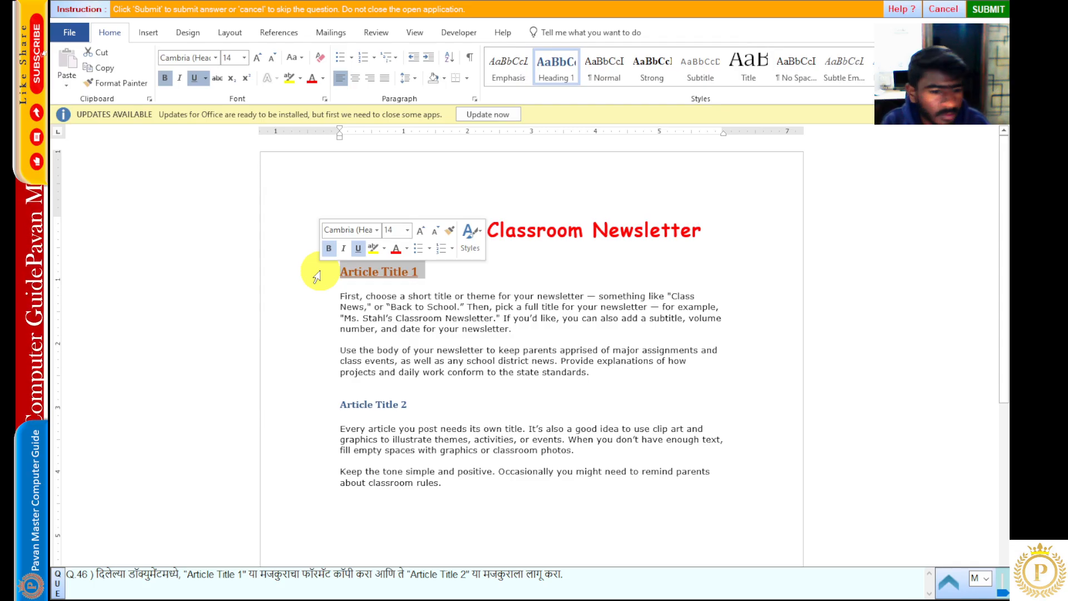
pyautogui.click(139, 88)
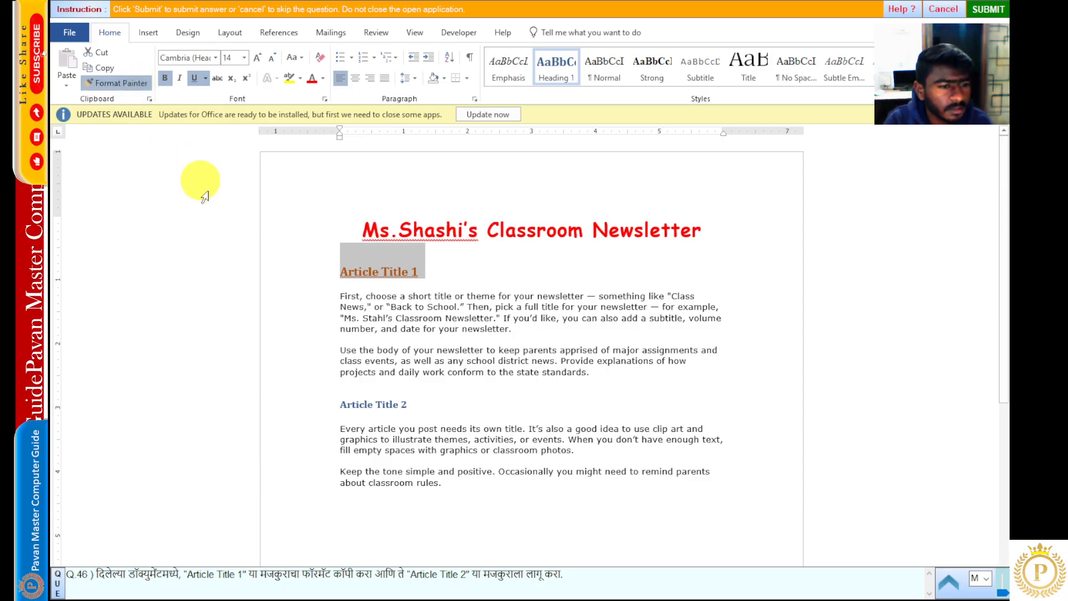
pyautogui.click(312, 409)
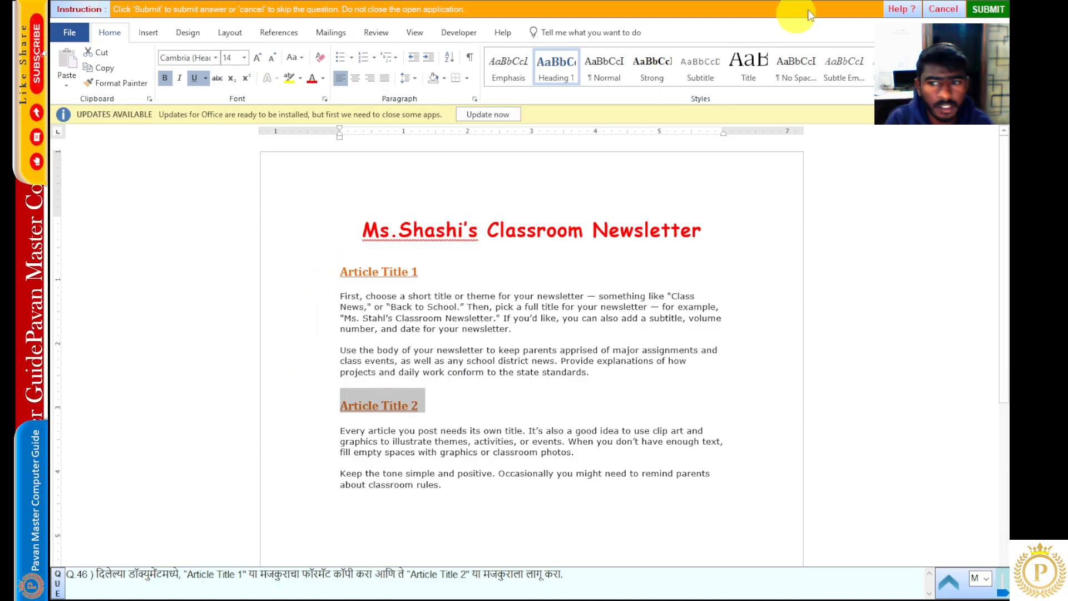
# Step: Submit the answer to question 46 and start the question 47 exercise
pyautogui.click(985, 10)
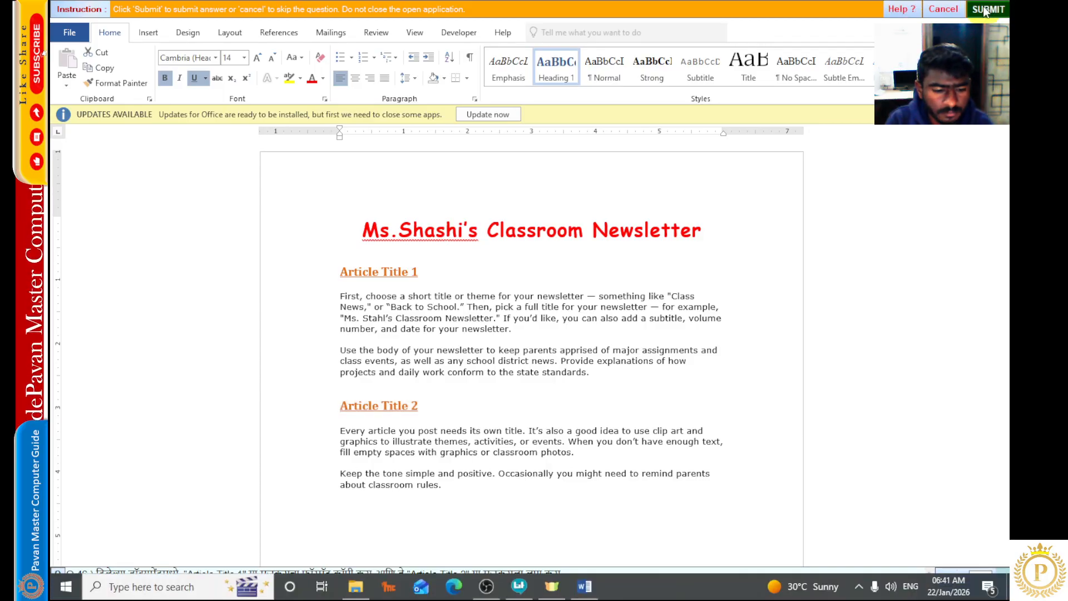
pyautogui.click(530, 331)
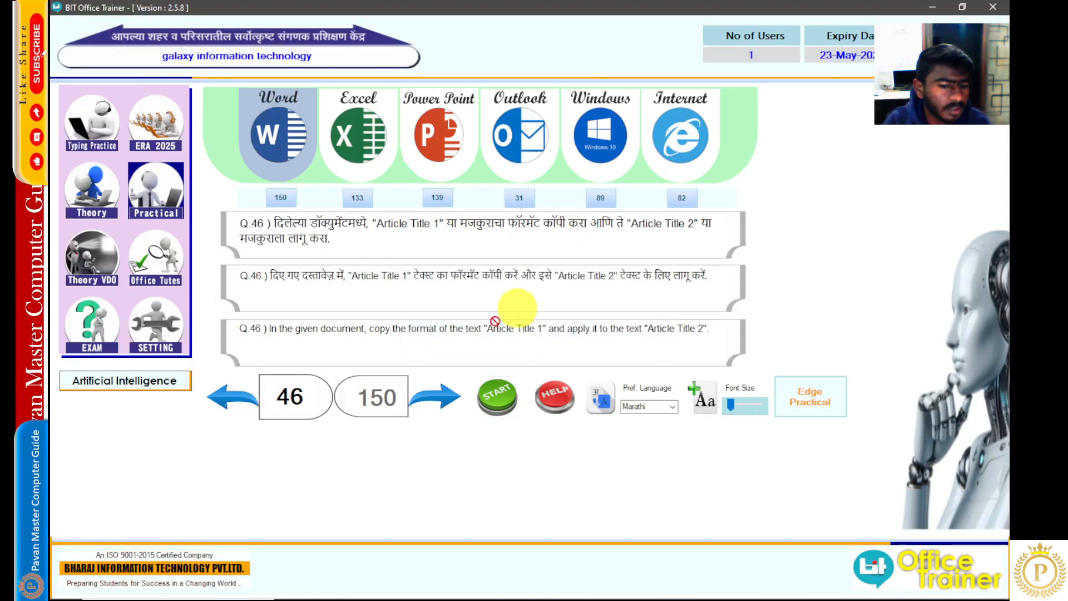
pyautogui.click(438, 396)
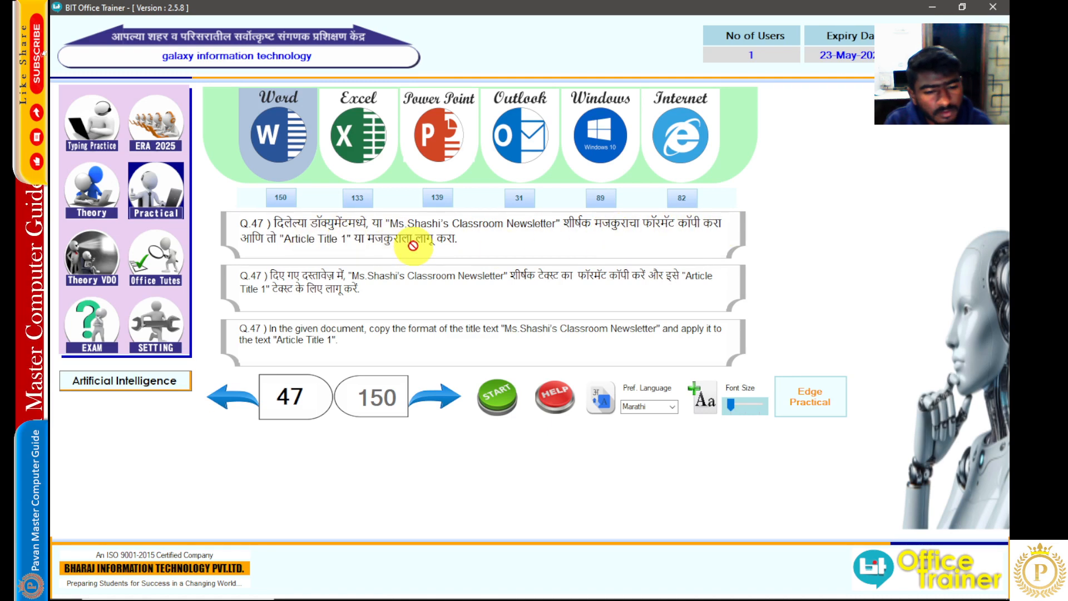
pyautogui.click(496, 400)
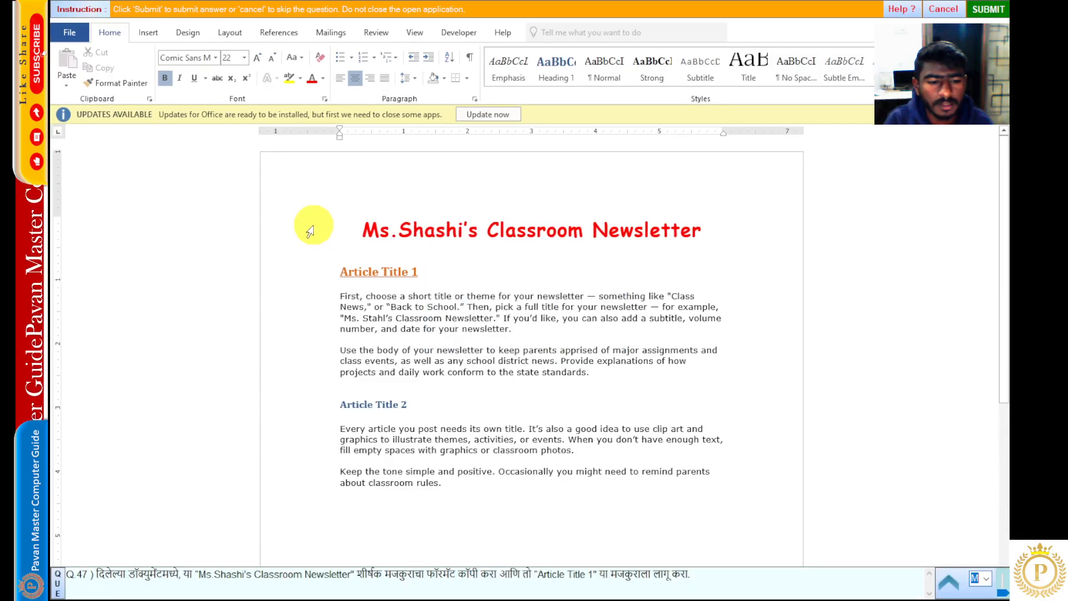
# Step: Copy the formatting of the main newsletter title onto the "Article Title 1" heading with Format Painter
pyautogui.click(312, 233)
pyautogui.click(139, 83)
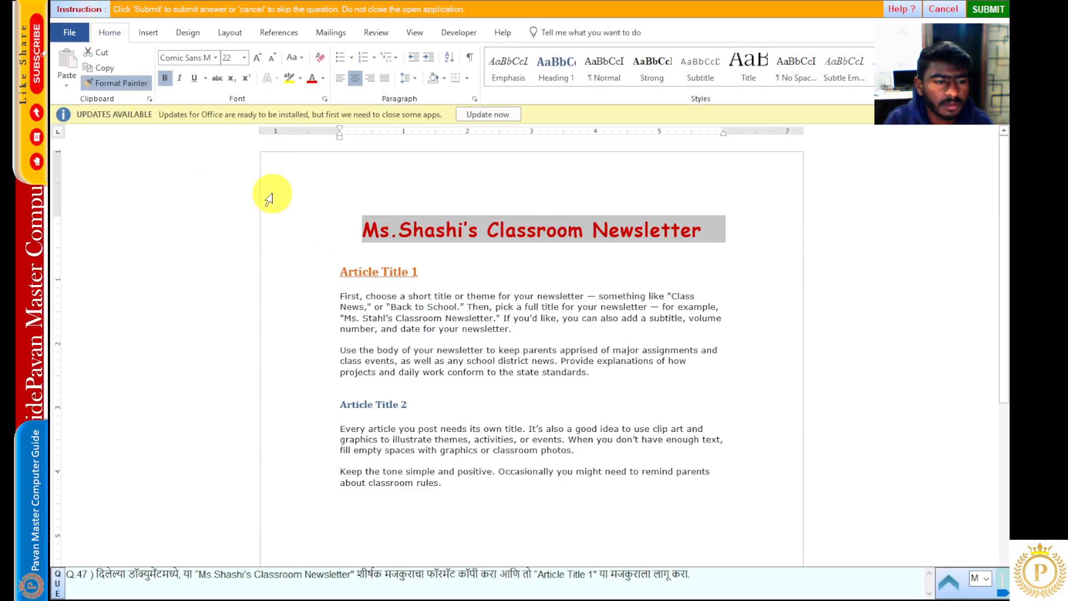
pyautogui.click(305, 276)
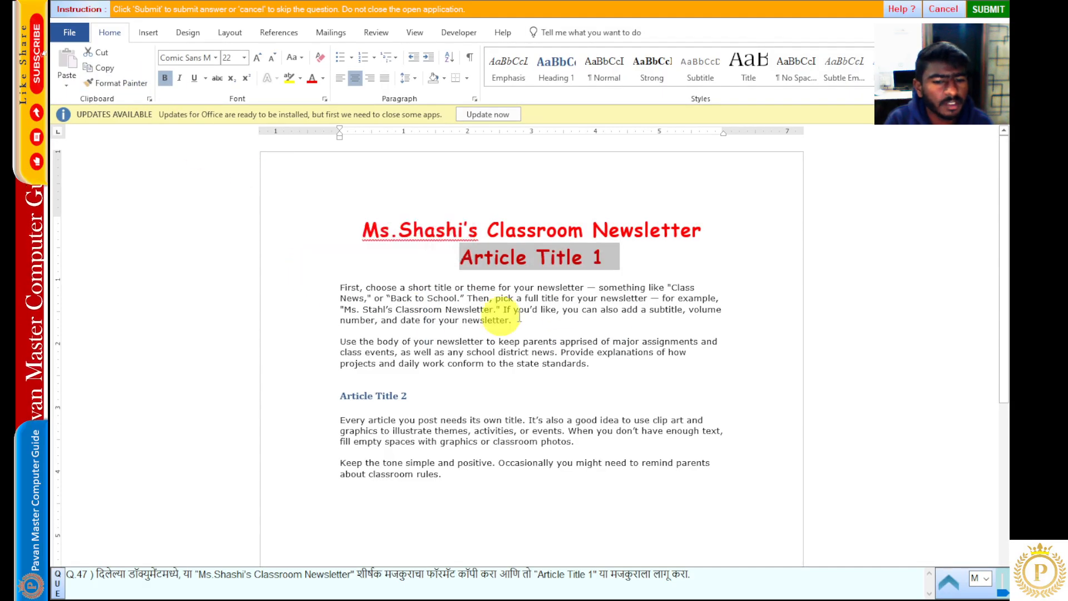
pyautogui.click(575, 308)
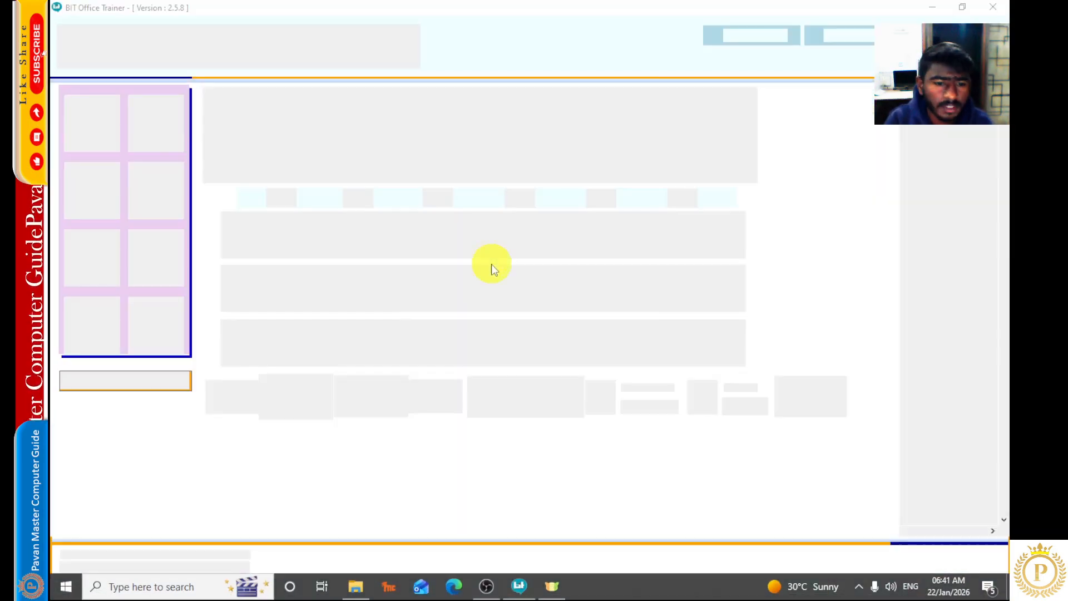
# Step: Submit the answer to question 47 and start the question 48 exercise
pyautogui.click(532, 332)
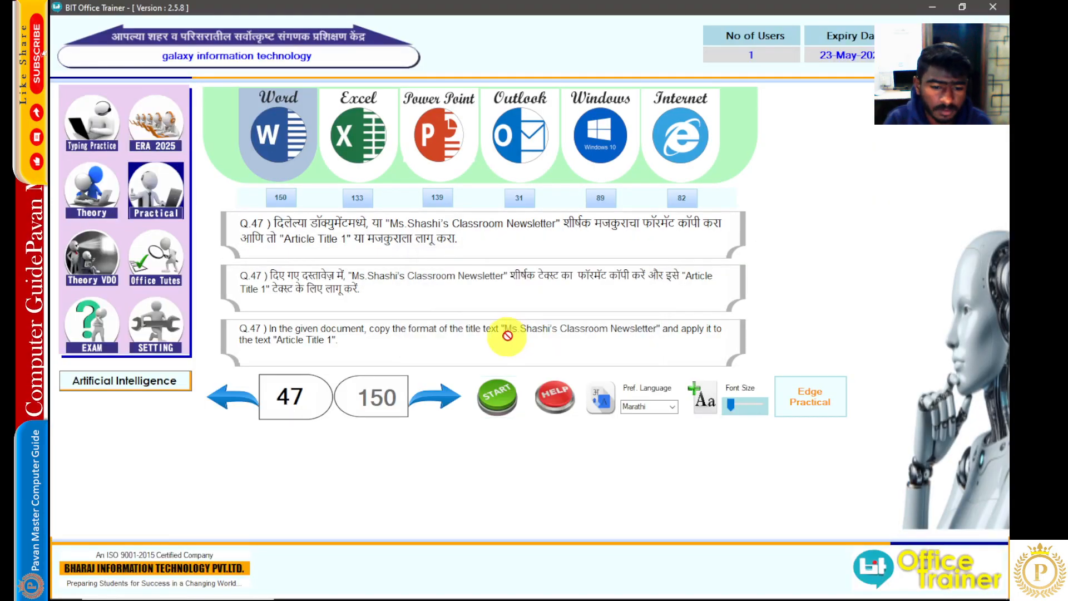
pyautogui.click(448, 395)
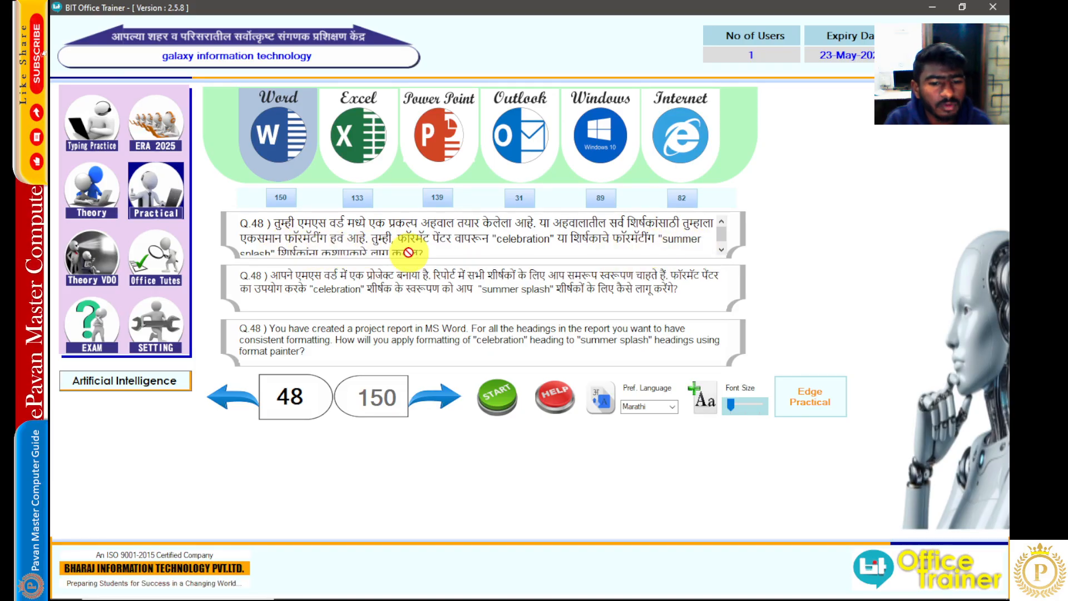
pyautogui.click(500, 400)
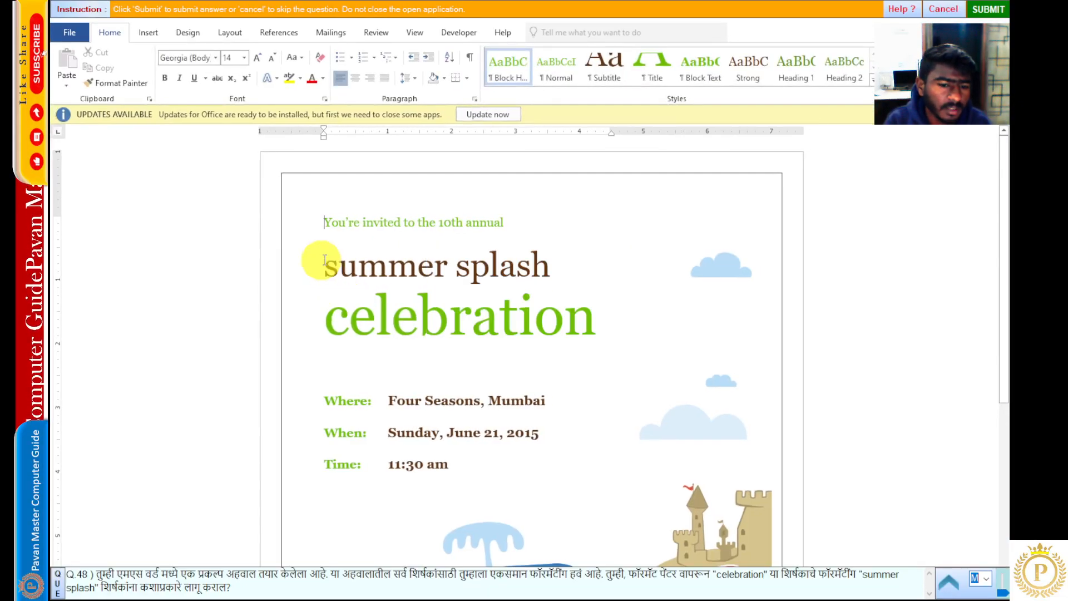
# Step: Apply the formatting of the "celebration" heading to the "summer splash" heading with Format Painter
pyautogui.click(281, 323)
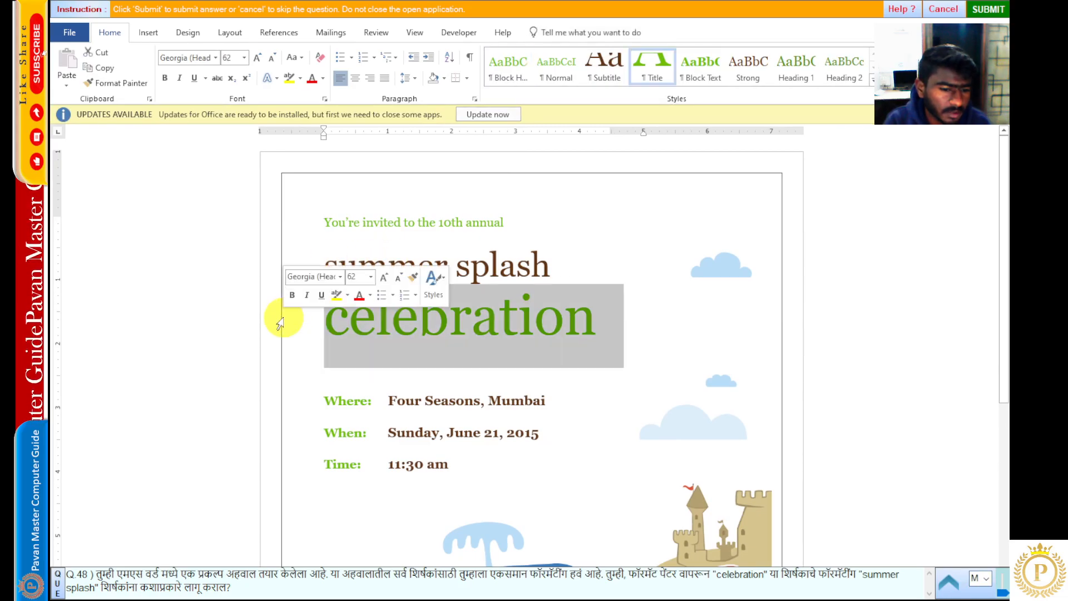
pyautogui.click(117, 83)
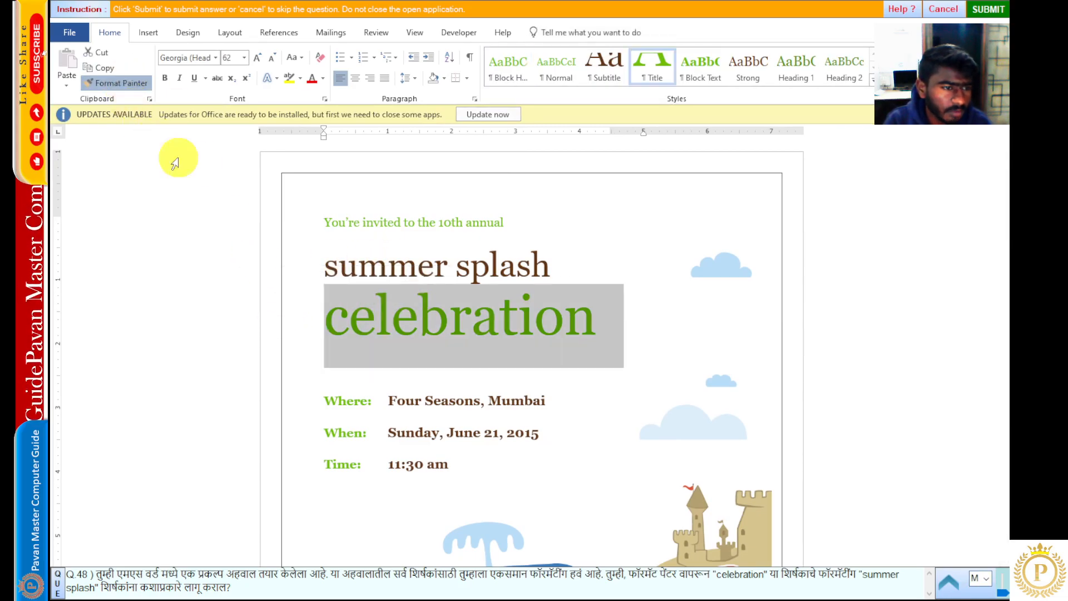
pyautogui.click(274, 271)
pyautogui.click(544, 299)
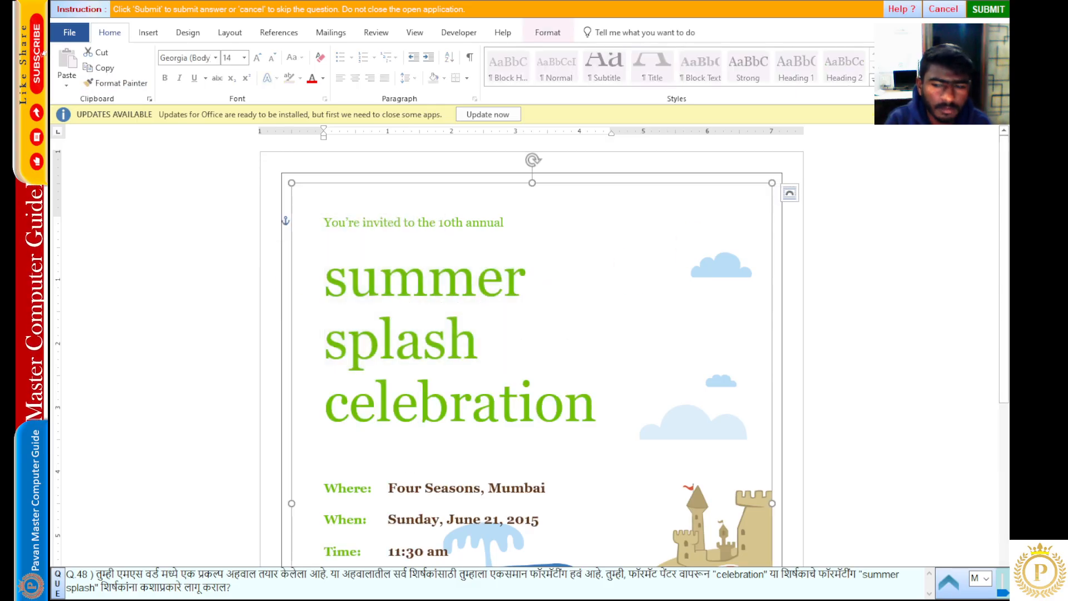
# Step: Submit the answer to question 48 and go to question 49
pyautogui.click(989, 9)
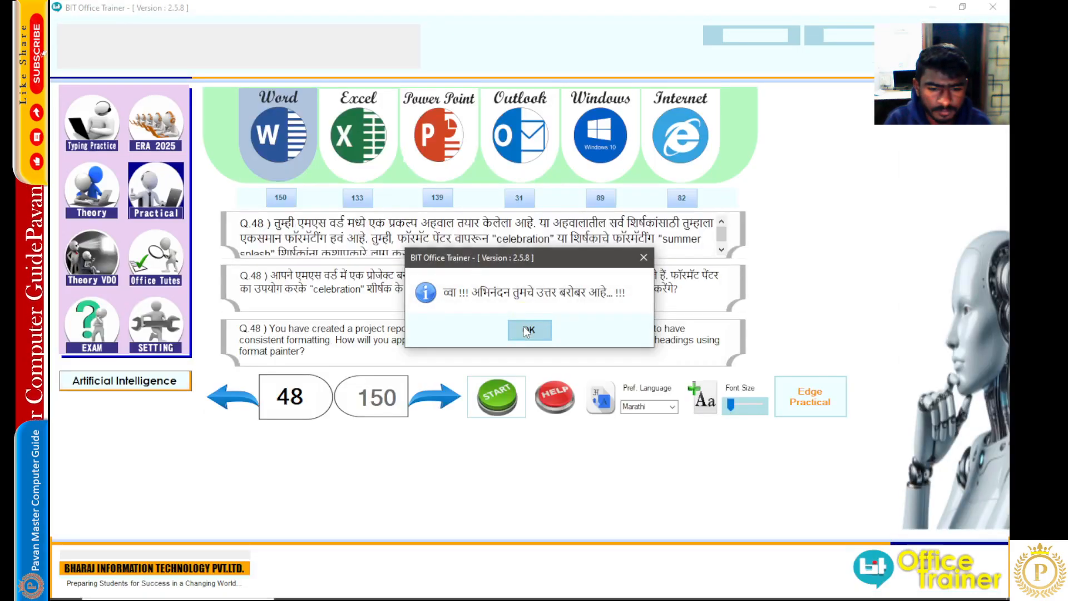
pyautogui.click(527, 330)
pyautogui.click(423, 392)
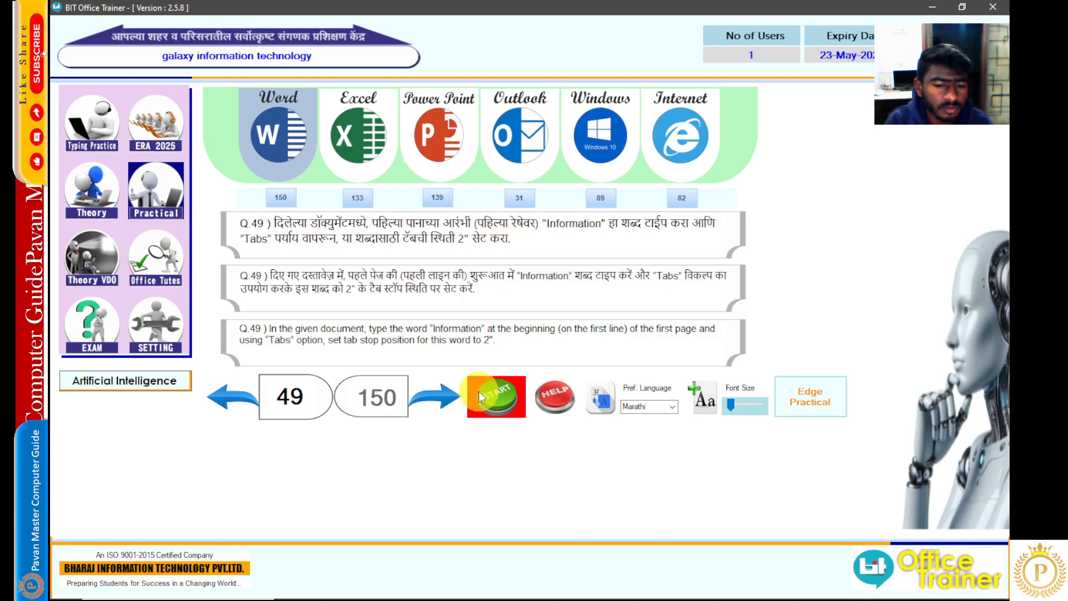
# Step: Enter "Information" on the first line of the question 49 document with a 2" tab stop and submit the answer
pyautogui.click(492, 396)
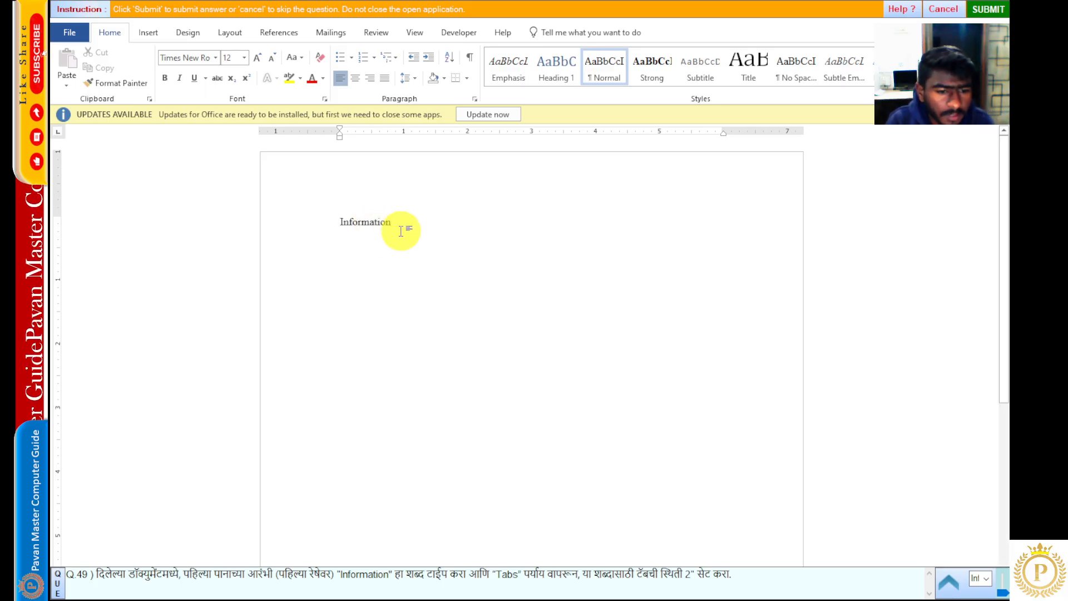
pyautogui.doubleClick(372, 223)
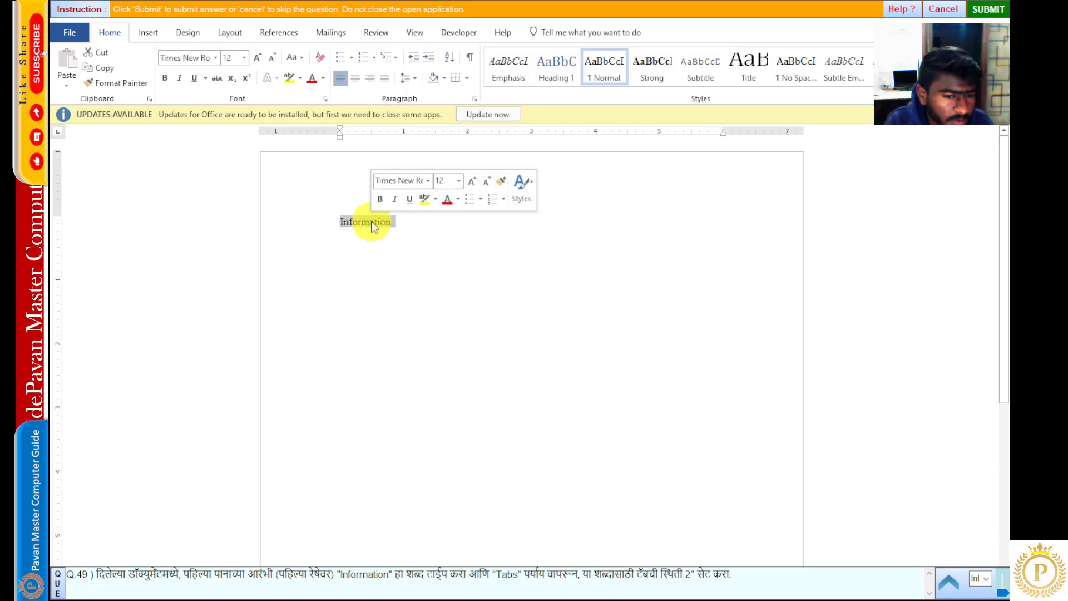
pyautogui.click(477, 99)
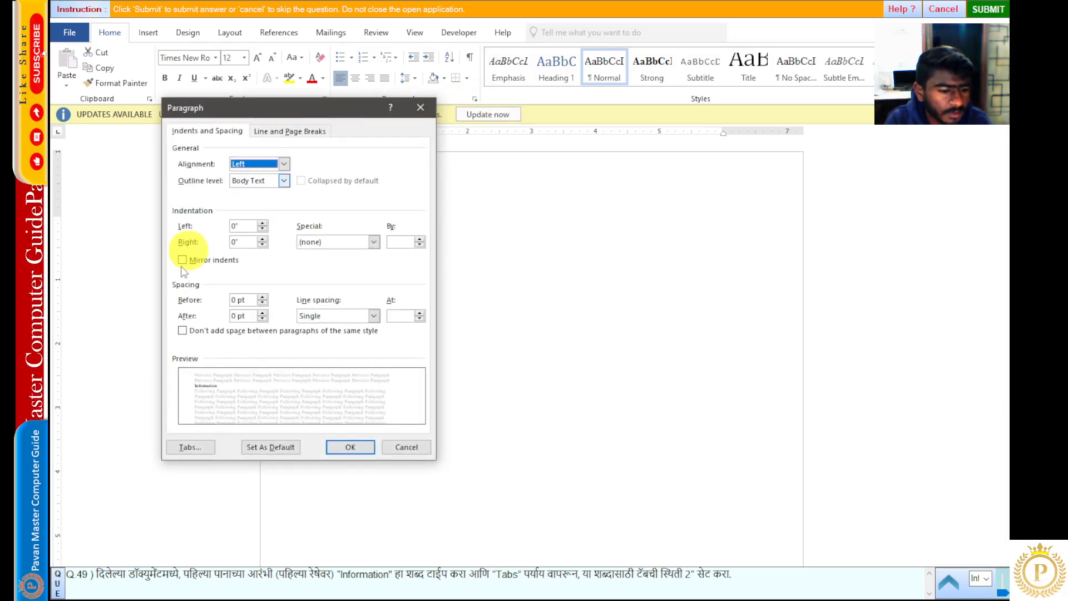
pyautogui.click(190, 448)
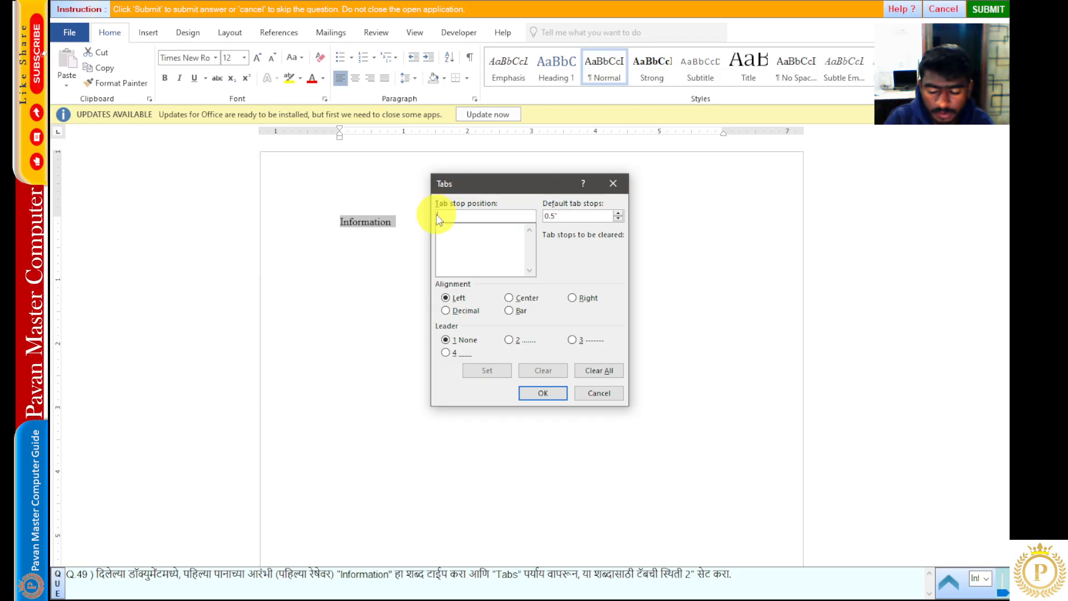
pyautogui.write('2')
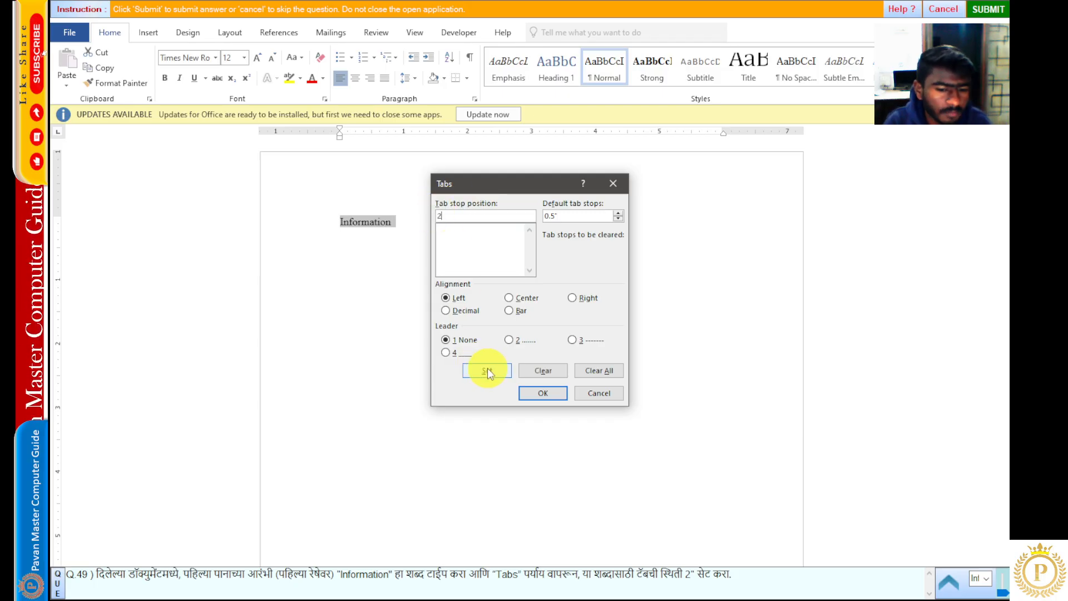
pyautogui.click(543, 394)
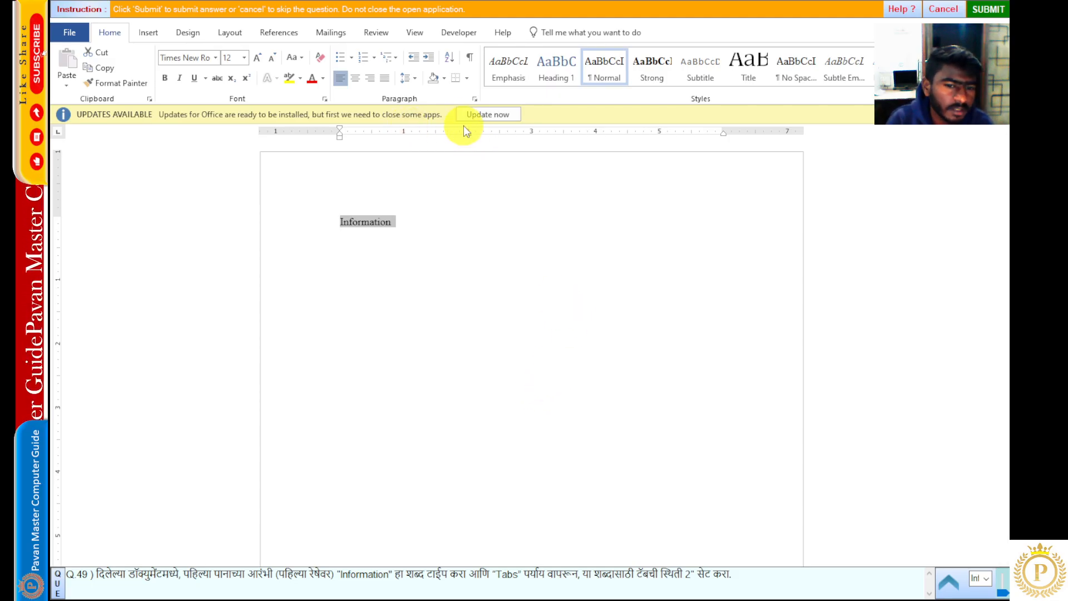
pyautogui.click(475, 217)
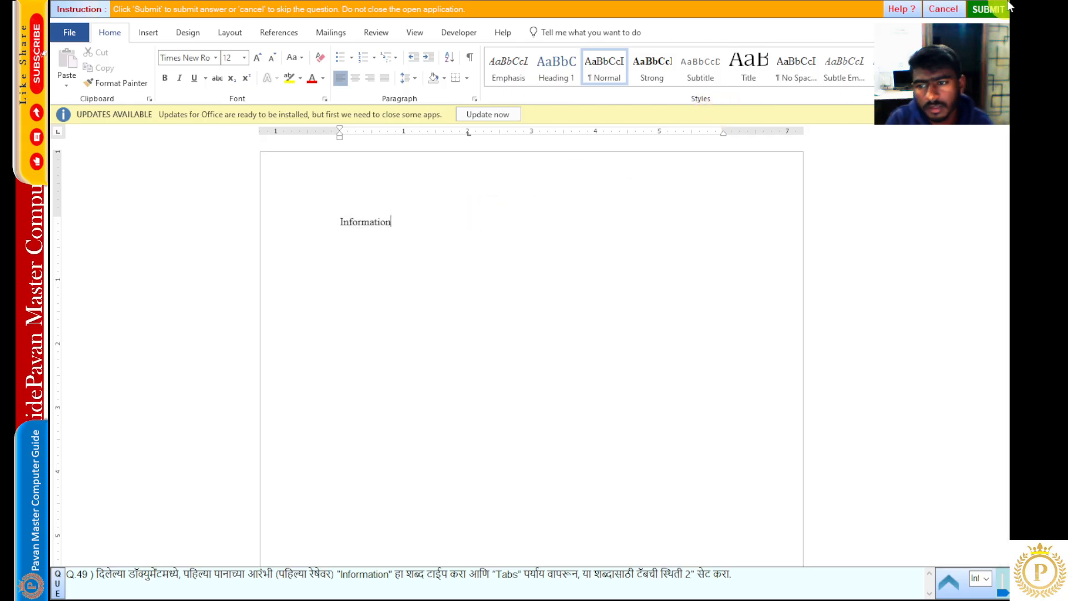
pyautogui.click(973, 12)
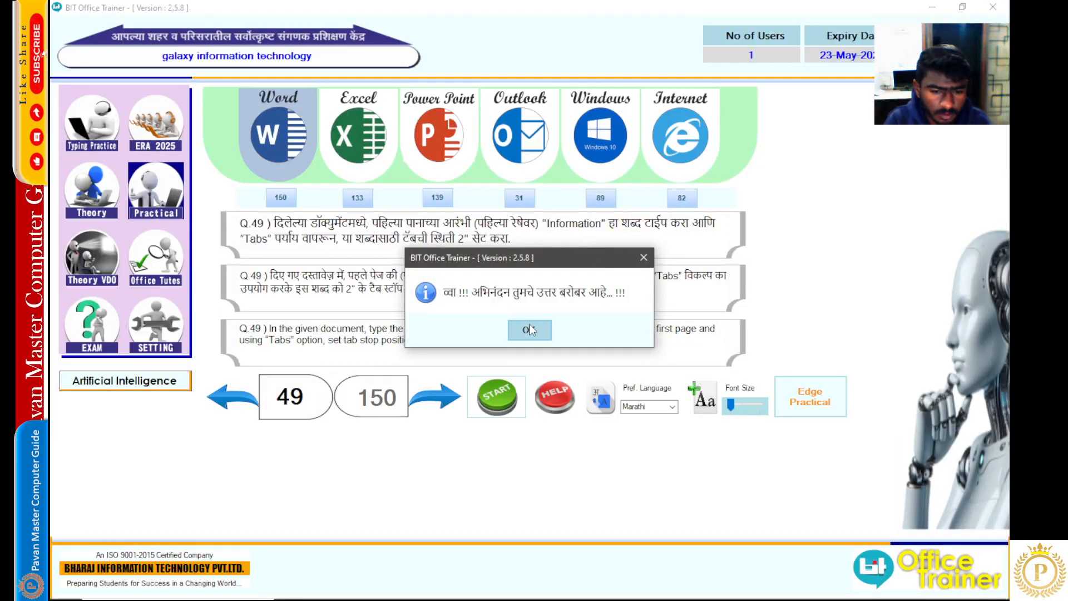
# Step: Close the question 49 result, go to question 50 and start its exercise
pyautogui.click(529, 330)
pyautogui.click(433, 400)
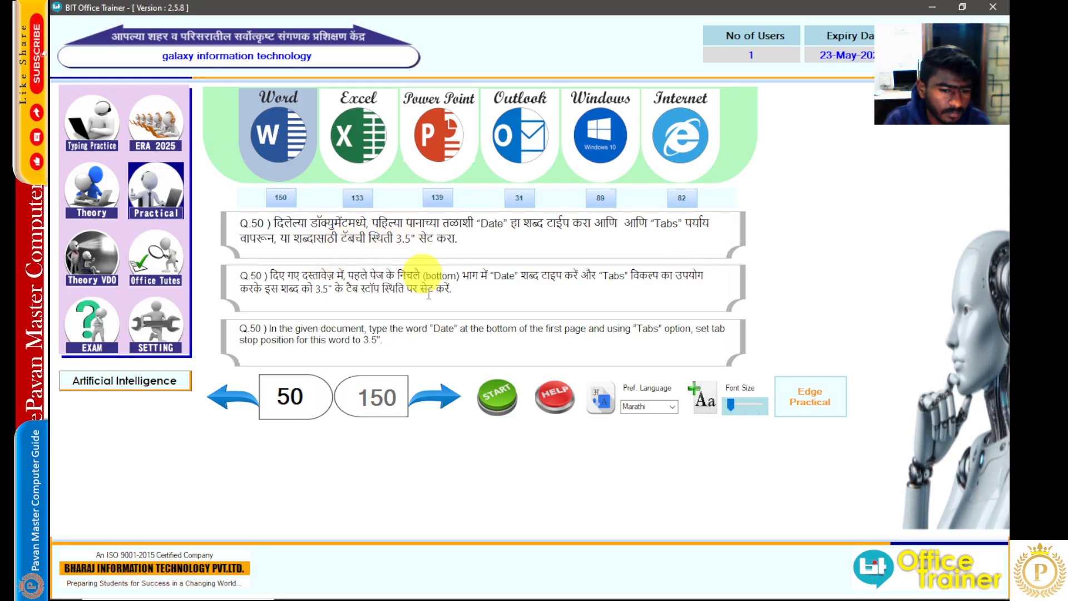
pyautogui.click(492, 402)
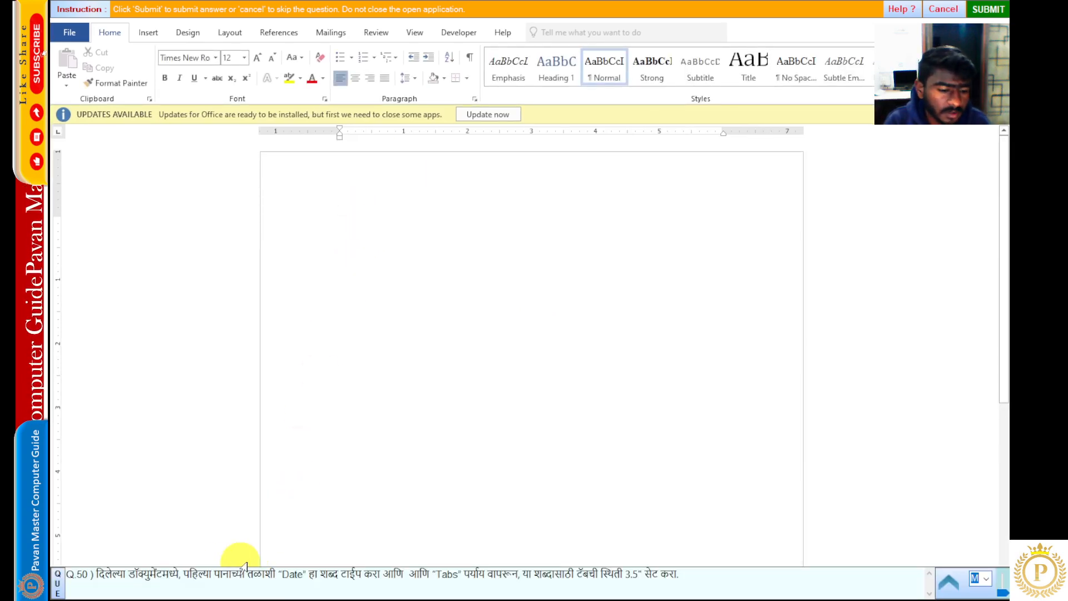
# Step: Add blank lines down to the bottom of the first page and enter "Date" there
pyautogui.click(360, 219)
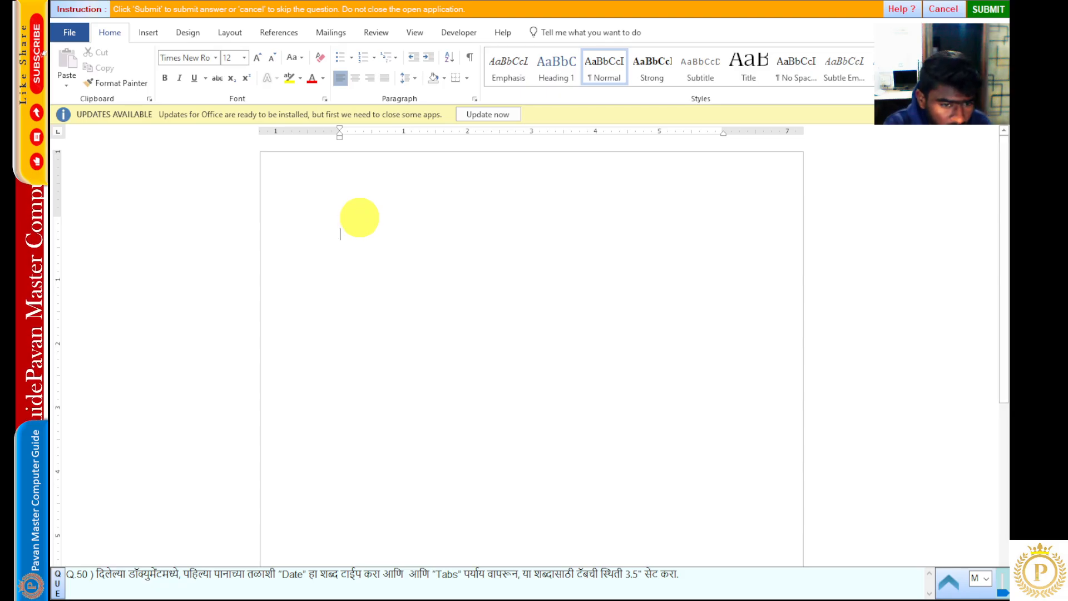
pyautogui.press('Return')
pyautogui.press('Return')
pyautogui.press('Return')
pyautogui.press('Return')
pyautogui.press('Return')
pyautogui.press('Return')
pyautogui.press('Return')
pyautogui.press('Return')
pyautogui.press('Return')
pyautogui.press('Return')
pyautogui.press('Return')
pyautogui.press('Return')
pyautogui.press('Return')
pyautogui.press('Return')
pyautogui.press('Return')
pyautogui.press('Return')
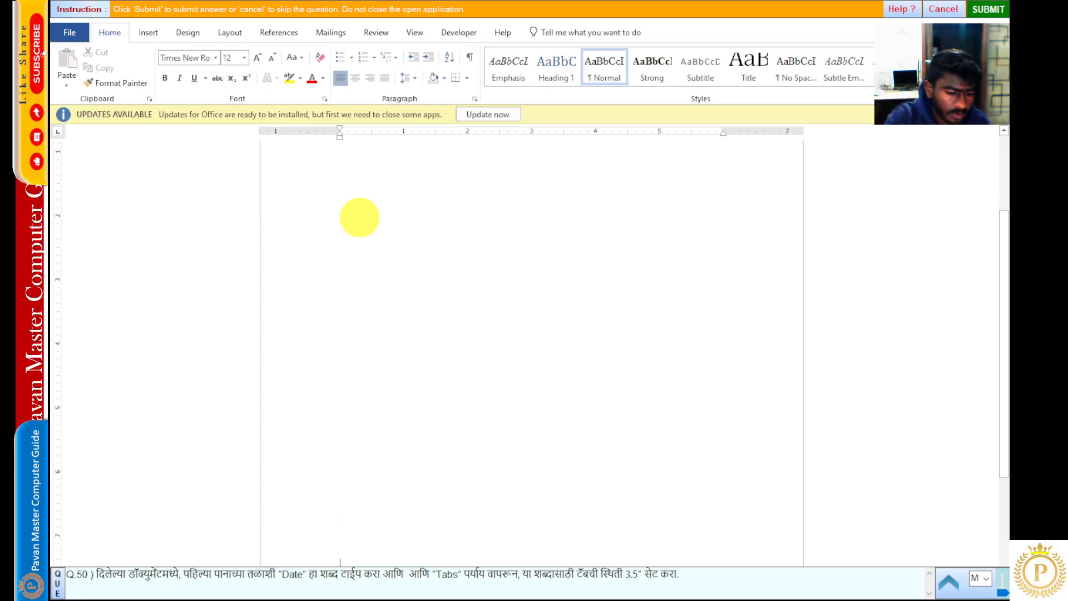
pyautogui.press('Return')
pyautogui.press('Return')
pyautogui.press('Return')
pyautogui.press('Return')
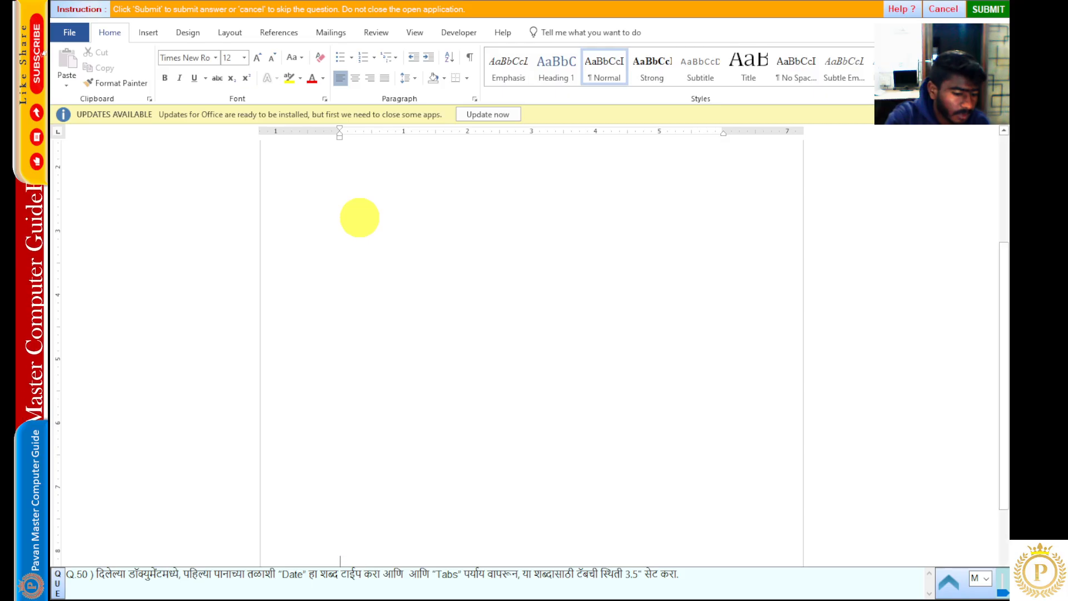
pyautogui.press('Return')
pyautogui.press('Return')
pyautogui.press('Return')
pyautogui.press('Return')
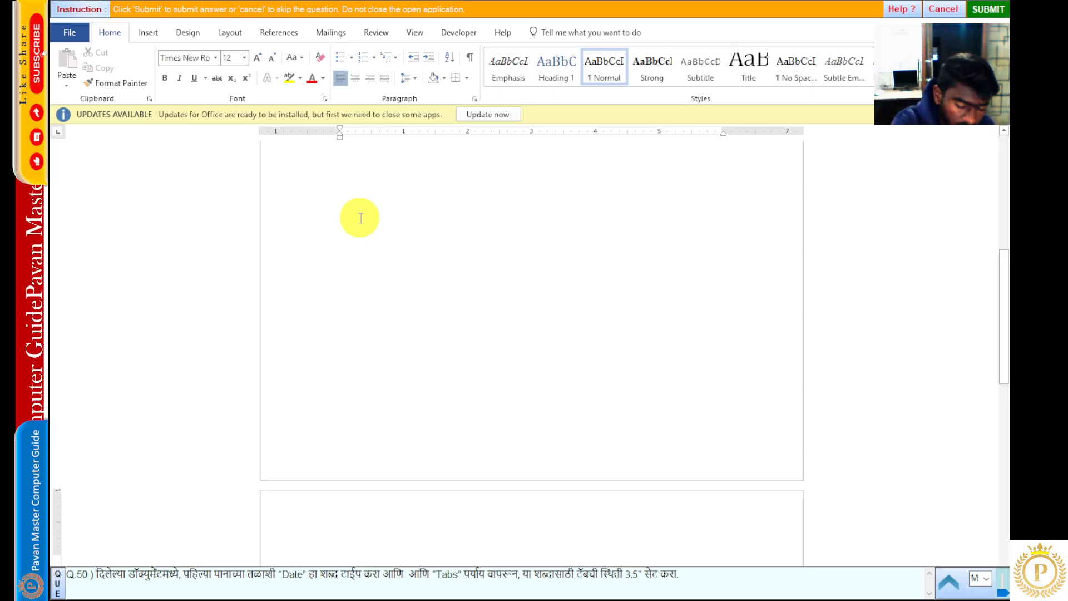
pyautogui.doubleClick(381, 490)
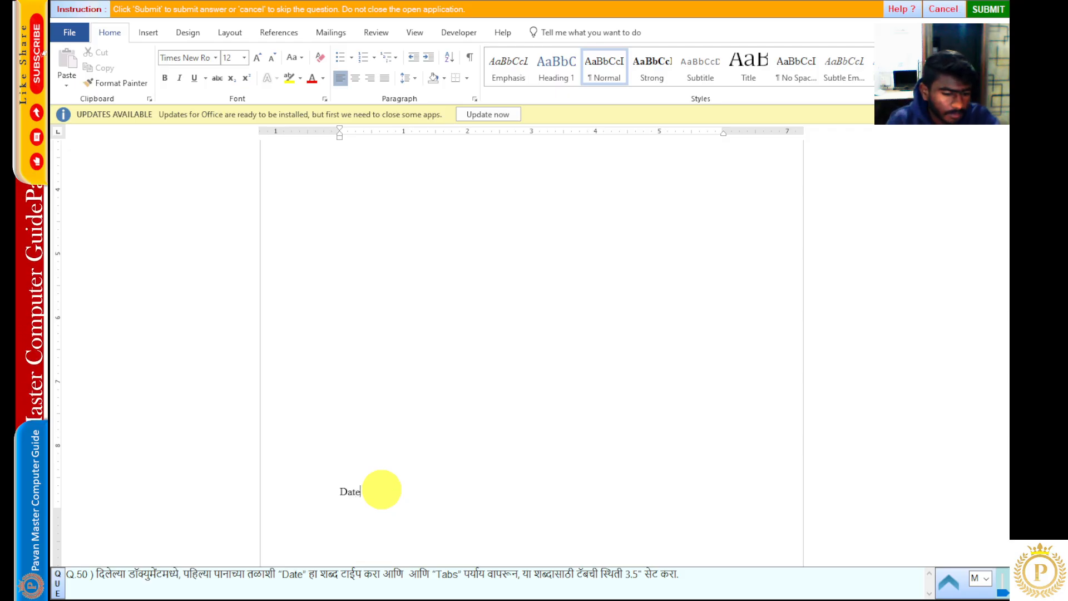
# Step: Set a left-aligned tab stop at 3.5" for the word "Date" with no leader
pyautogui.doubleClick(349, 492)
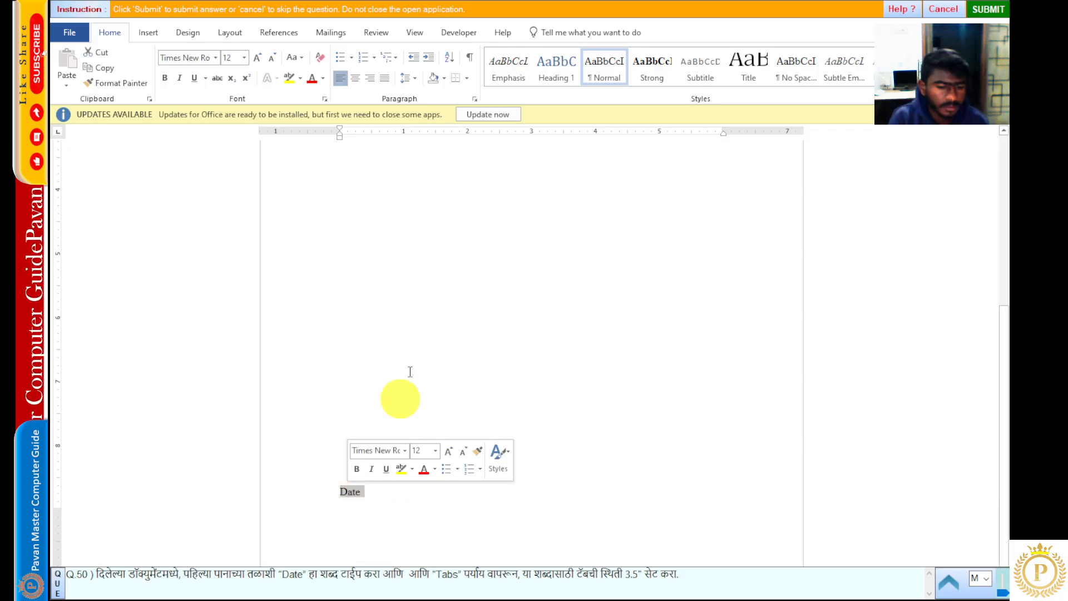
pyautogui.click(475, 99)
pyautogui.click(179, 442)
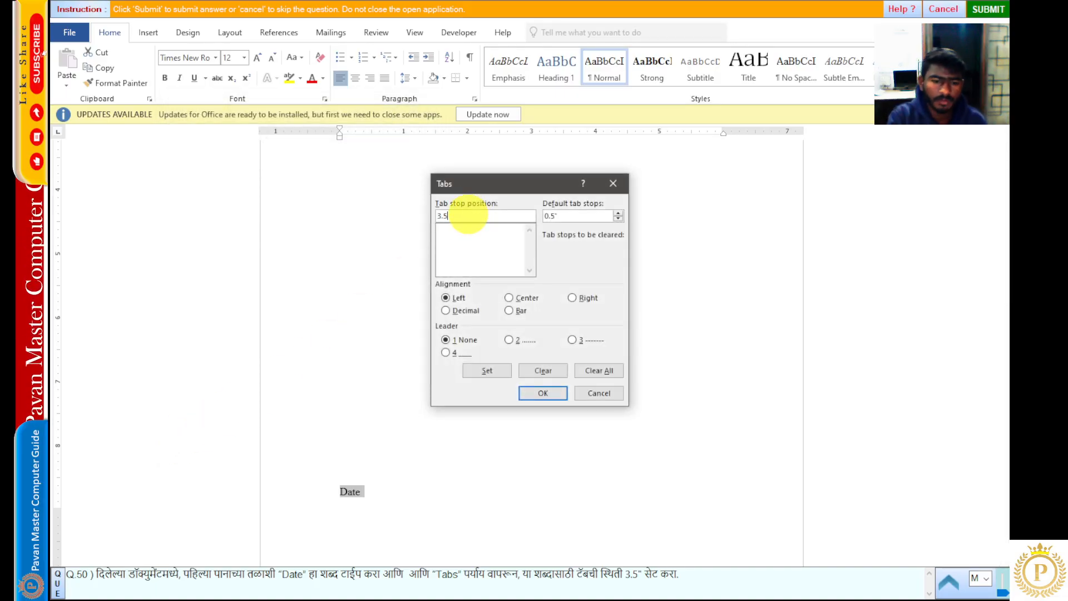
pyautogui.write('3.5')
pyautogui.click(488, 370)
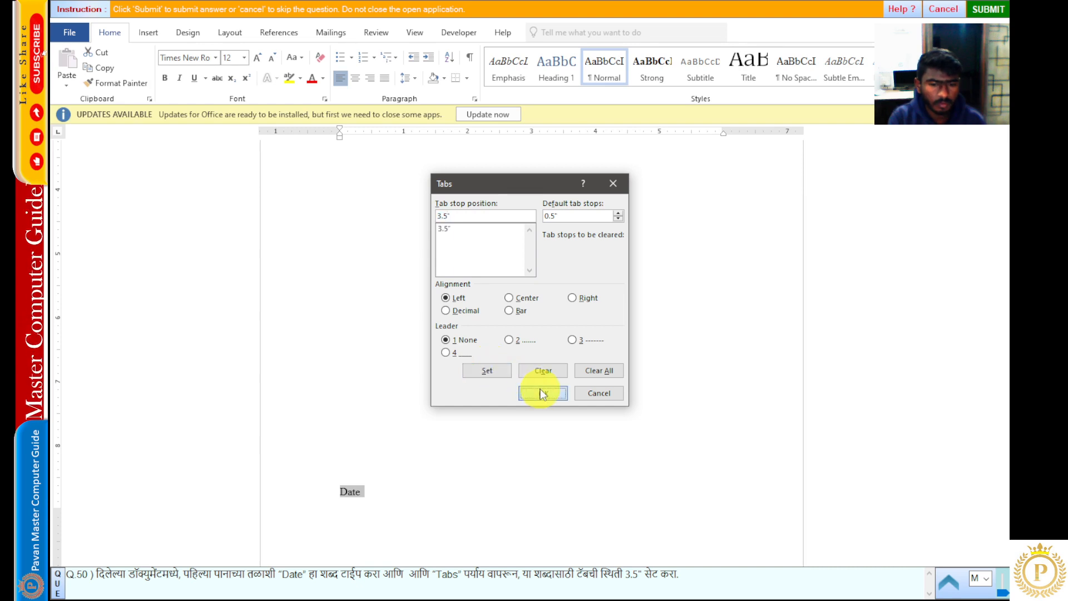
pyautogui.click(543, 393)
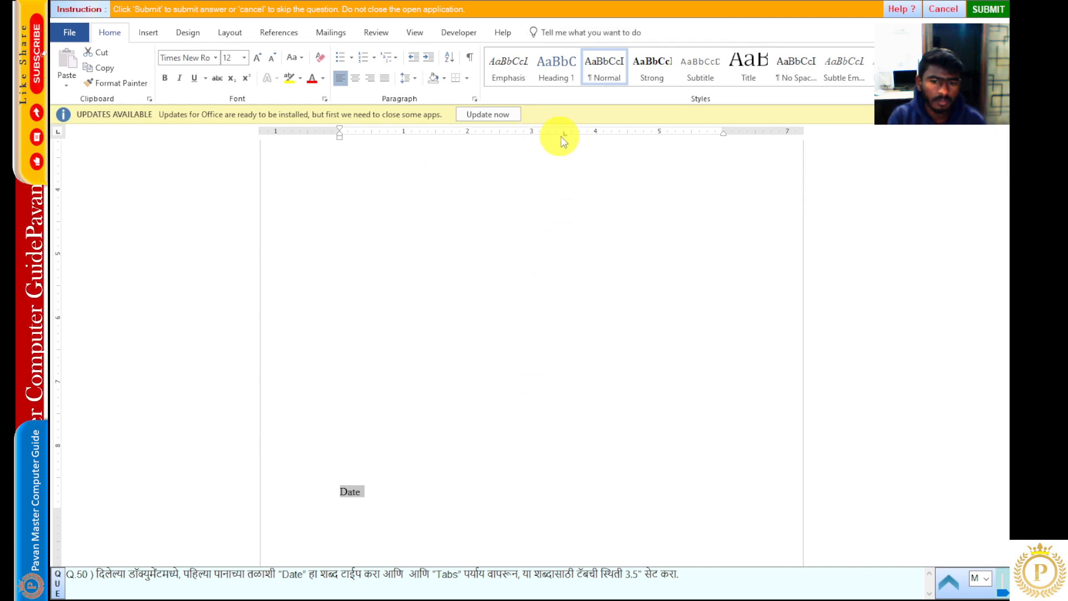
pyautogui.click(341, 492)
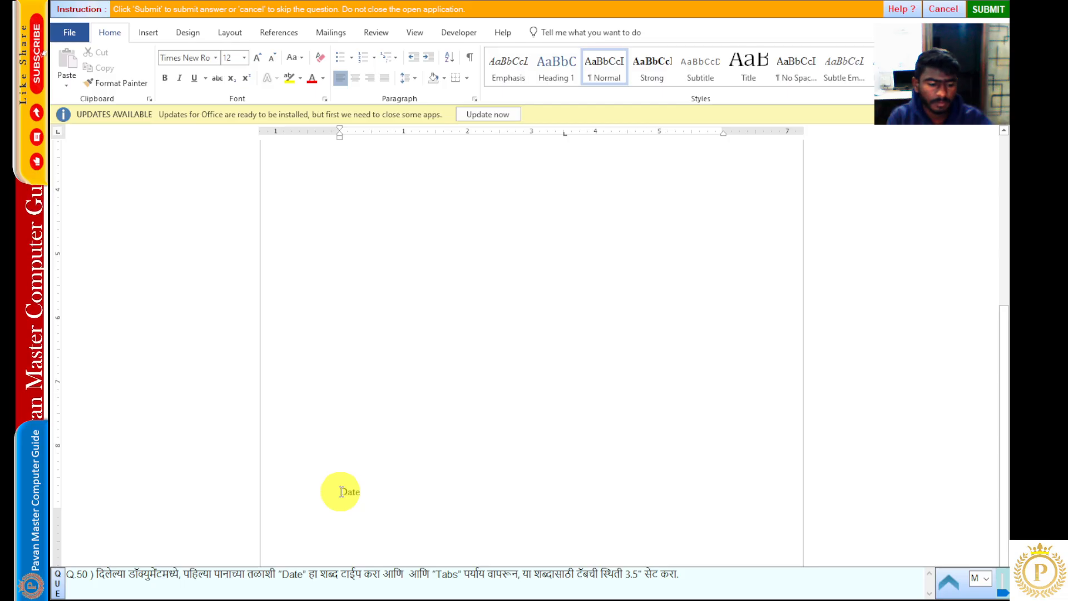
pyautogui.press('Tab')
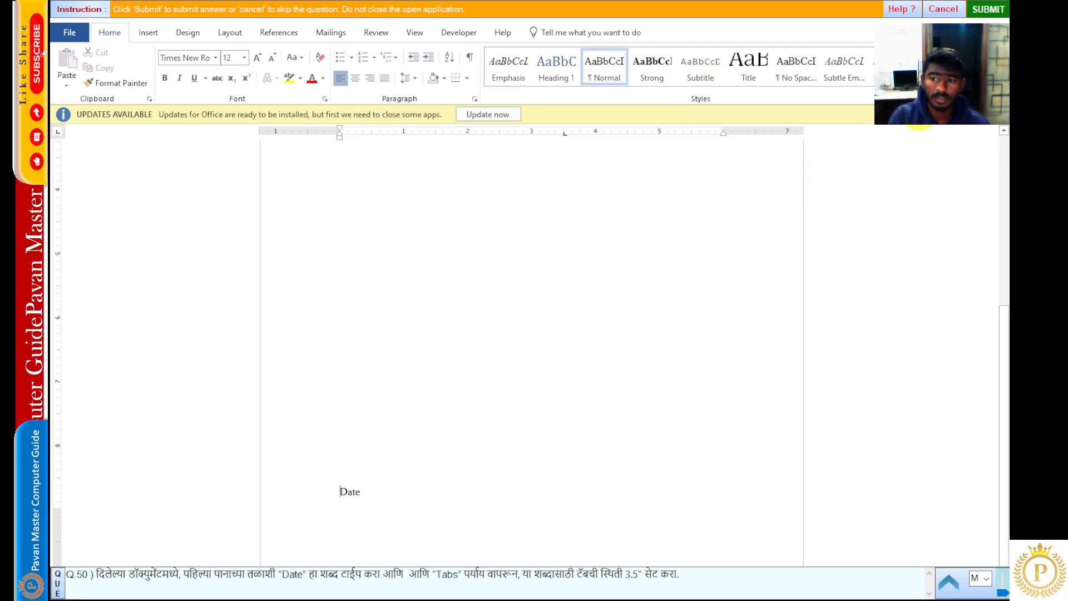
# Step: Submit the answer to question 50 and start the question 51 exercise
pyautogui.click(1005, 12)
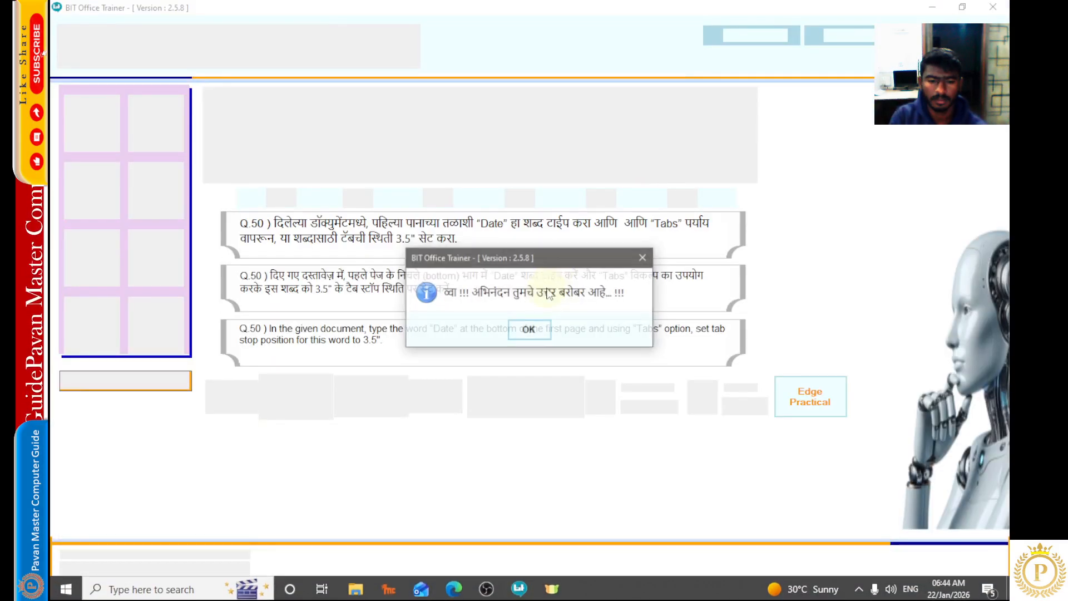
pyautogui.click(529, 330)
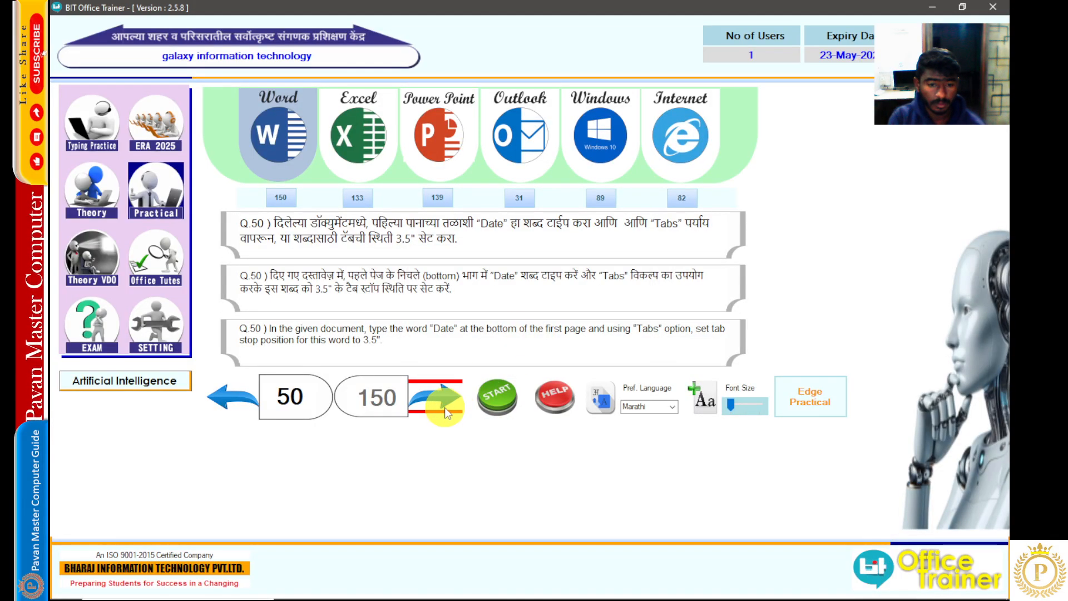
pyautogui.click(444, 409)
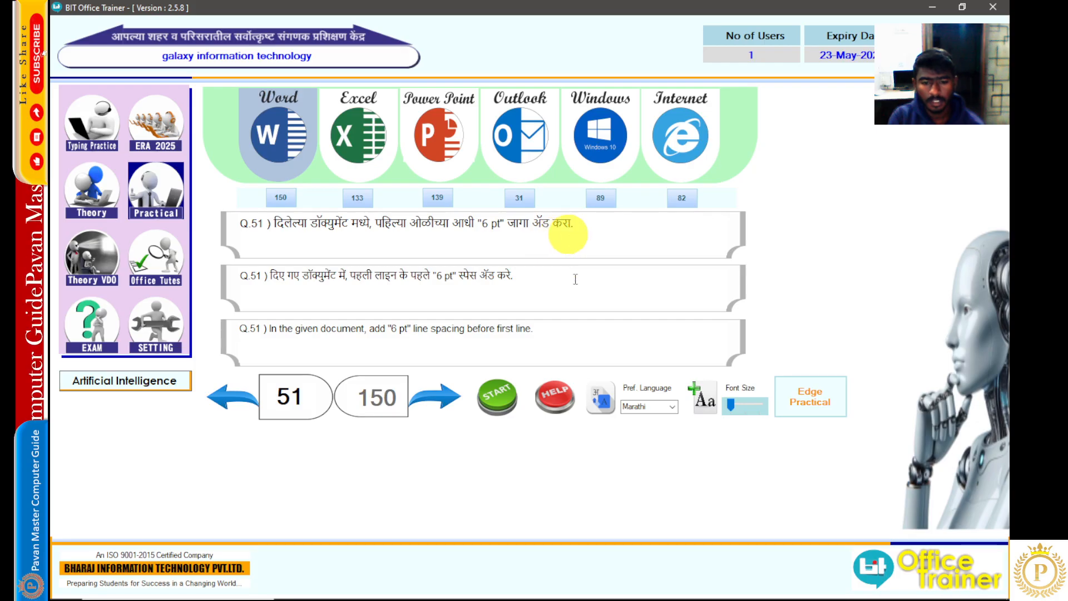
pyautogui.click(494, 397)
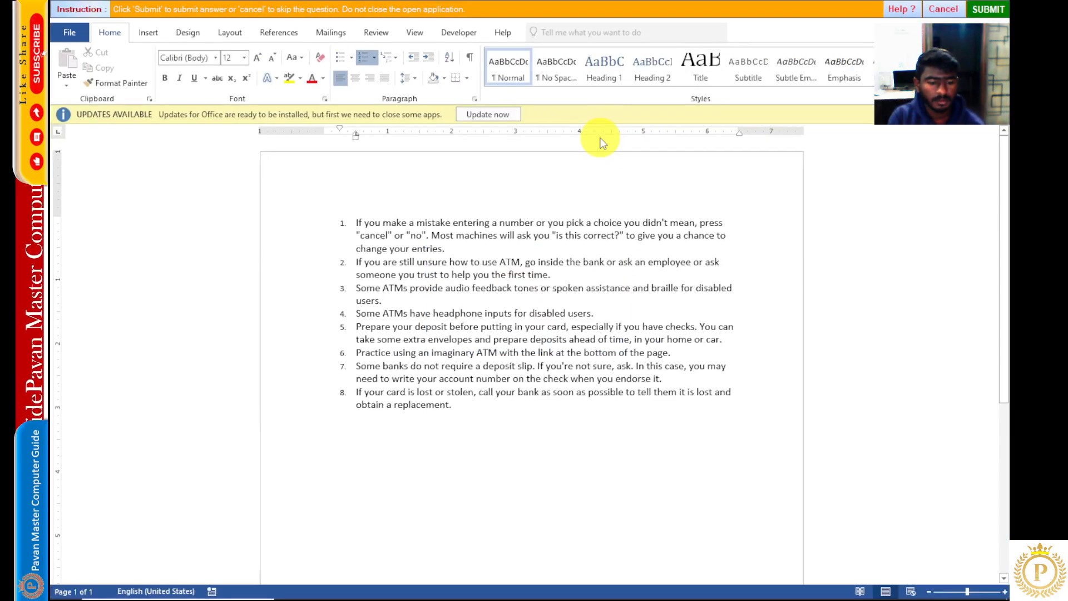
# Step: Set the paragraph spacing before the first numbered item to 6 pt
pyautogui.click(298, 222)
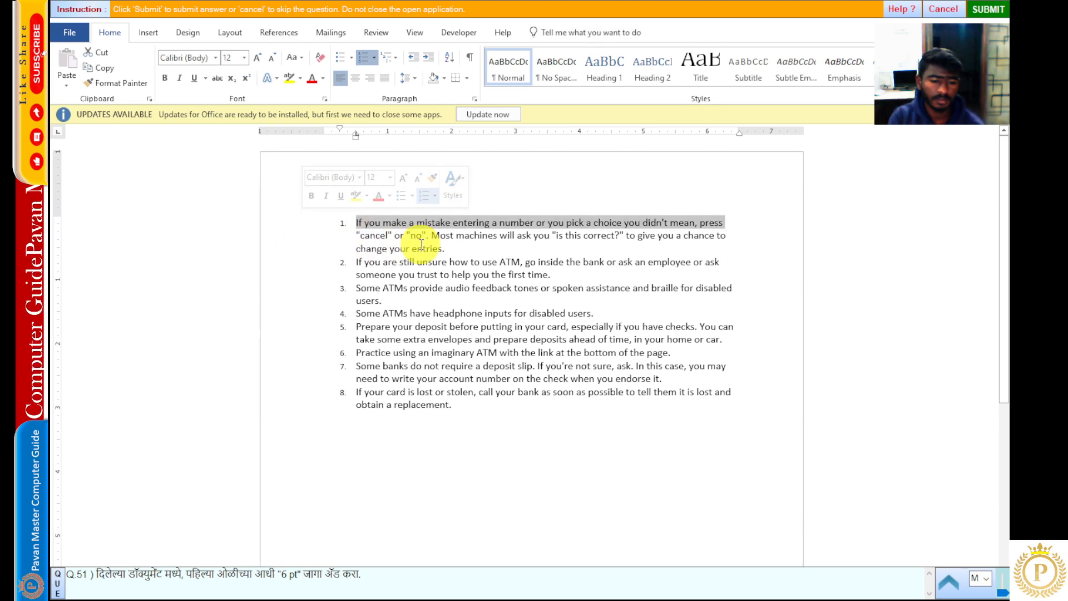
pyautogui.click(413, 82)
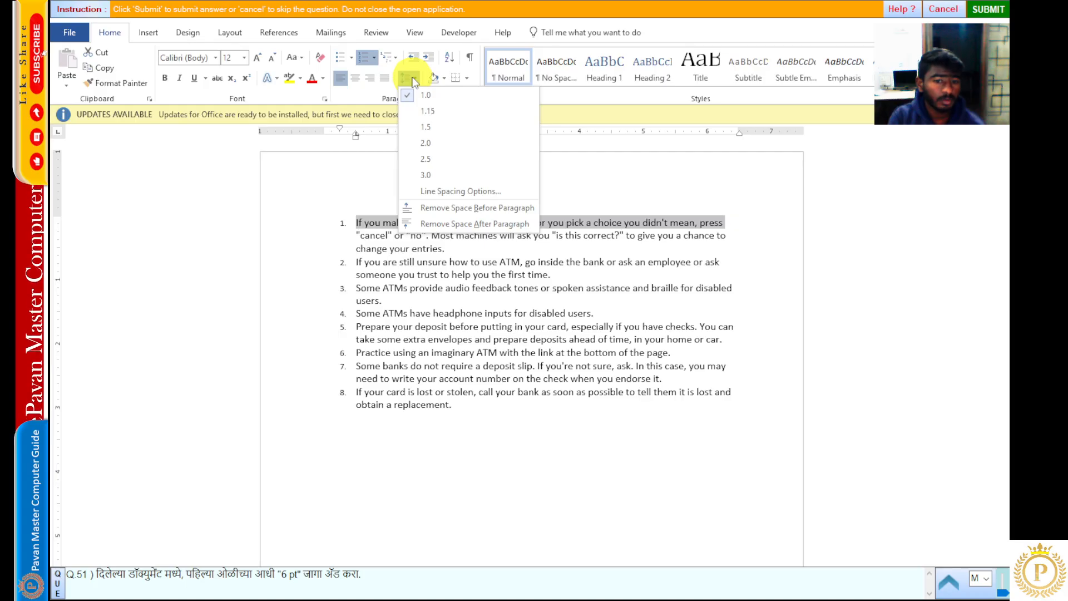
pyautogui.click(465, 193)
pyautogui.click(249, 297)
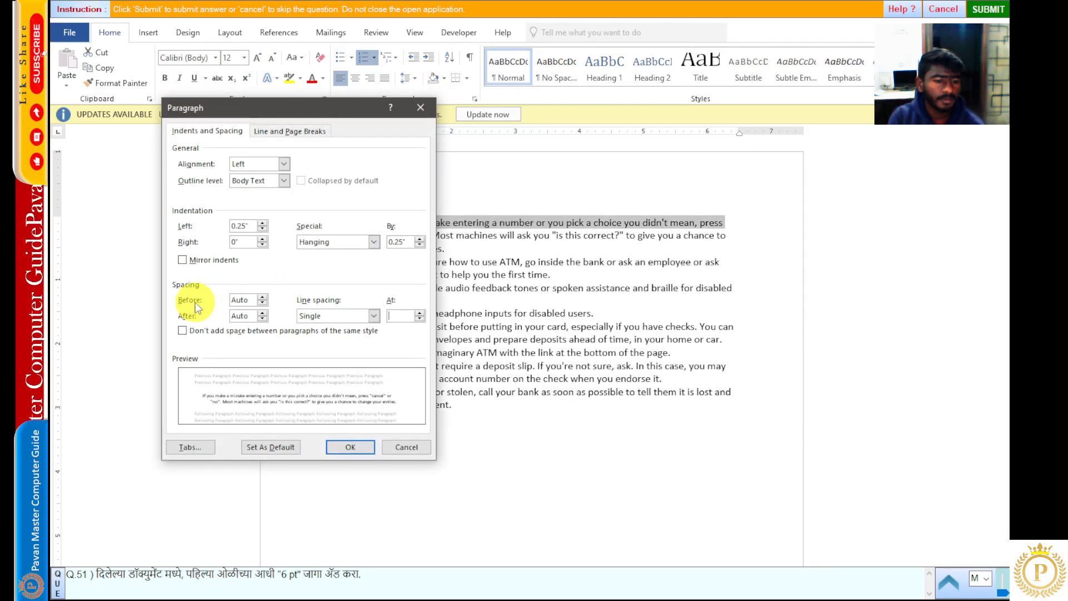
pyautogui.click(264, 299)
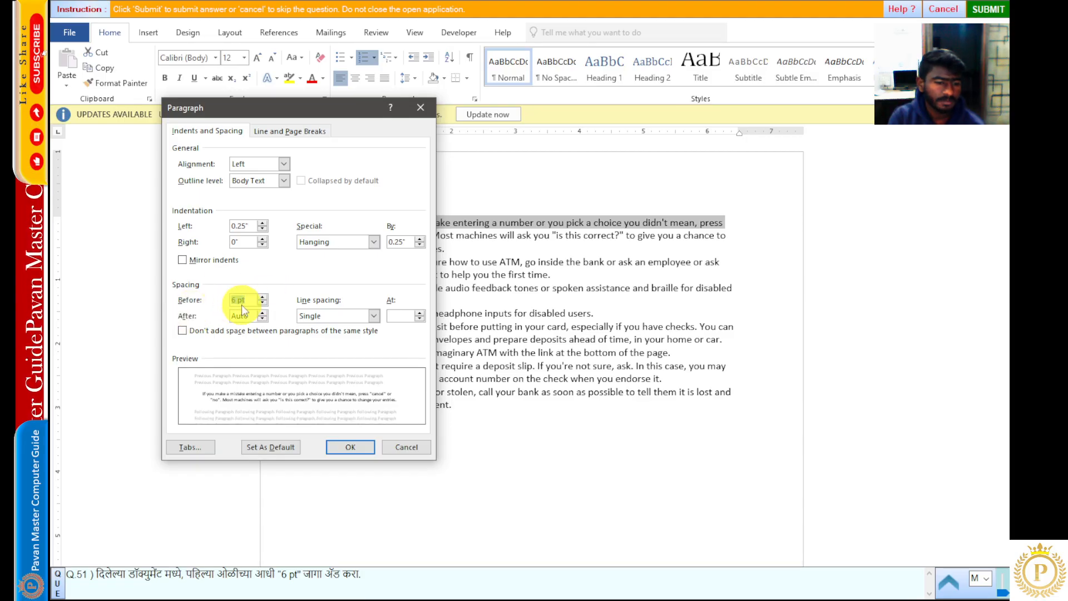
pyautogui.click(350, 447)
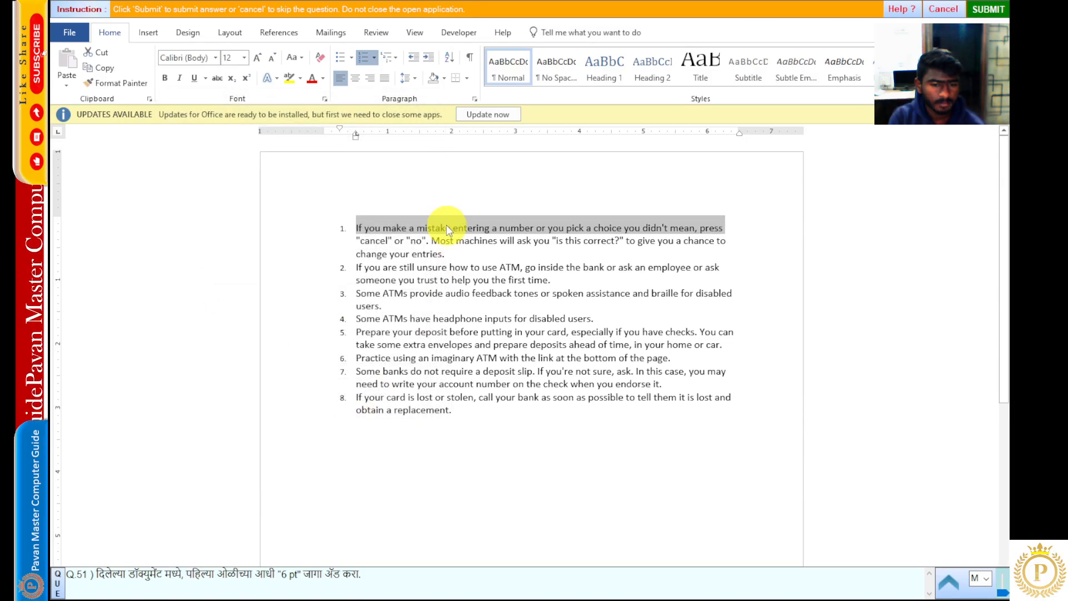
pyautogui.click(645, 293)
# Step: Submit the answer to question 51 and start the question 52 exercise
pyautogui.click(989, 9)
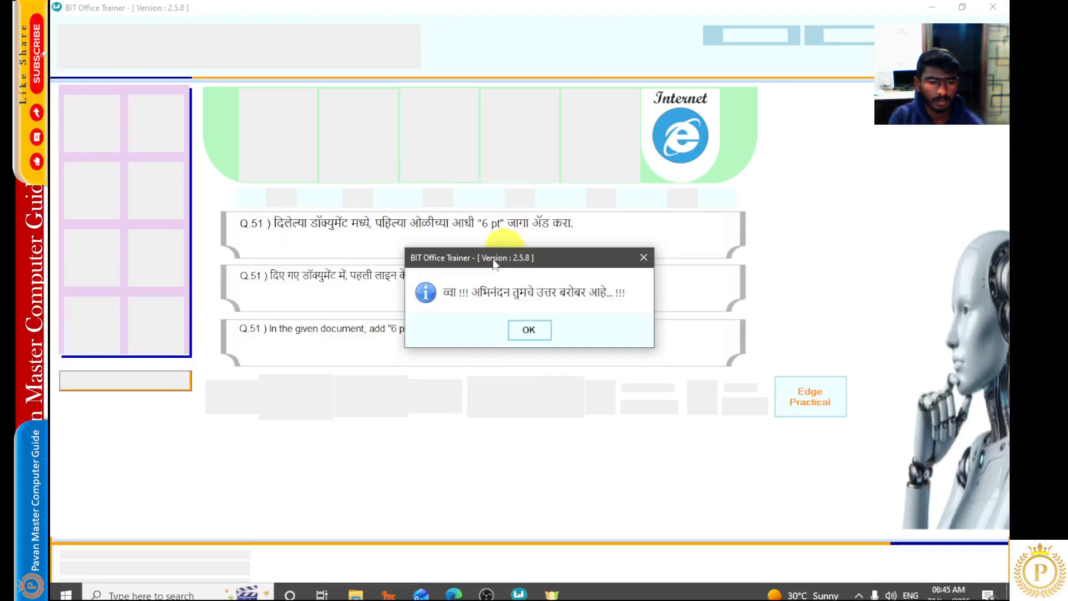
pyautogui.click(529, 330)
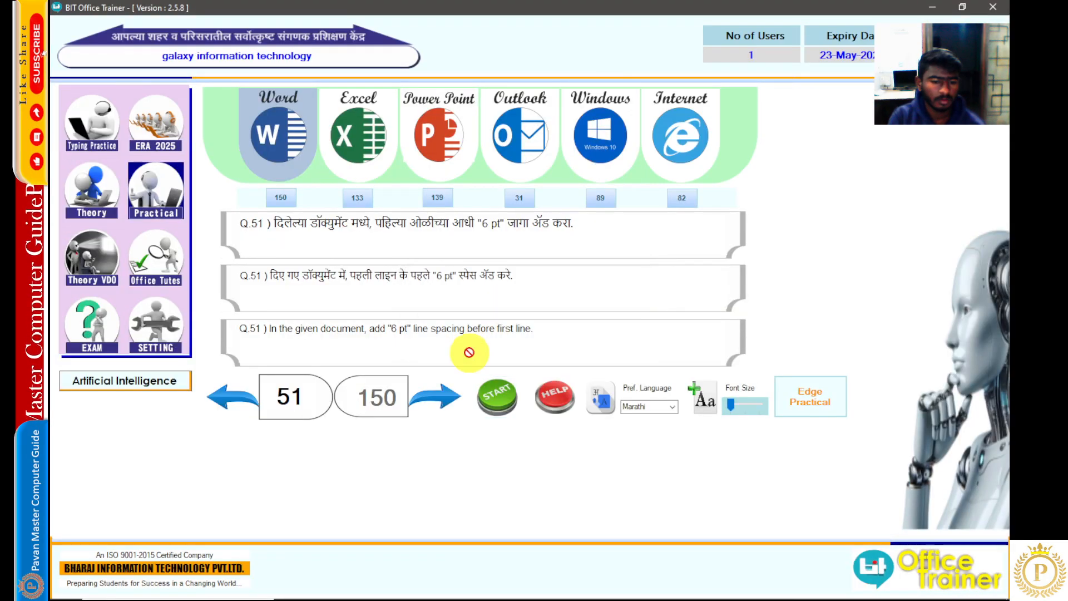
pyautogui.click(436, 398)
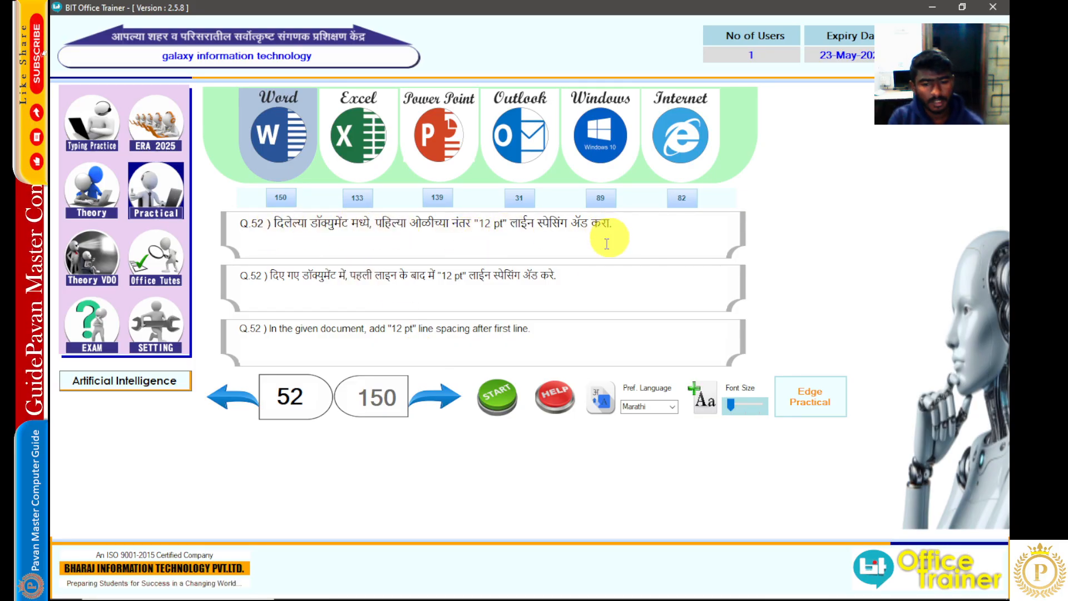
pyautogui.click(492, 393)
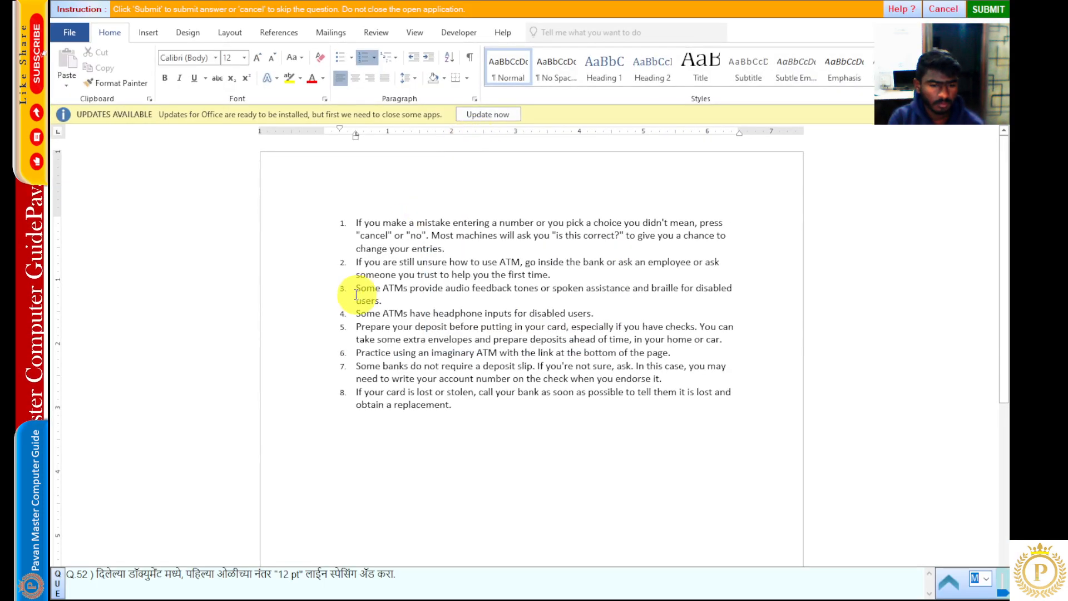
# Step: Set the paragraph spacing after the first numbered item to 12 pt
pyautogui.click(307, 224)
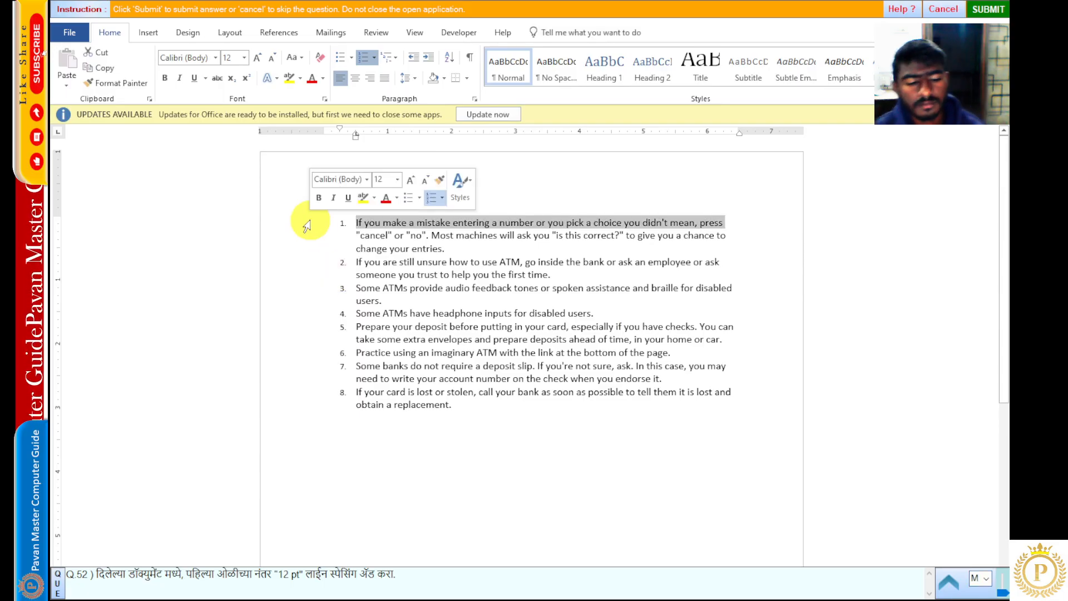
pyautogui.click(412, 80)
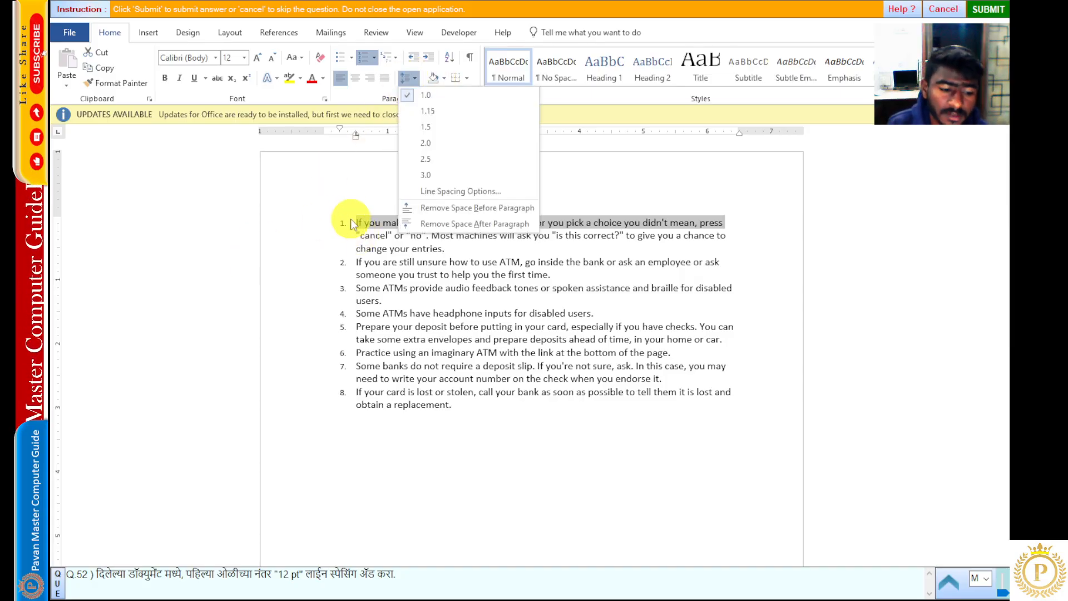
pyautogui.click(444, 192)
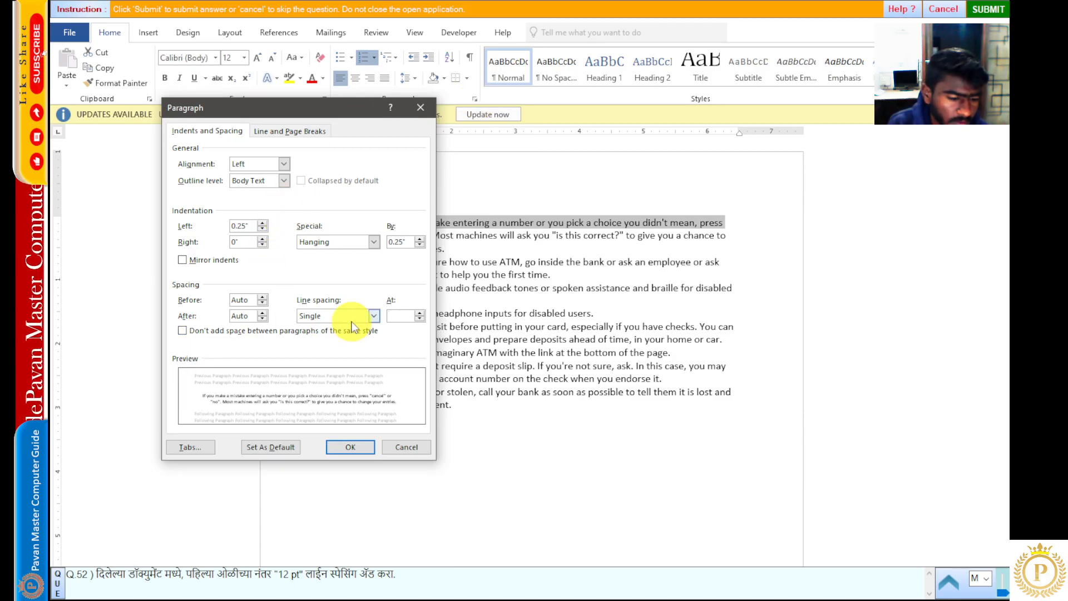
pyautogui.click(262, 313)
pyautogui.click(262, 314)
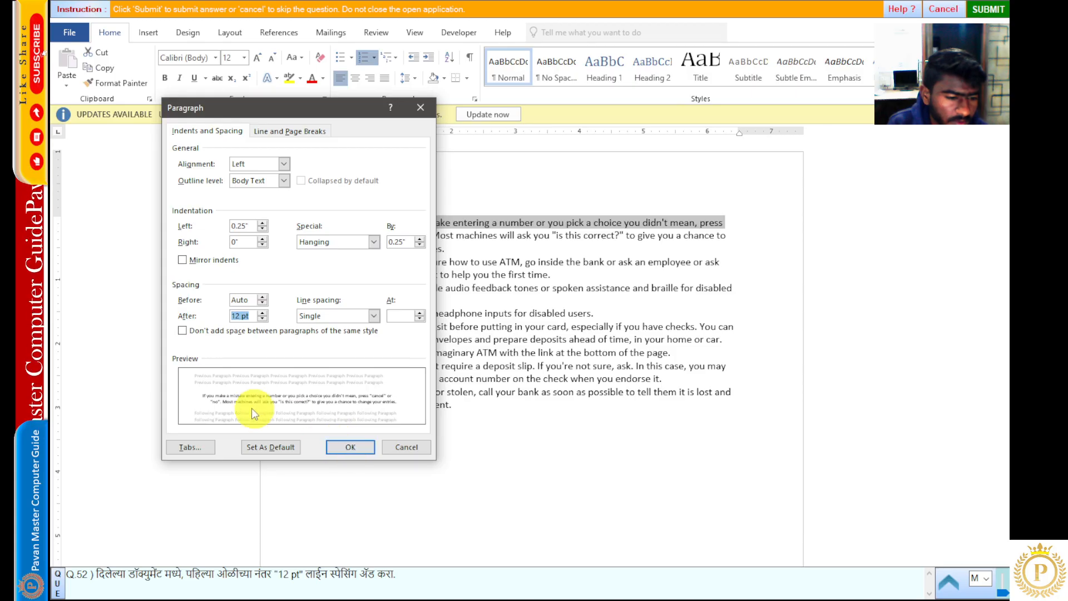
pyautogui.click(350, 447)
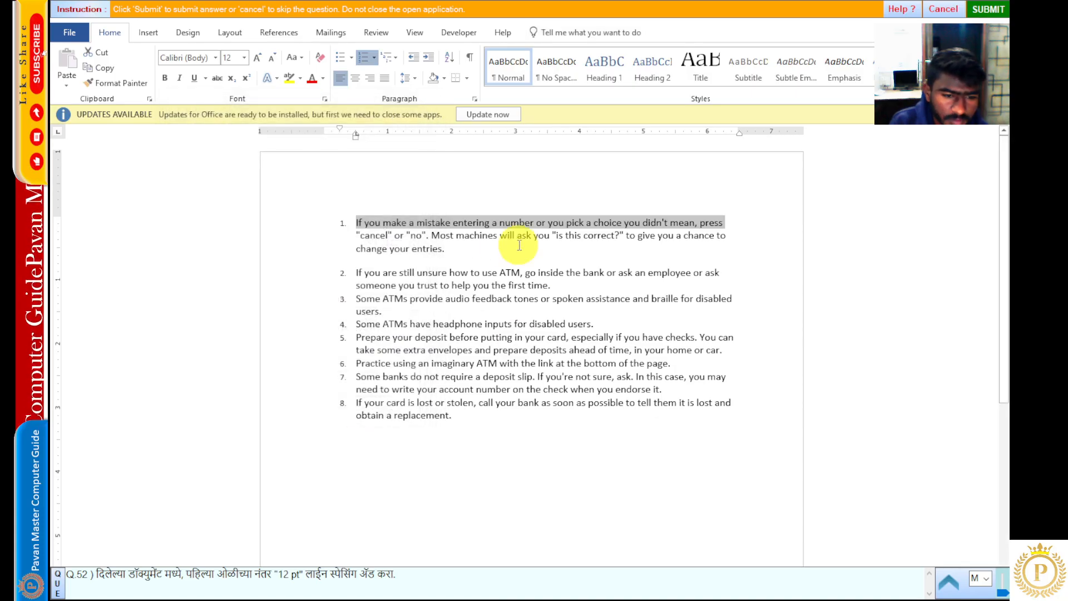
pyautogui.moveTo(443, 248); pyautogui.dragTo(366, 222)
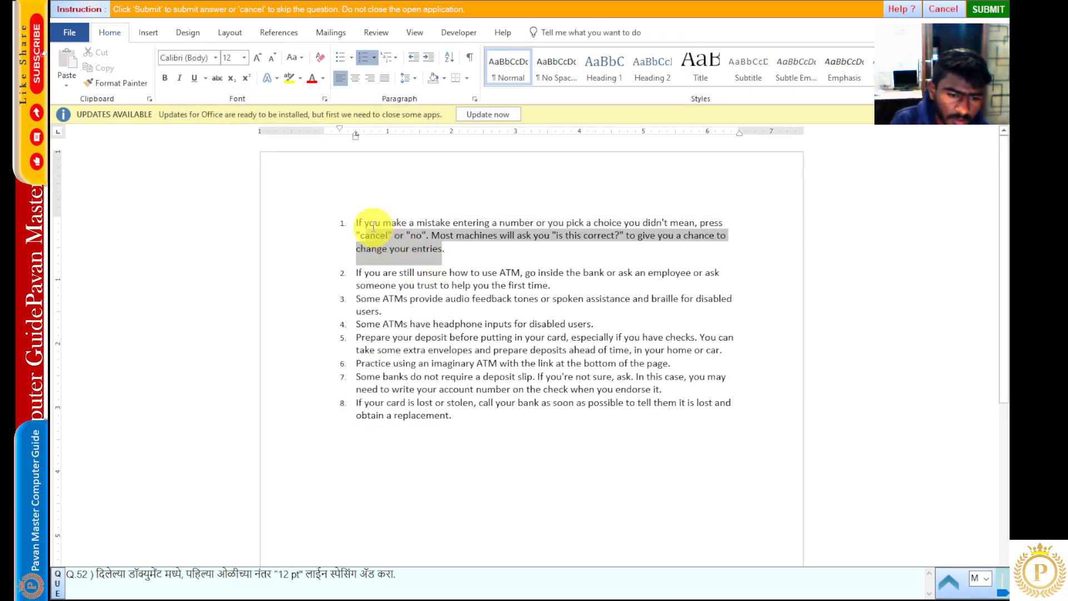
pyautogui.click(437, 239)
# Step: Submit the answer to question 52 and go to question 53
pyautogui.click(994, 10)
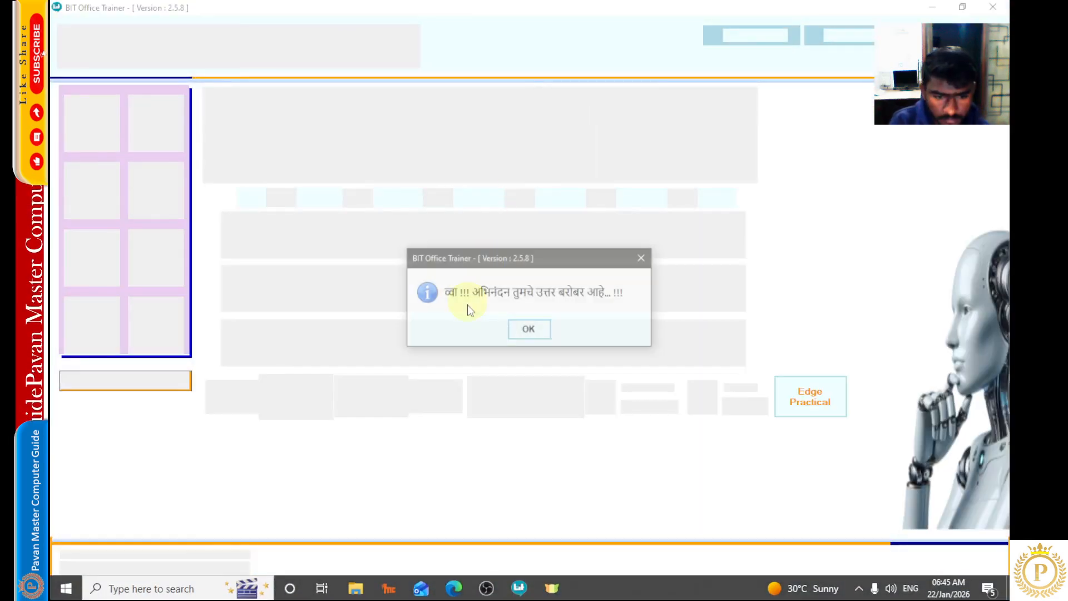
pyautogui.click(519, 329)
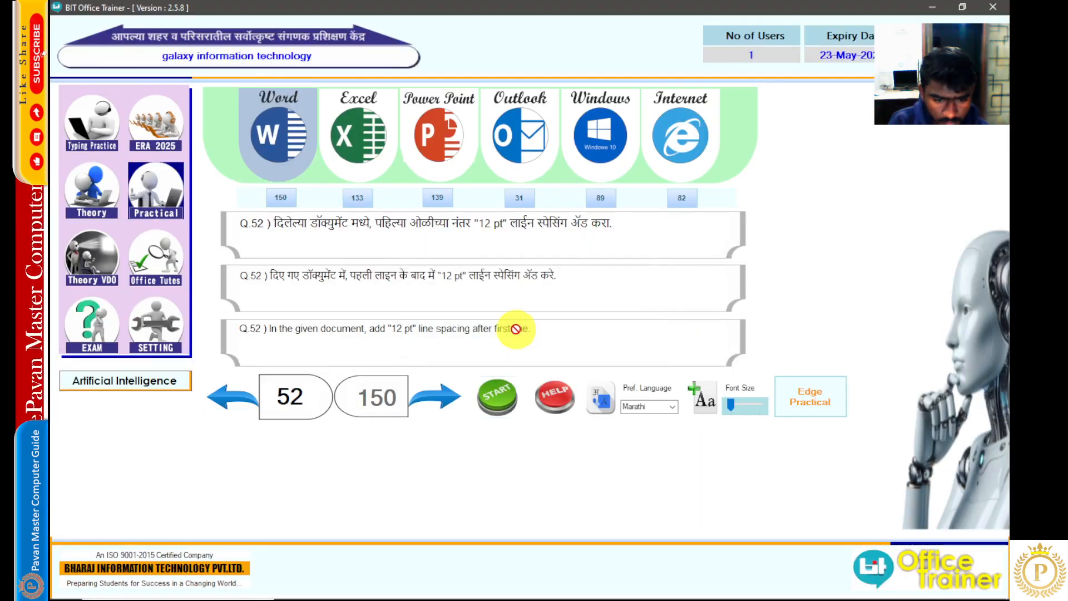
pyautogui.click(440, 396)
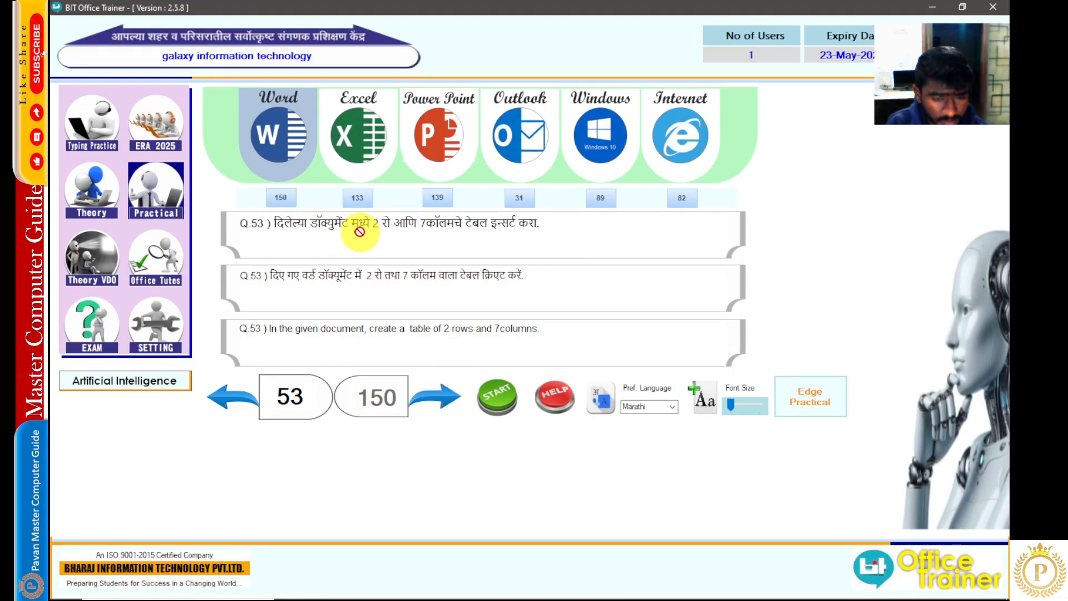
# Step: Start the question 53 exercise and insert a table of 2 rows and 7 columns above the numbered list
pyautogui.click(507, 406)
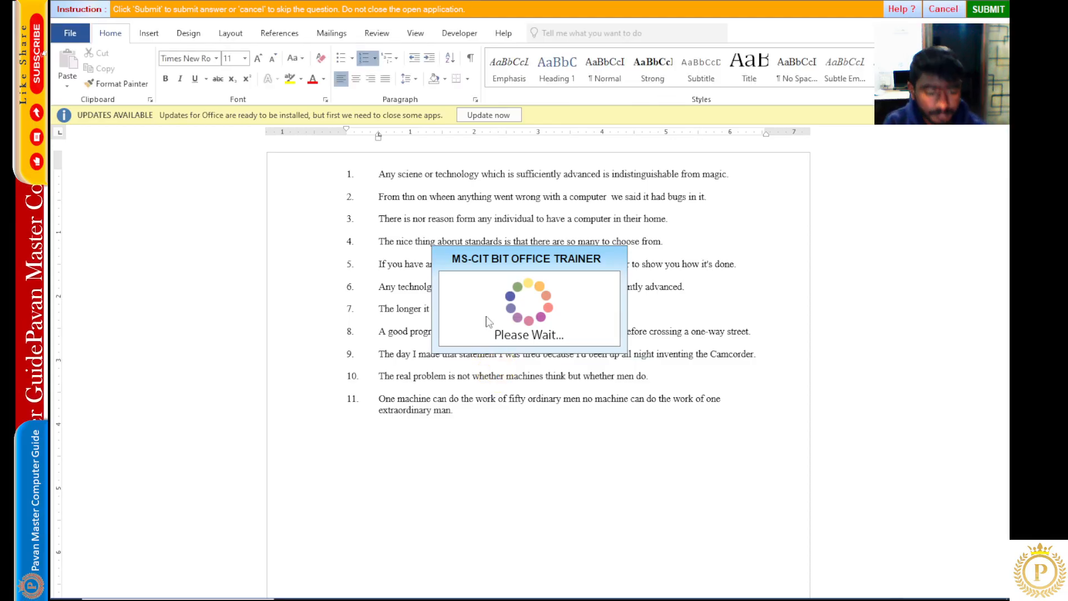
pyautogui.click(152, 34)
pyautogui.click(144, 82)
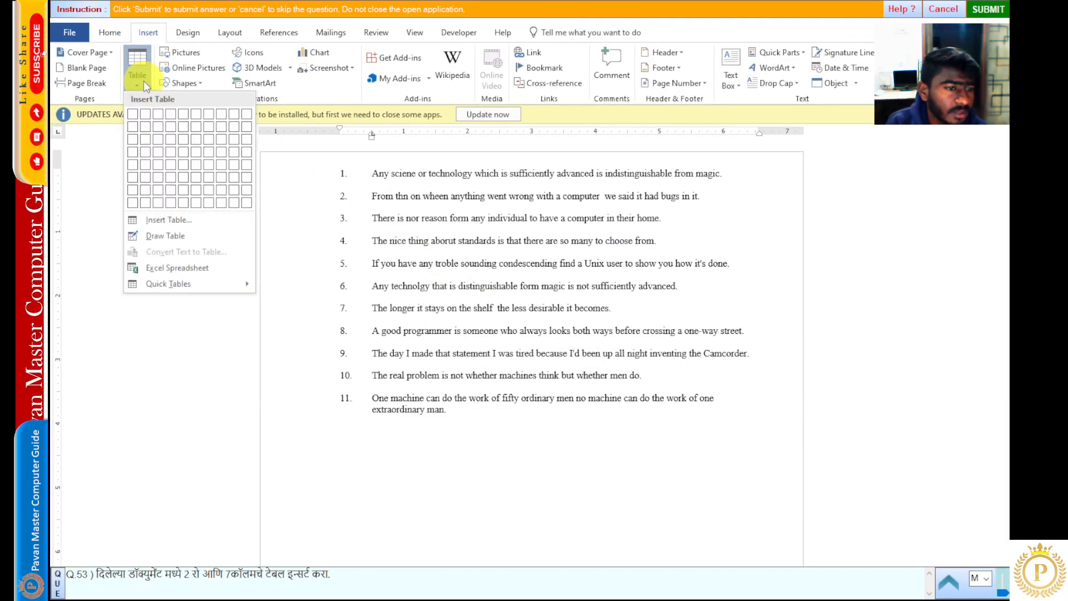
pyautogui.click(212, 132)
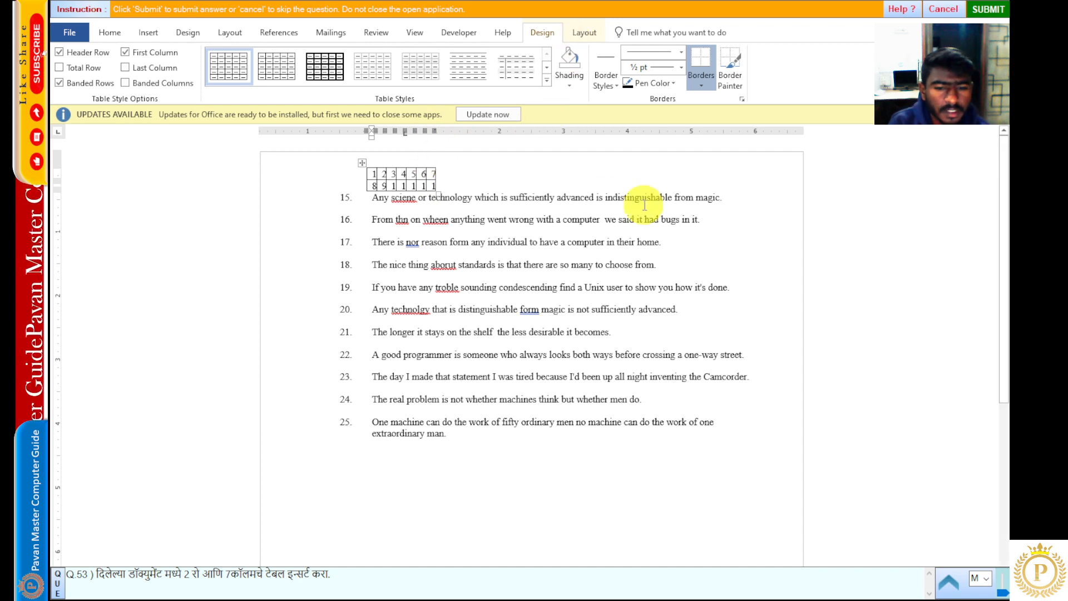
pyautogui.click(421, 220)
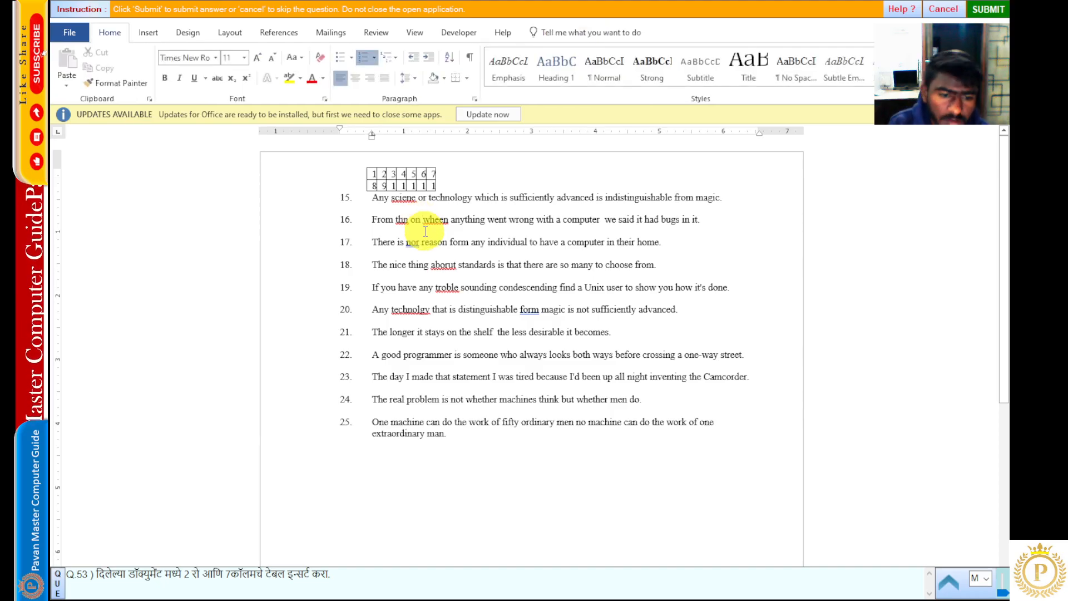
# Step: Submit the answer to question 53 and start the question 54 exercise
pyautogui.click(975, 10)
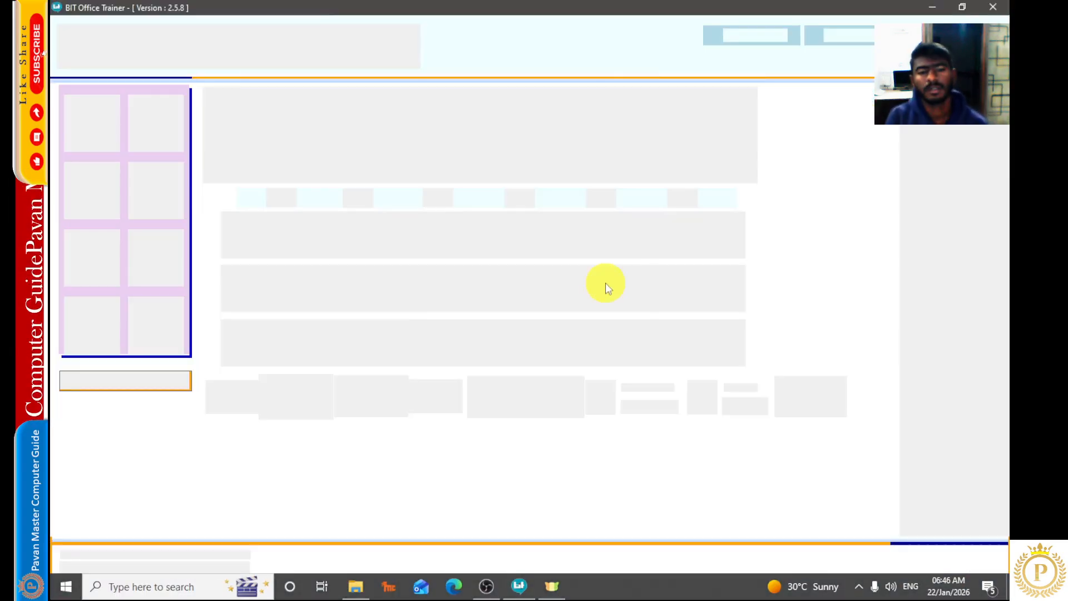
pyautogui.click(529, 331)
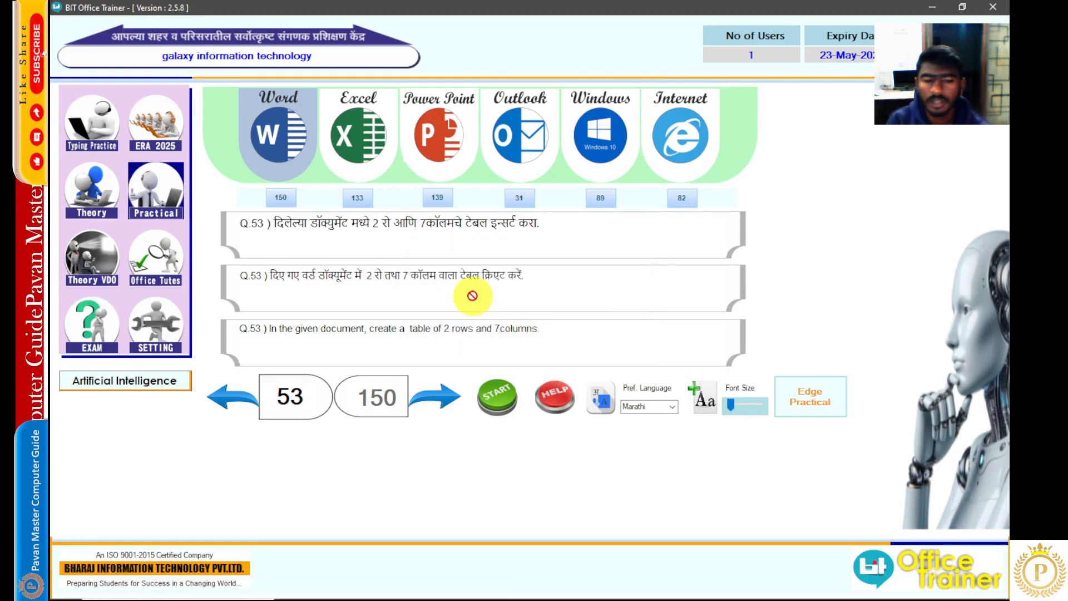
pyautogui.click(445, 400)
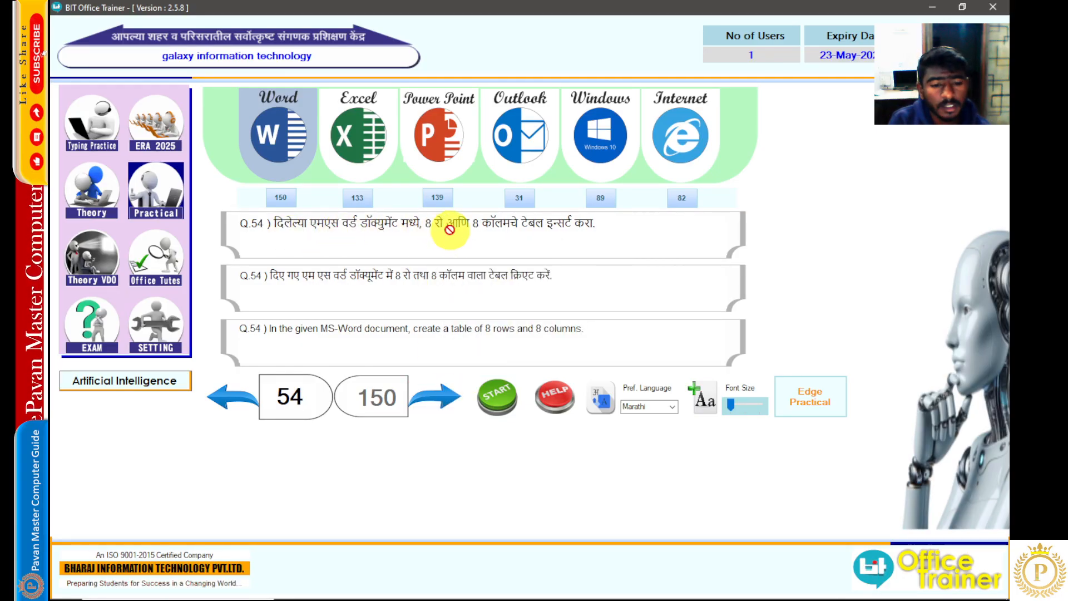
pyautogui.click(501, 396)
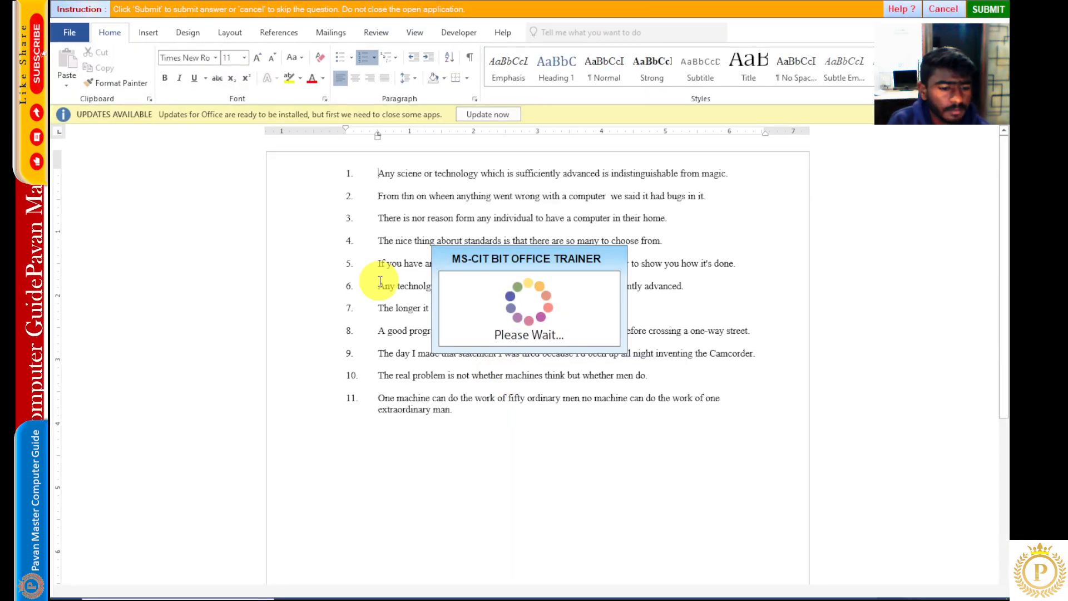
# Step: Insert a table of 8 rows and 8 columns before the first numbered item
pyautogui.click(148, 32)
pyautogui.click(137, 67)
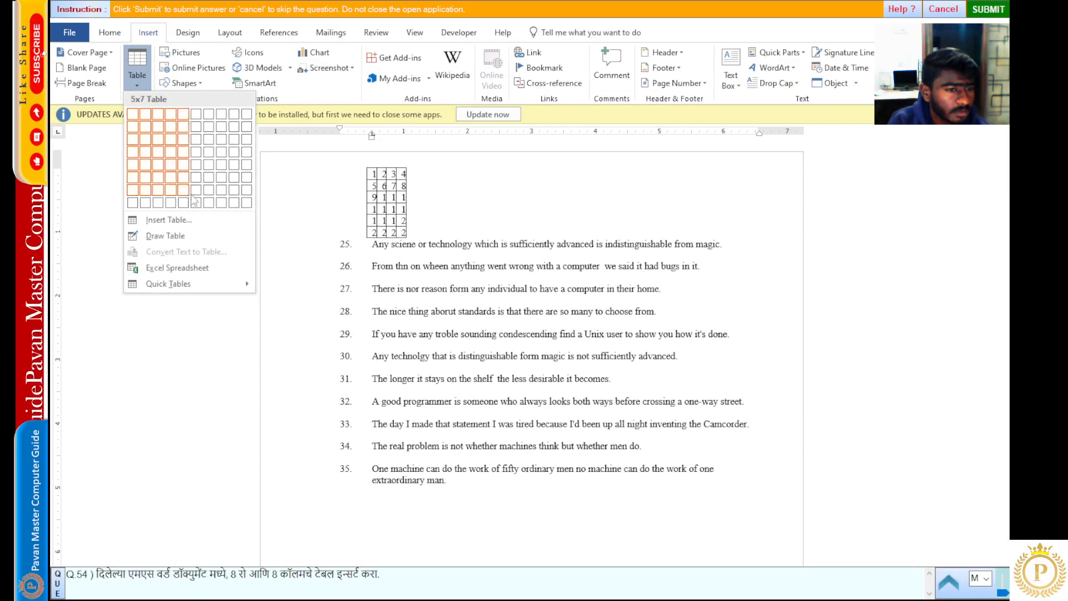
pyautogui.click(226, 205)
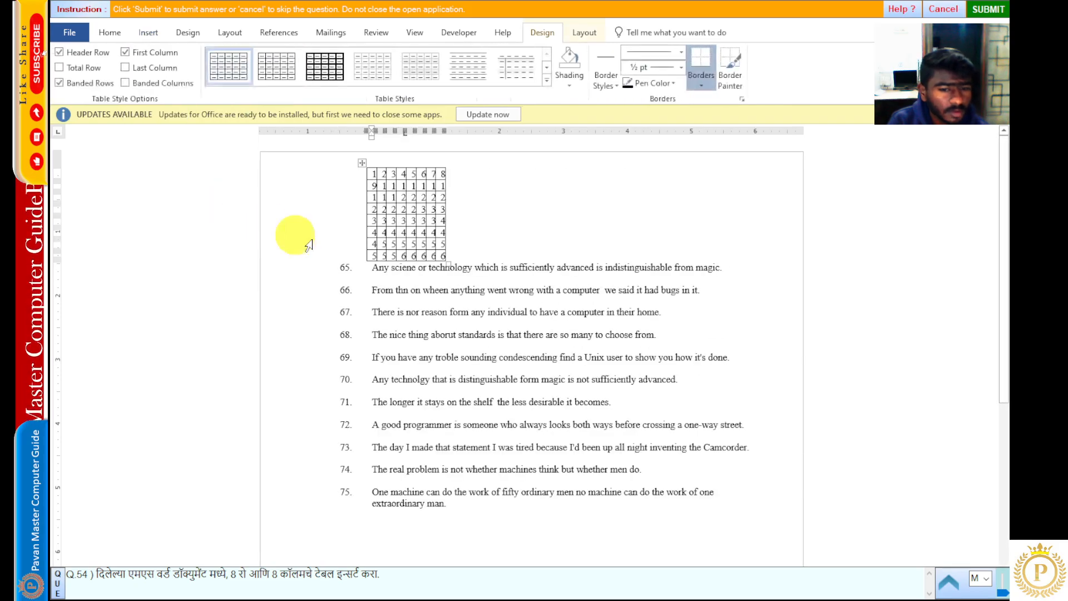
pyautogui.click(536, 290)
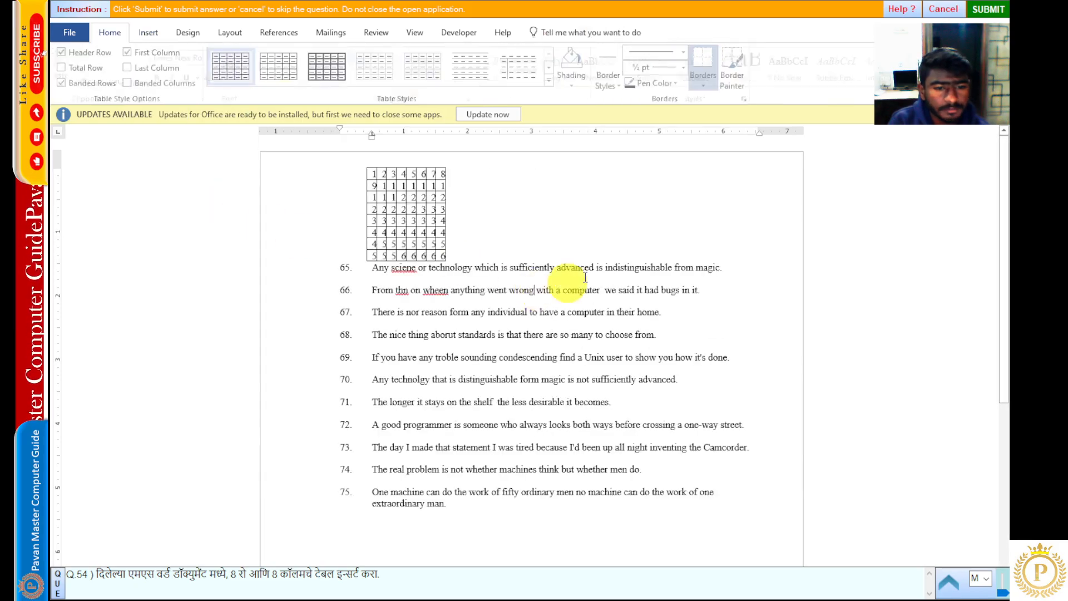
# Step: Submit the answer to question 54 and start the question 55 exercise
pyautogui.click(995, 11)
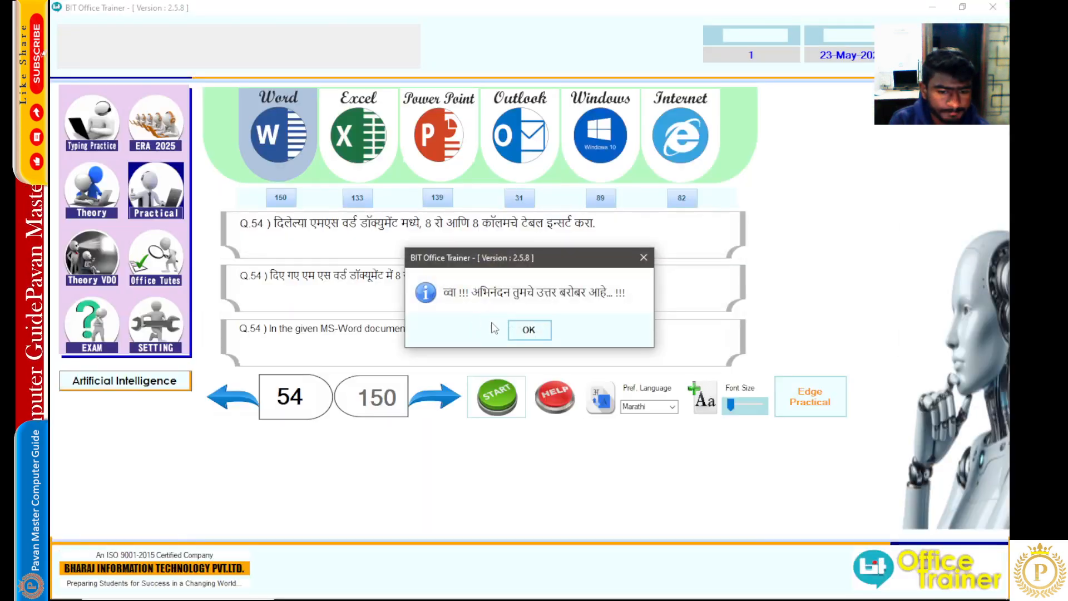
pyautogui.click(524, 329)
pyautogui.click(437, 398)
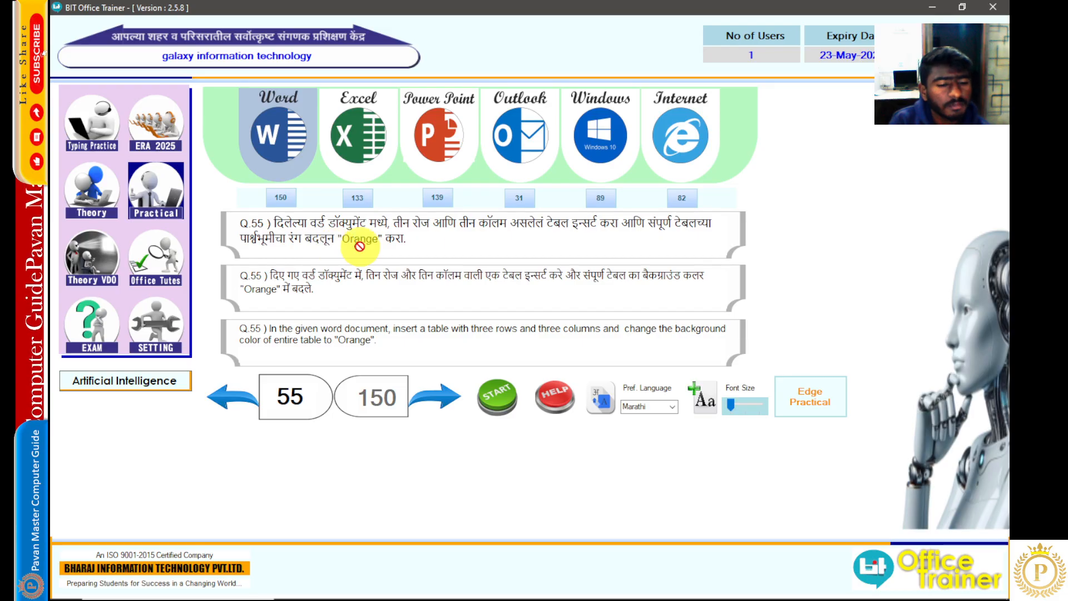
pyautogui.click(507, 393)
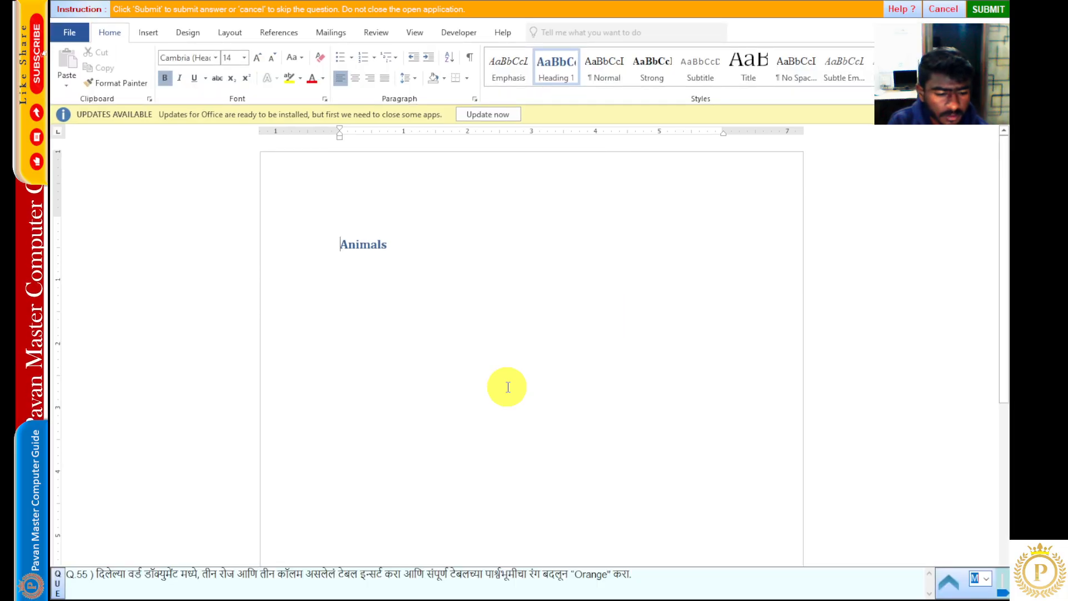
# Step: Insert a table with 3 columns and 3 rows, autofitted to contents, before the Animals heading
pyautogui.click(152, 34)
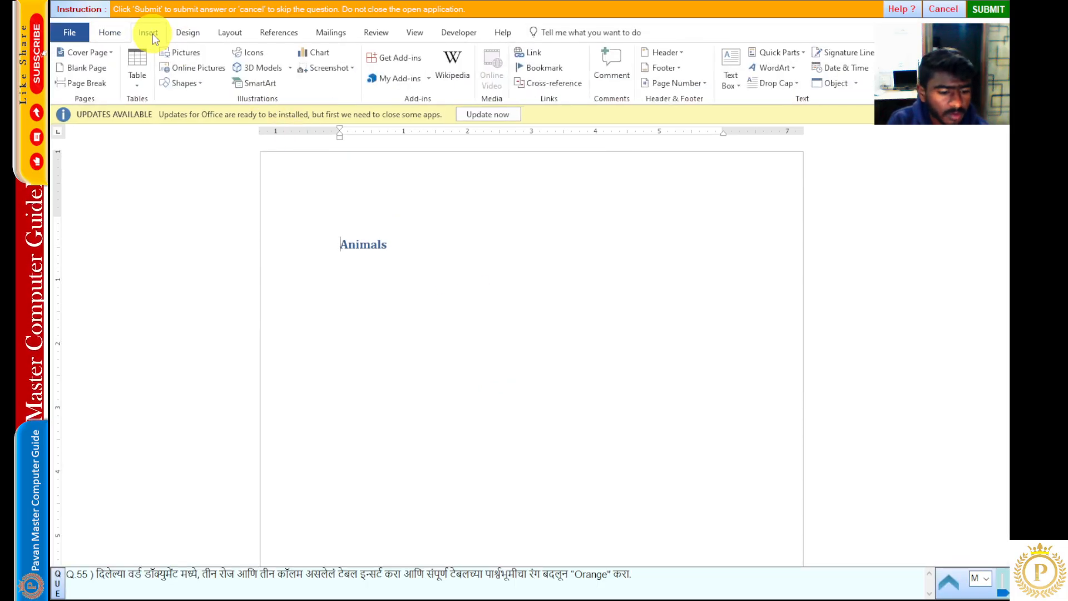
pyautogui.click(138, 62)
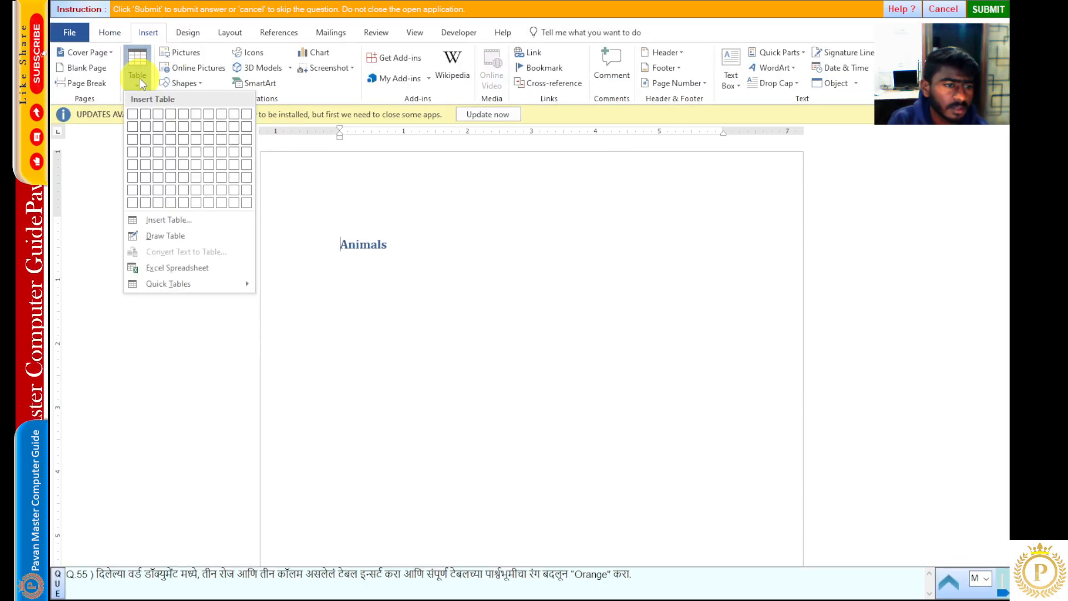
pyautogui.click(188, 221)
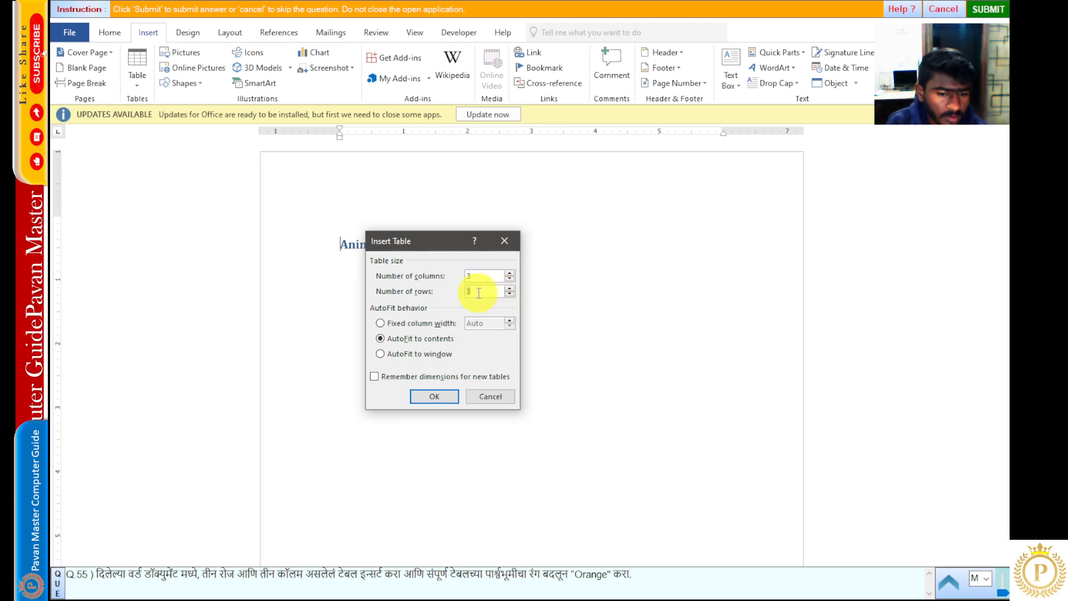
pyautogui.click(443, 399)
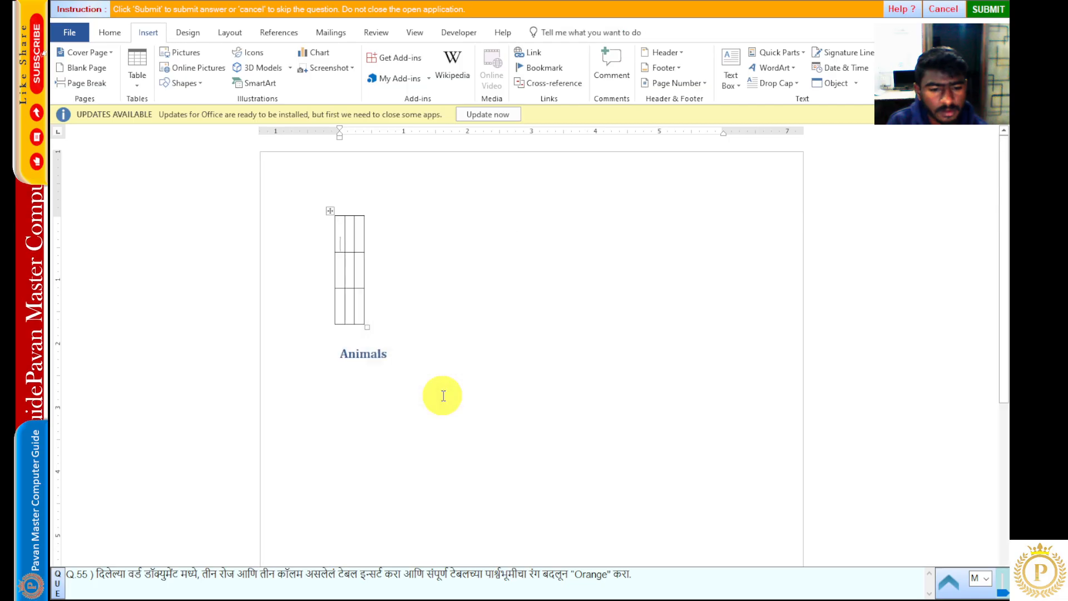
# Step: Shade the entire table above the Animals heading with the standard color Orange
pyautogui.click(329, 209)
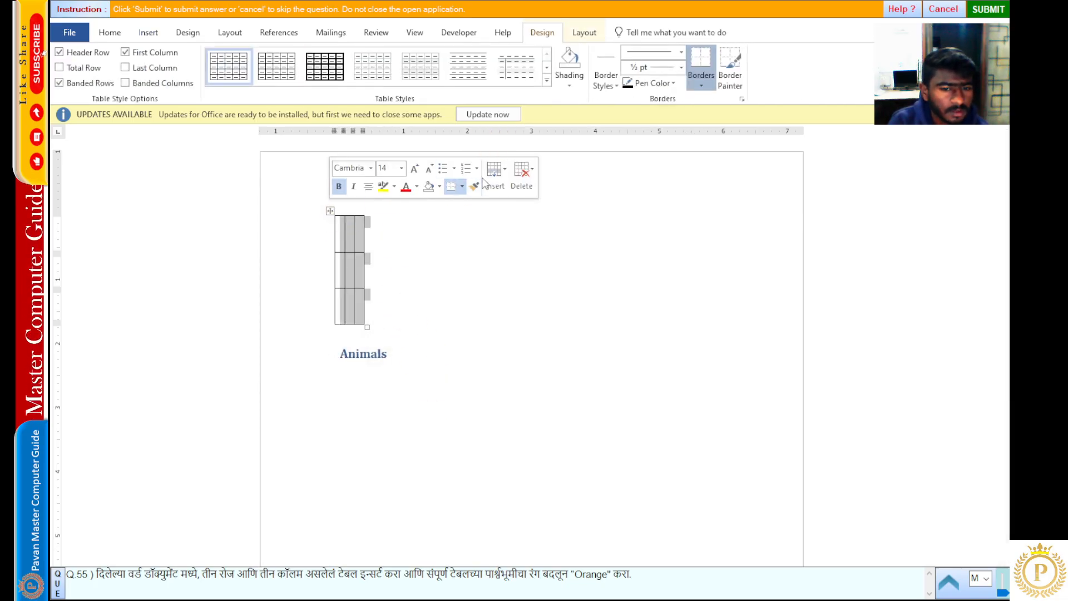
pyautogui.click(439, 187)
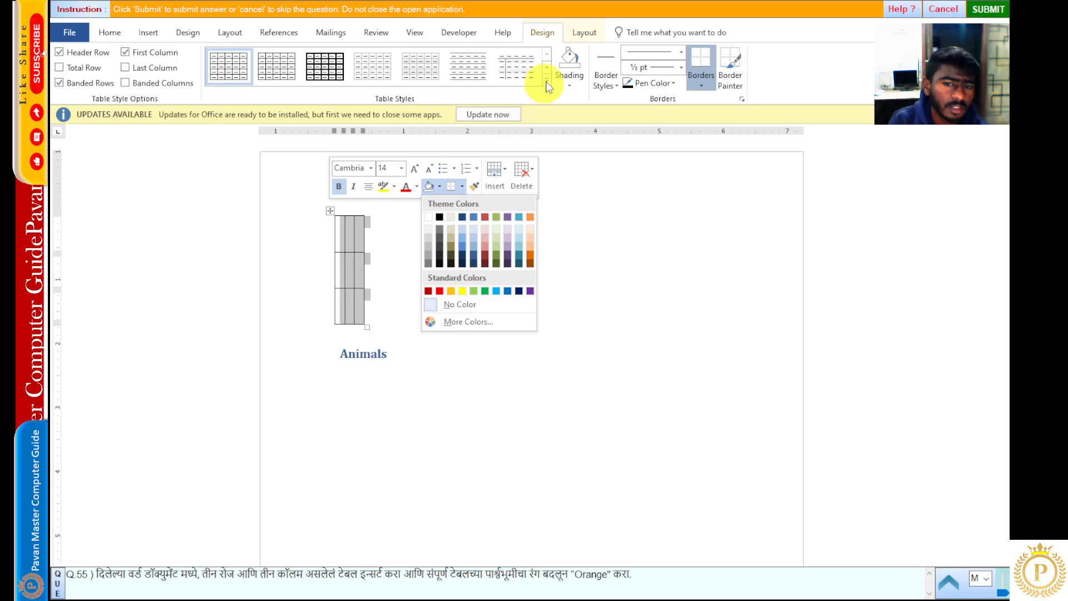
pyautogui.click(451, 291)
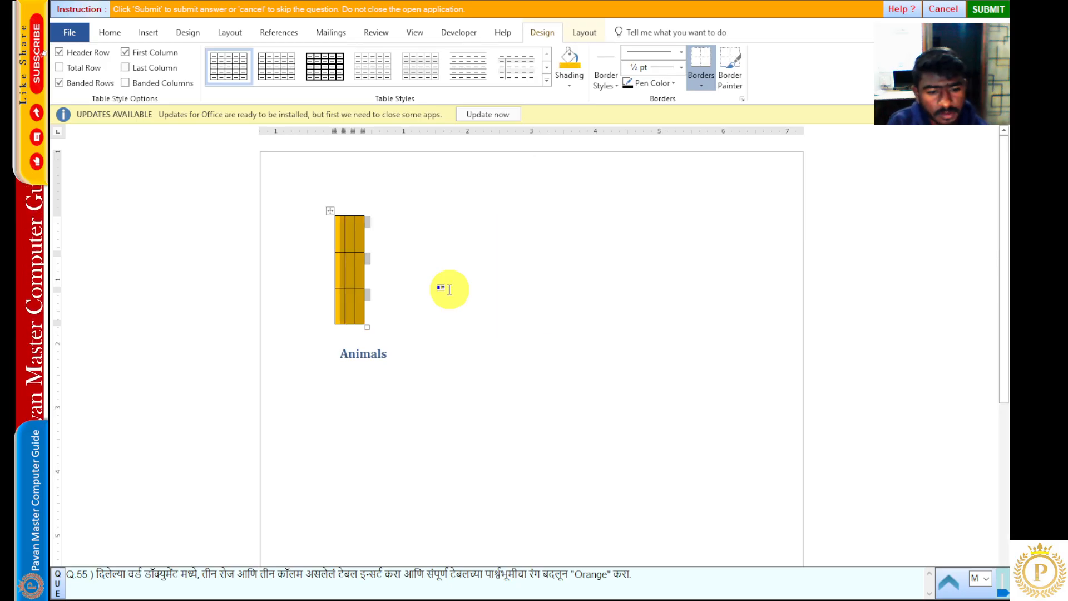
pyautogui.click(450, 289)
# Step: Submit the answer to question 55 and start the question 56 exercise
pyautogui.click(979, 13)
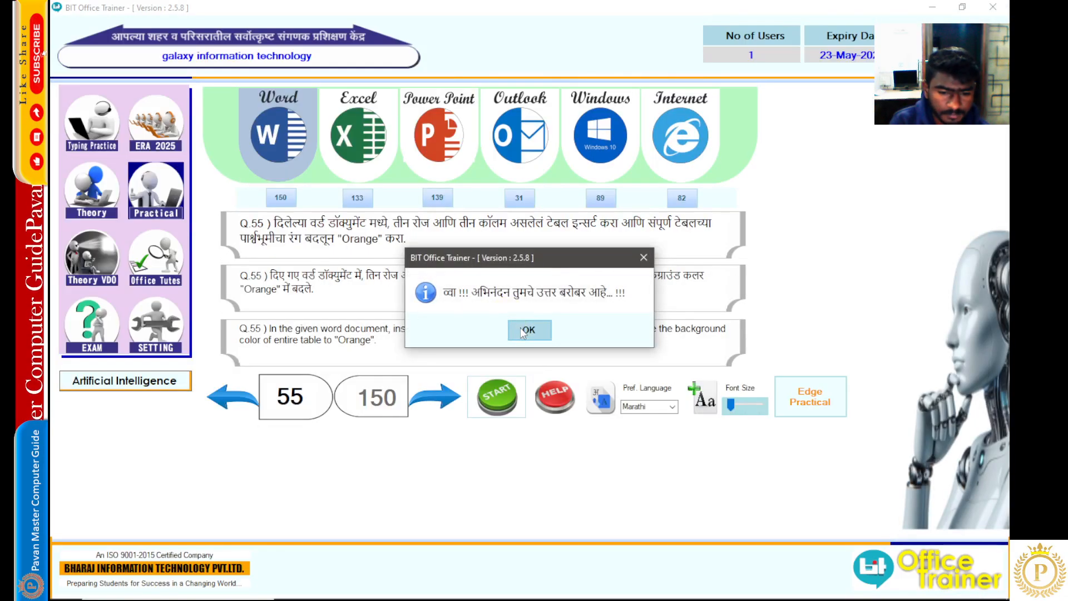
pyautogui.click(525, 327)
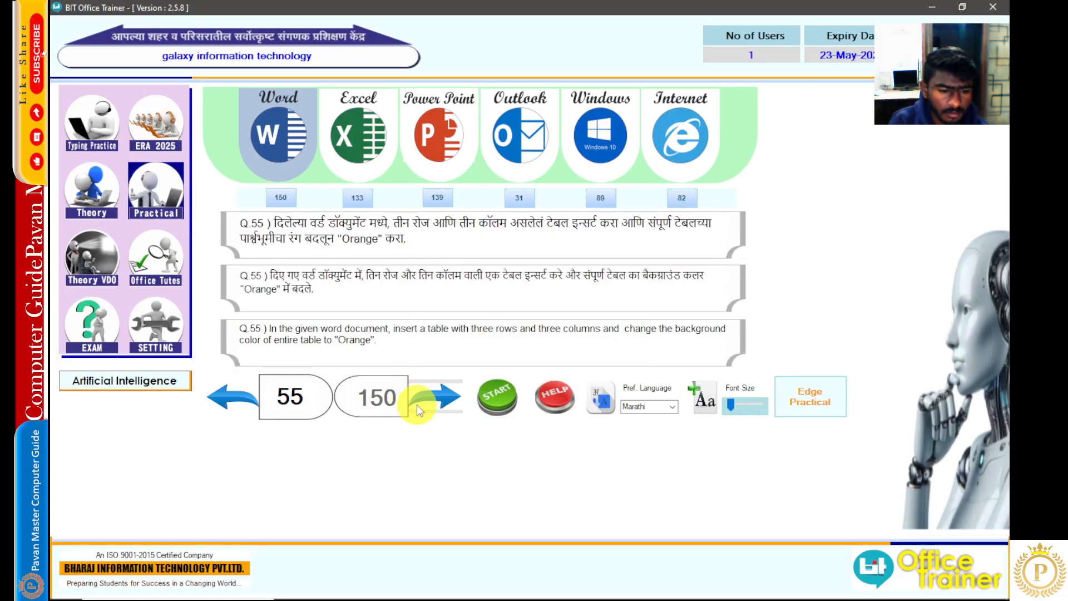
pyautogui.click(416, 401)
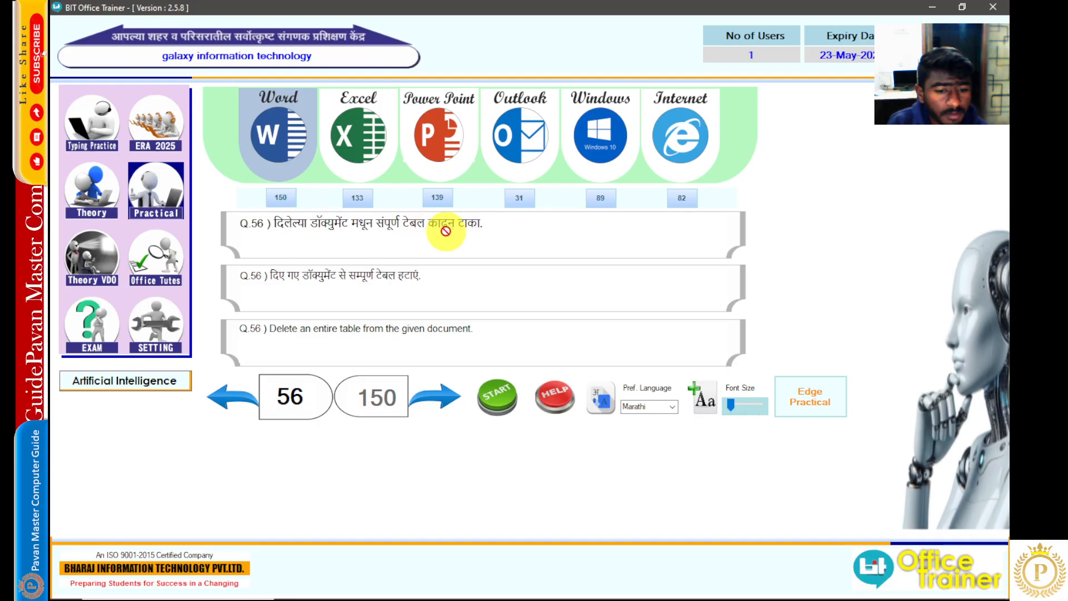
pyautogui.click(509, 400)
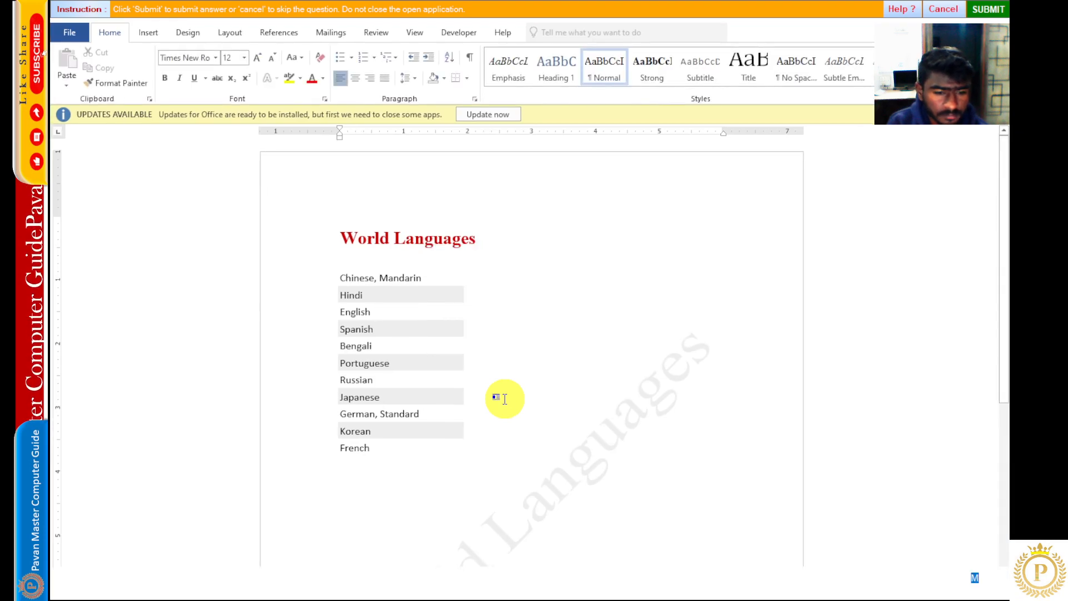
pyautogui.click(403, 267)
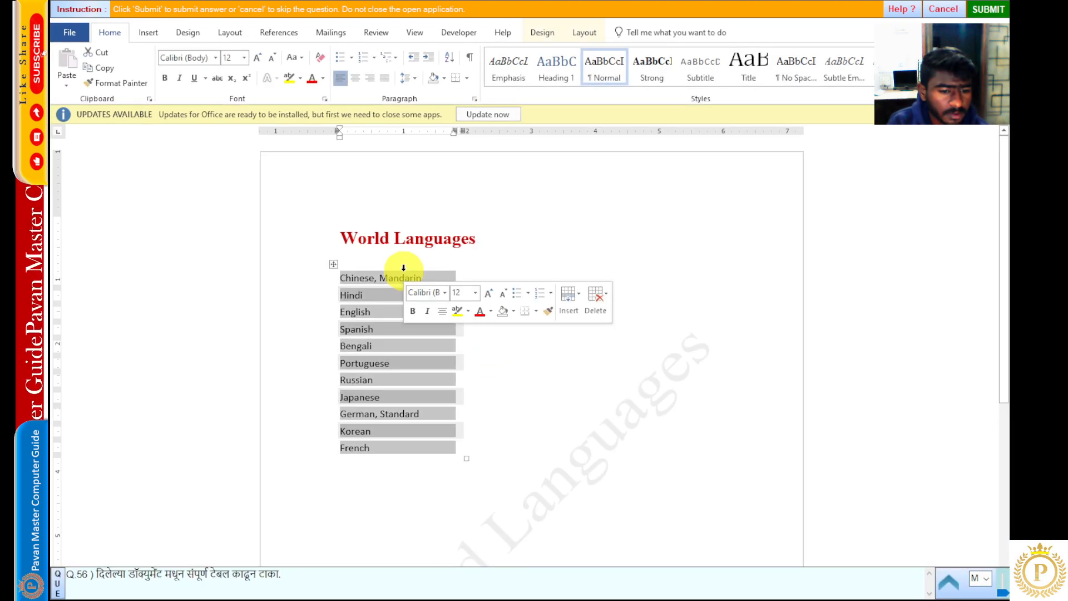
pyautogui.click(596, 300)
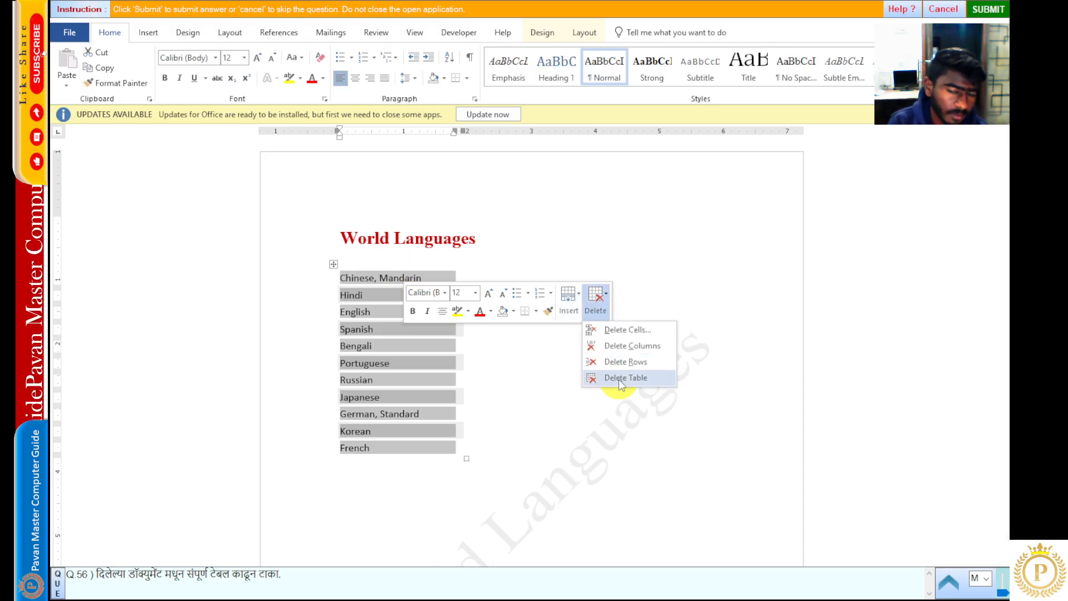
pyautogui.click(584, 32)
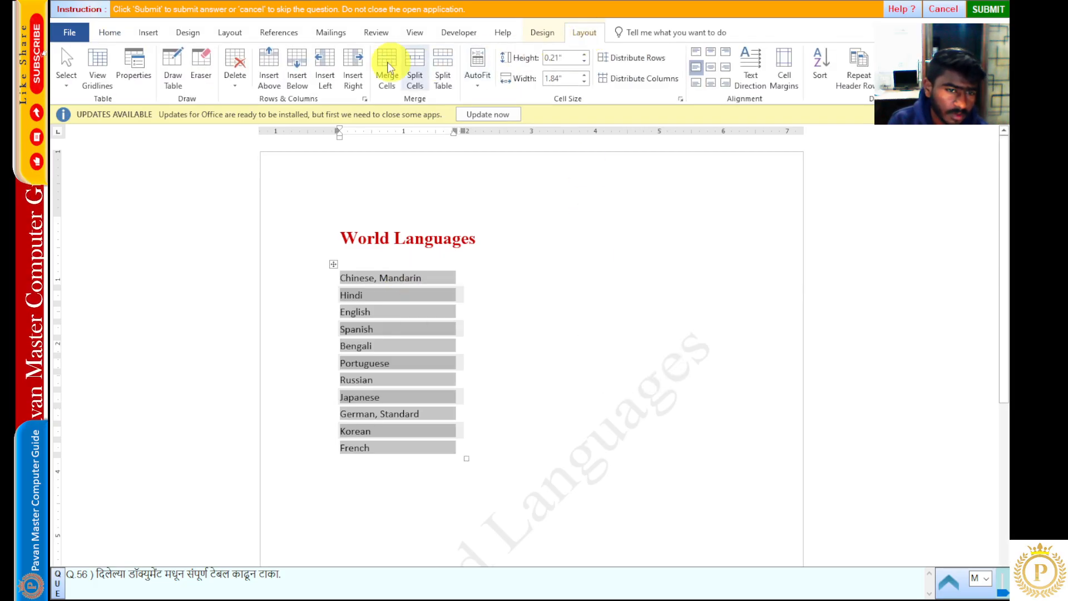
pyautogui.click(234, 78)
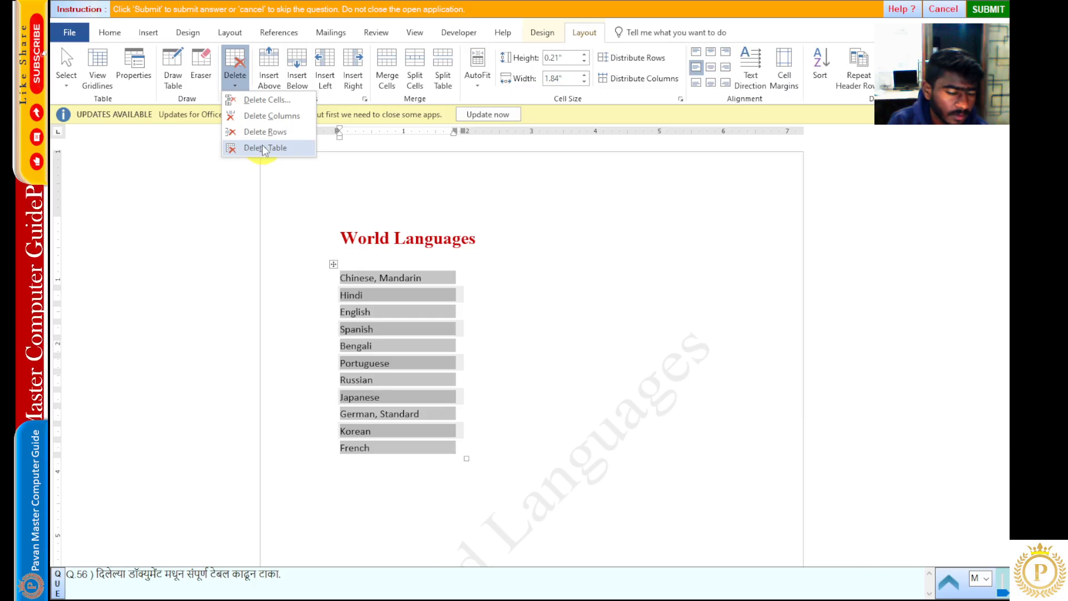
pyautogui.click(406, 300)
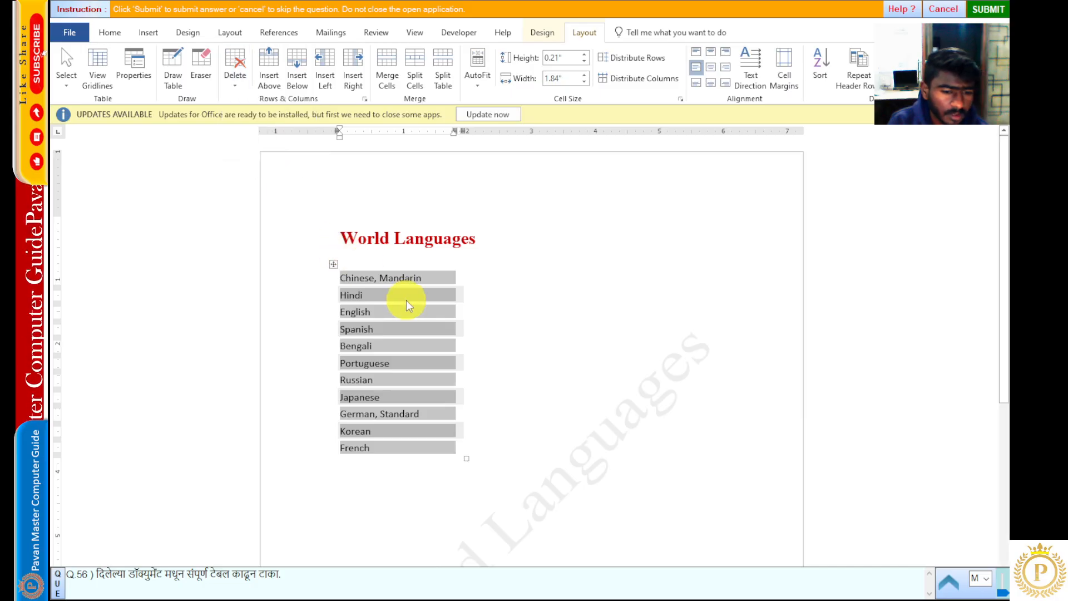
# Step: Select the whole table of languages under the World Languages heading and delete it
pyautogui.click(335, 262)
pyautogui.click(524, 220)
pyautogui.click(553, 306)
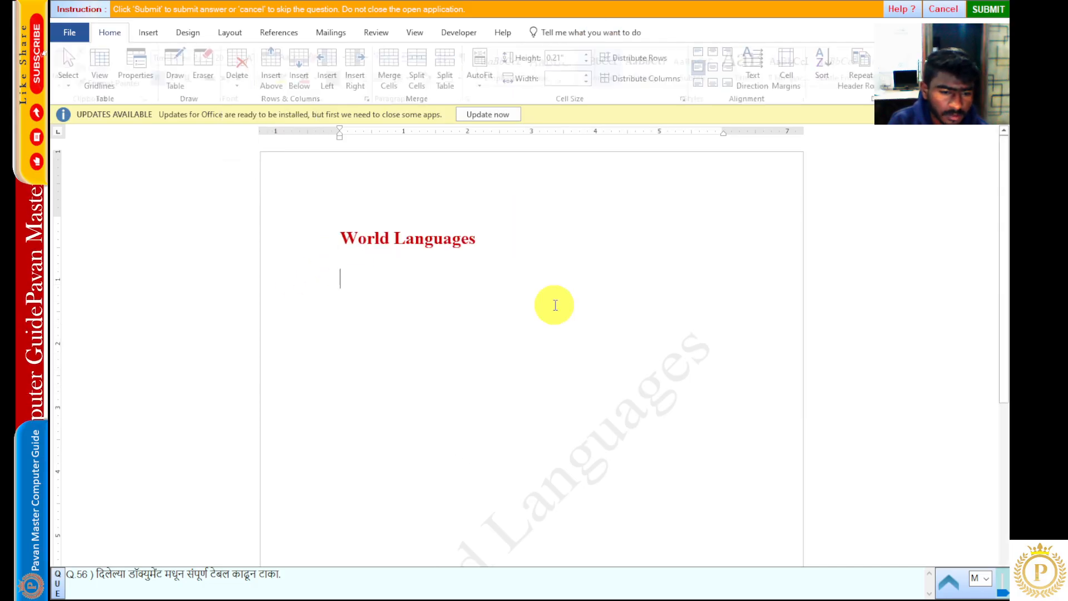
# Step: Submit the answer to question 56 and start the question 57 exercise
pyautogui.click(989, 9)
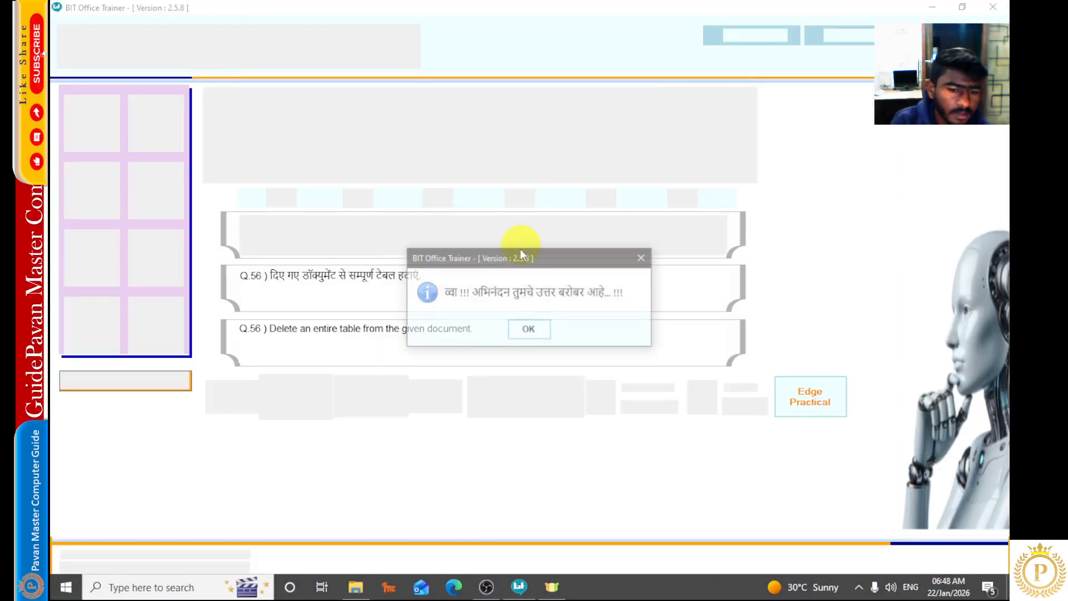
pyautogui.click(531, 329)
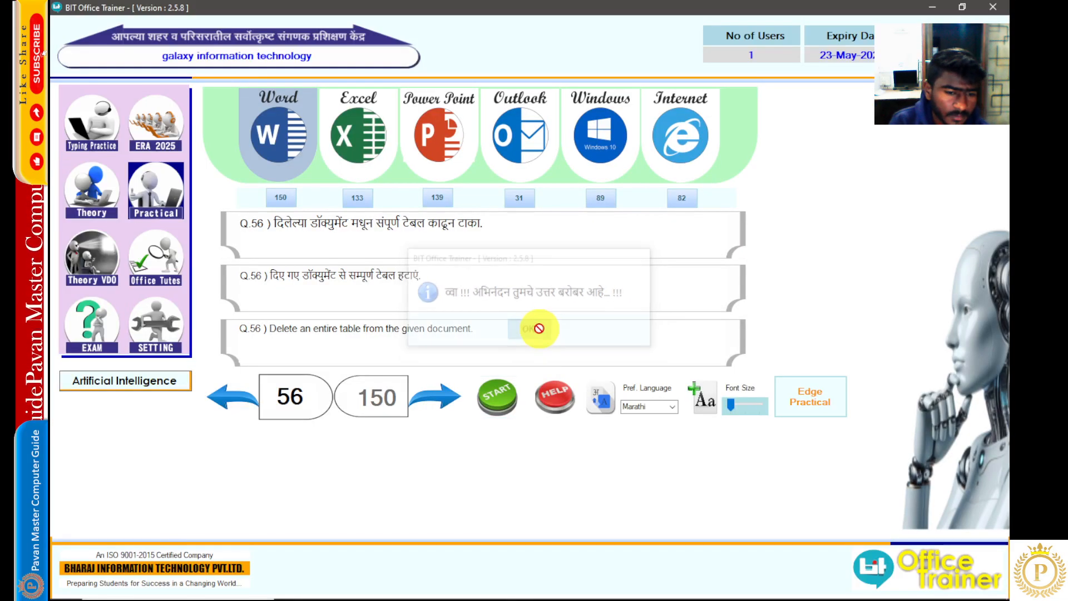
pyautogui.click(443, 399)
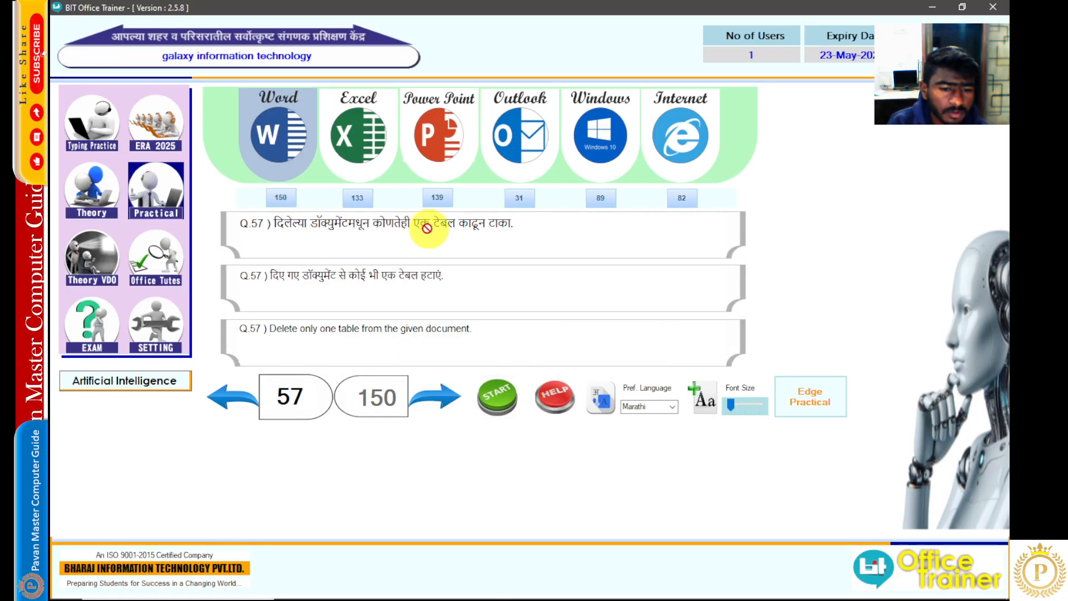
pyautogui.click(491, 399)
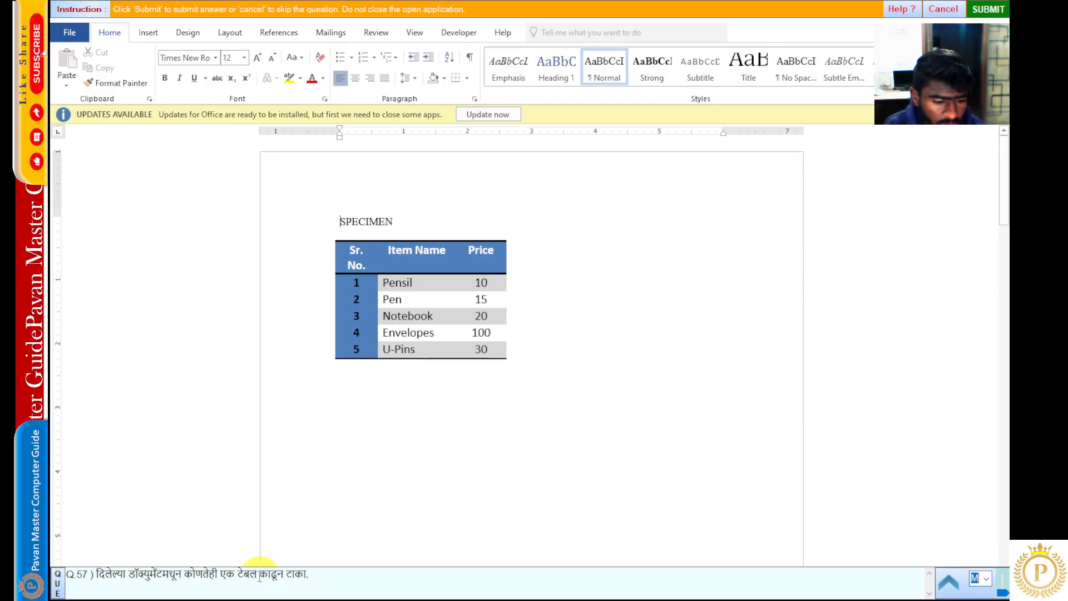
# Step: Select the whole table of items and prices under the SPECIMEN heading and delete it
pyautogui.click(363, 258)
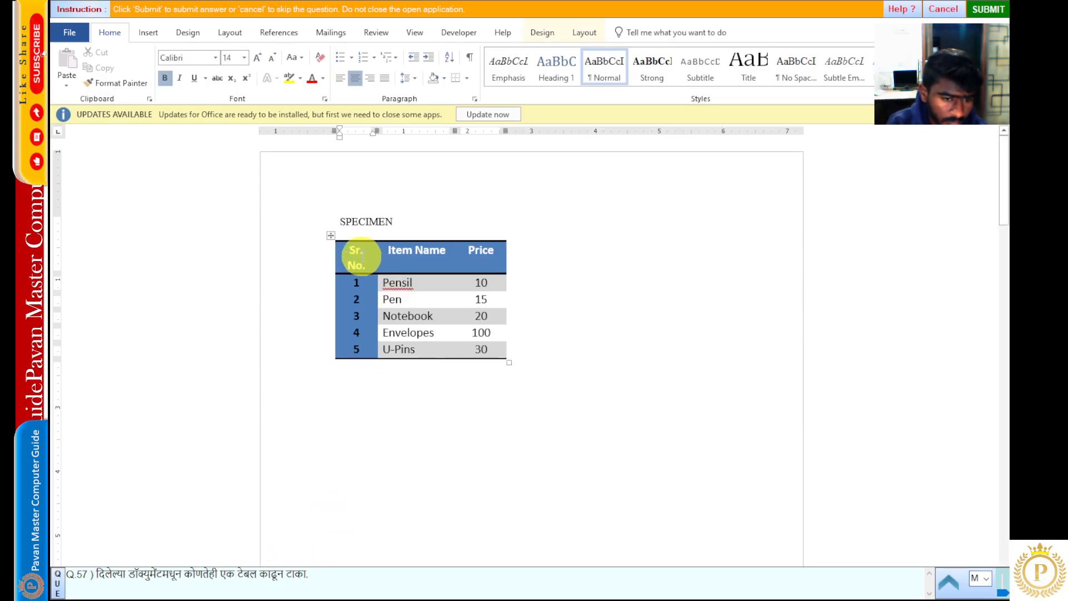
pyautogui.click(332, 238)
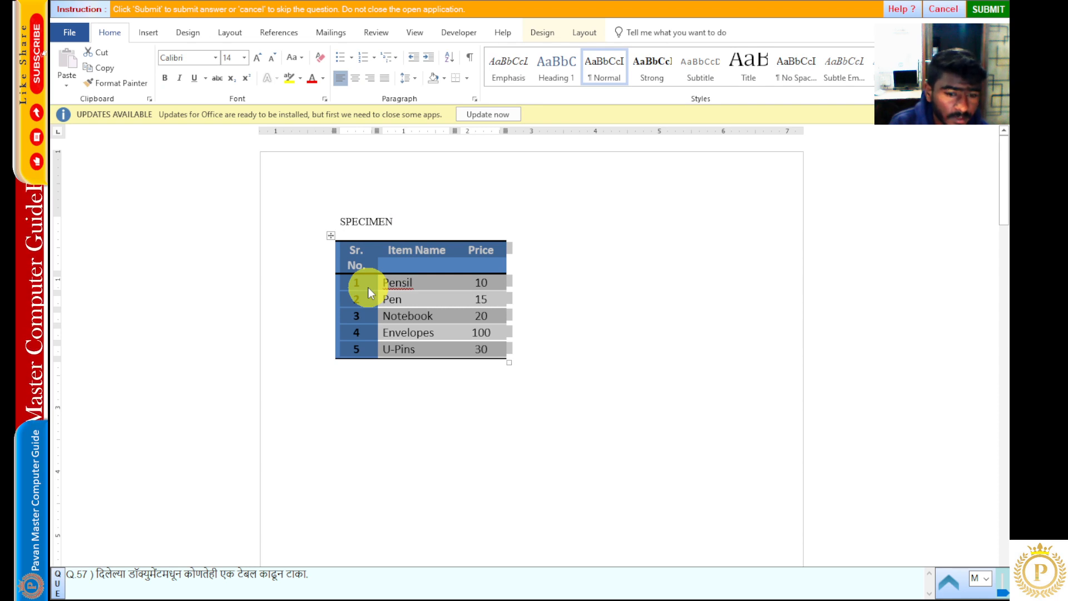
pyautogui.scroll(-10, 368, 294)
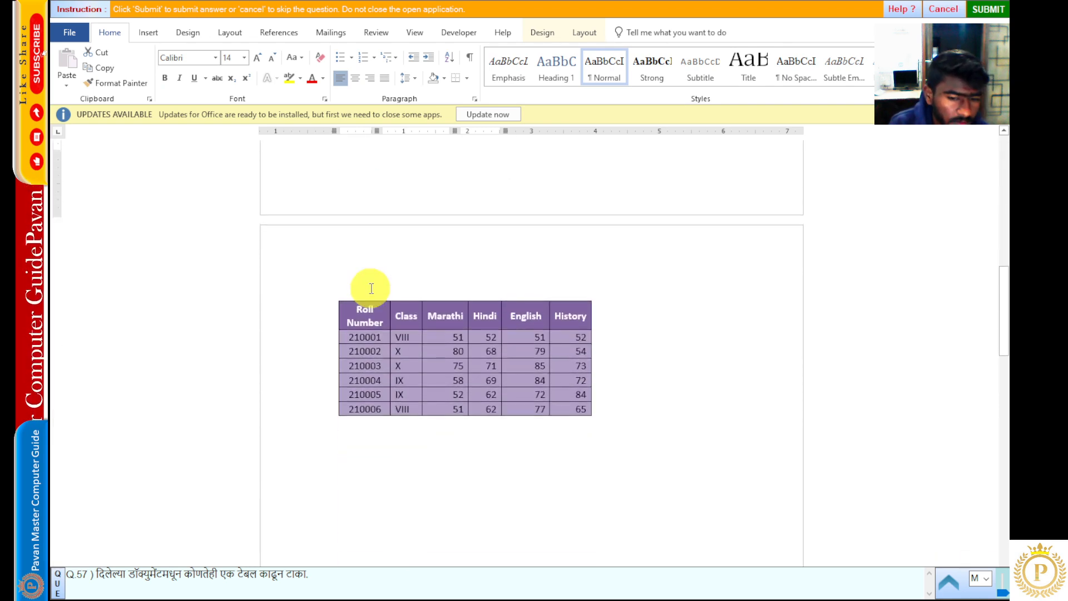
pyautogui.scroll(10, 370, 289)
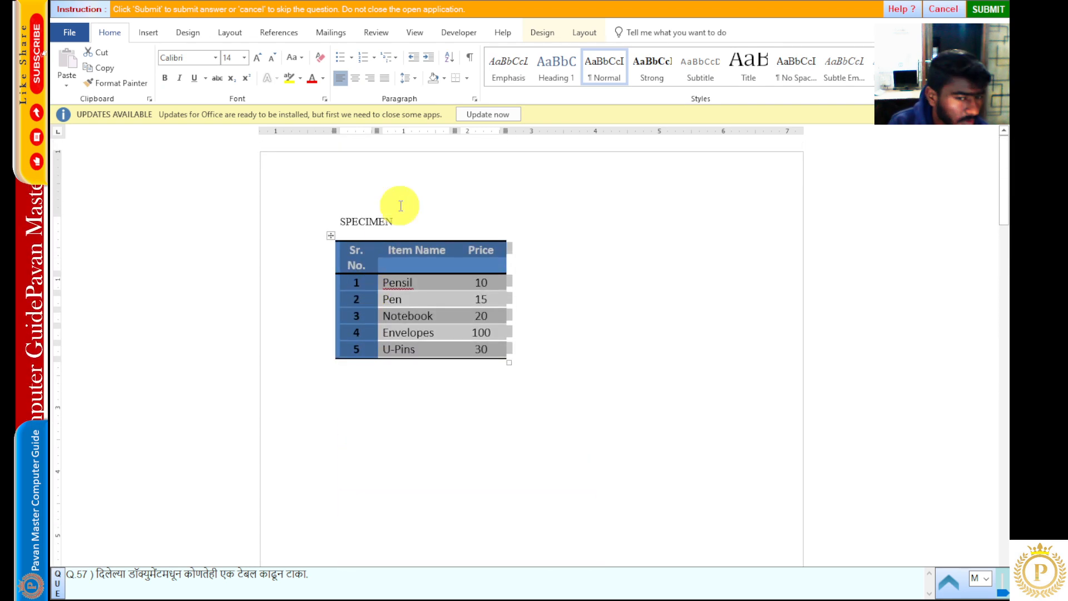
pyautogui.click(584, 32)
pyautogui.click(235, 69)
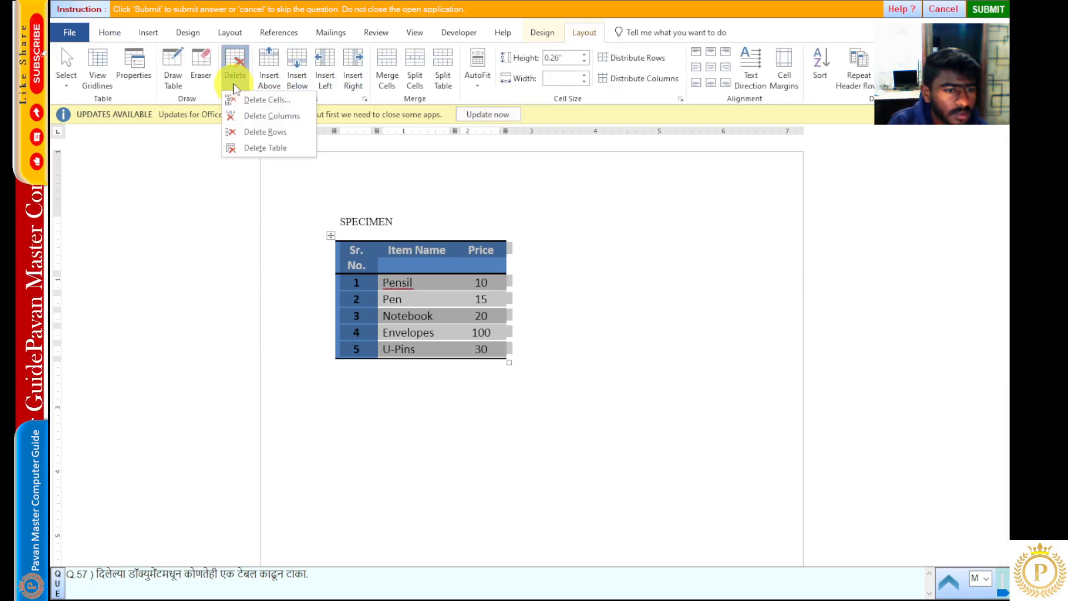
pyautogui.click(252, 148)
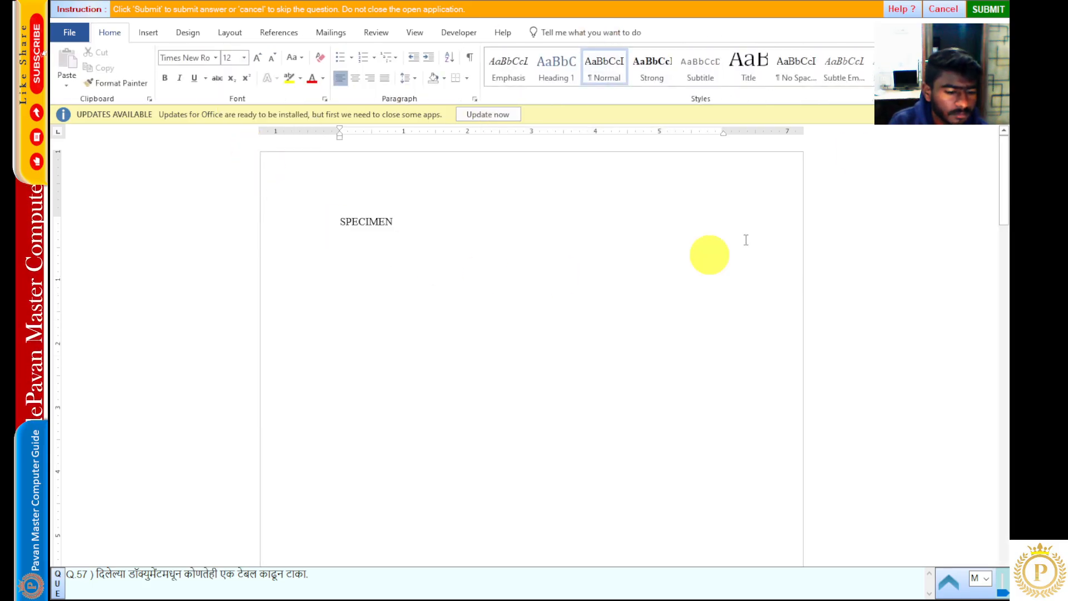
# Step: Submit the answer to question 57 and start the question 58 exercise
pyautogui.click(989, 9)
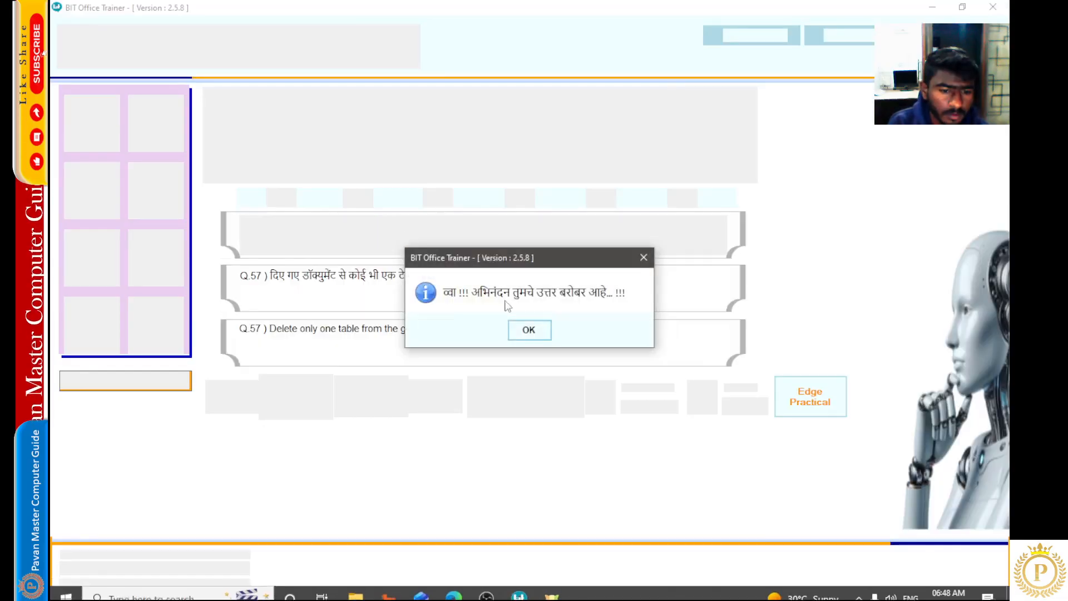
pyautogui.click(532, 328)
pyautogui.click(440, 396)
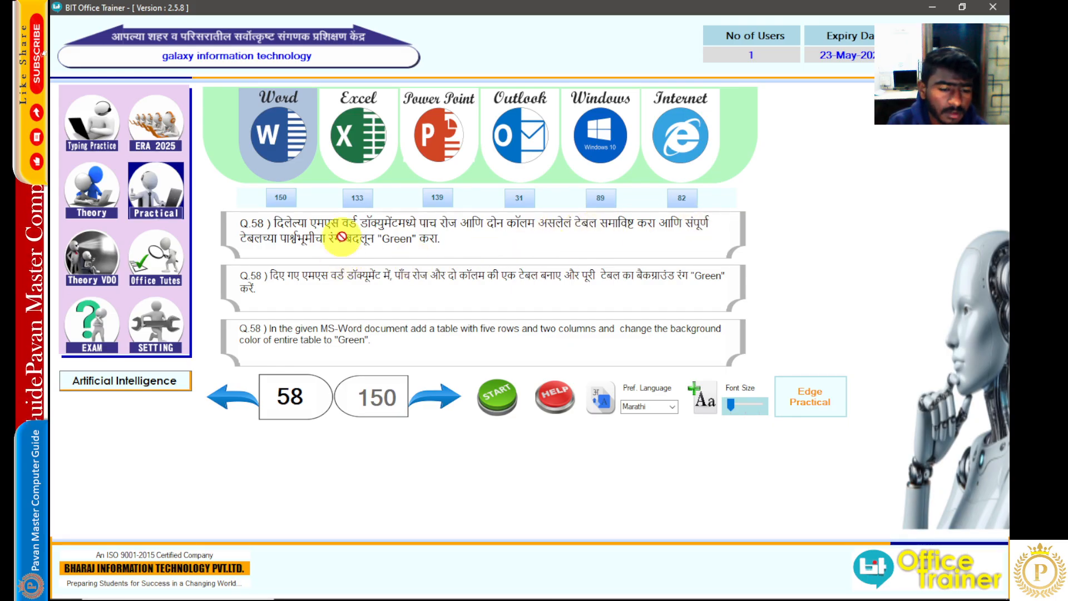
pyautogui.click(504, 393)
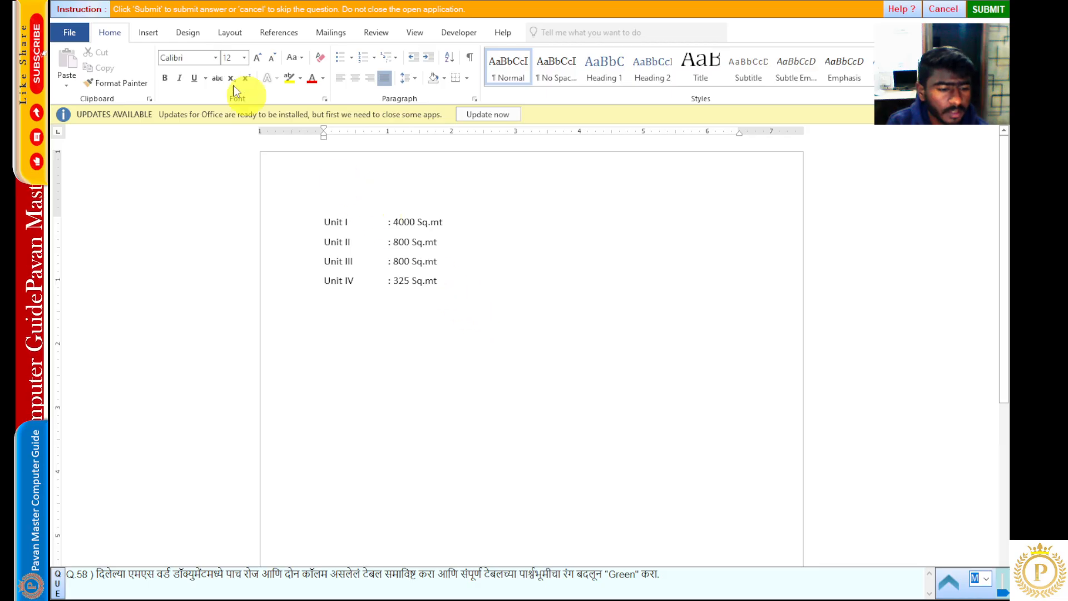
# Step: Insert a table with two columns and five rows above the Unit I line and shade the entire table with the standard color Green
pyautogui.click(152, 34)
pyautogui.click(137, 71)
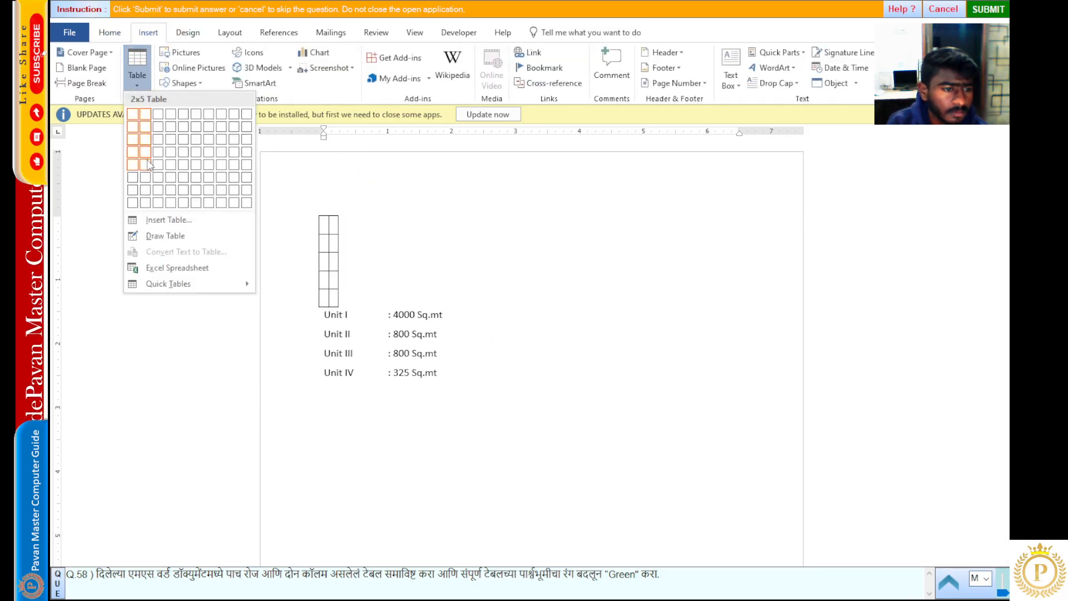
pyautogui.click(146, 165)
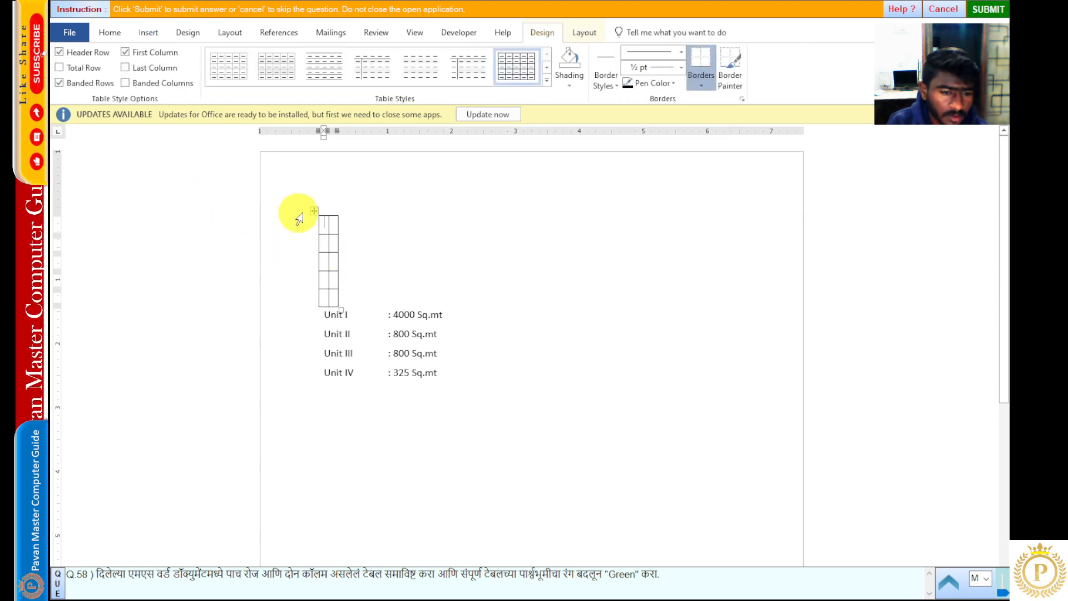
pyautogui.click(314, 213)
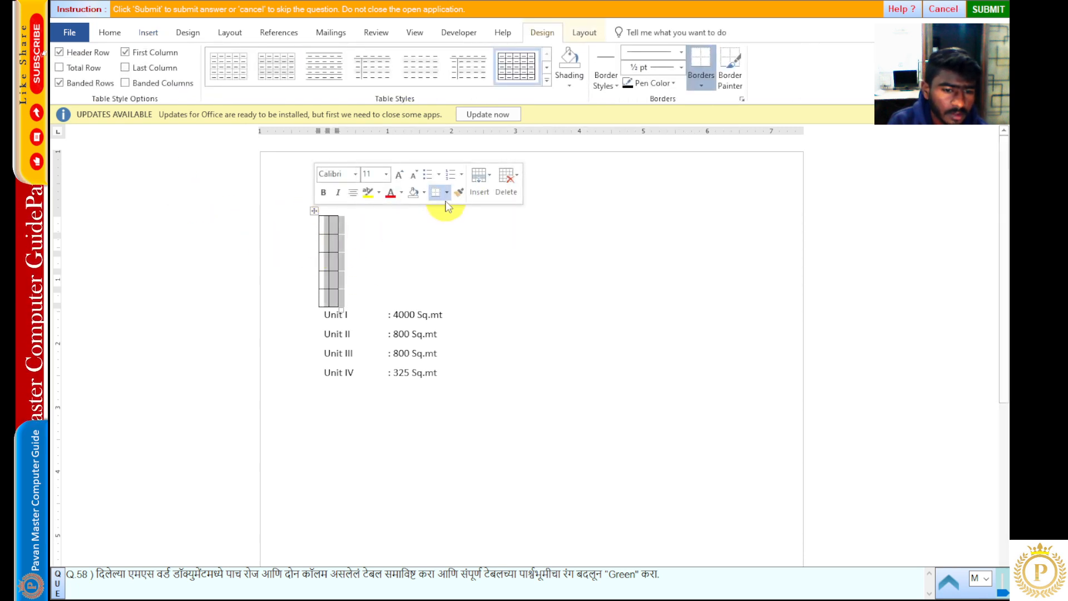
pyautogui.click(426, 195)
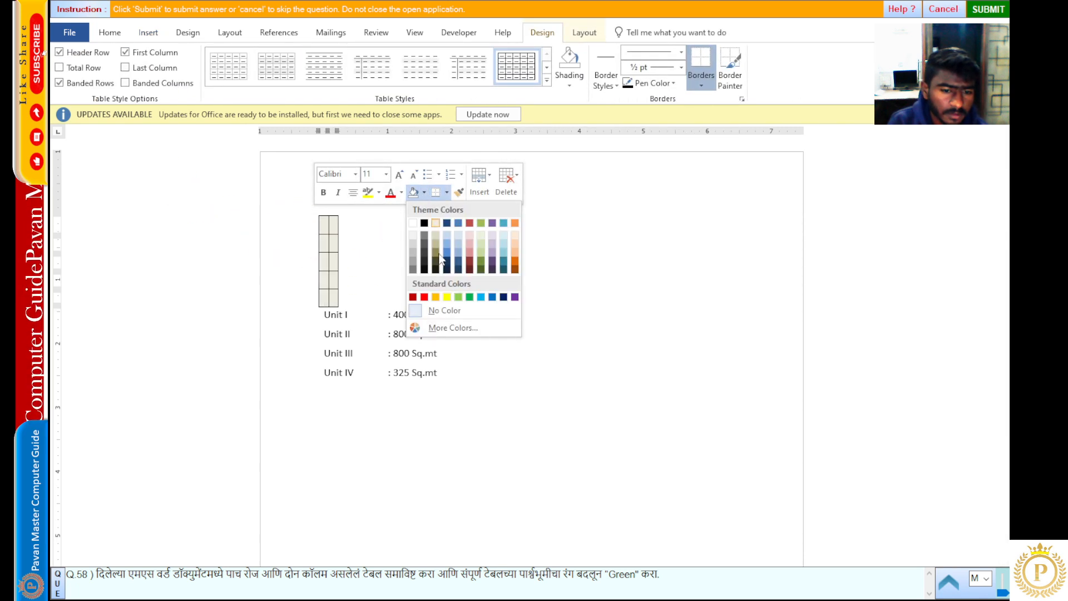
pyautogui.click(470, 295)
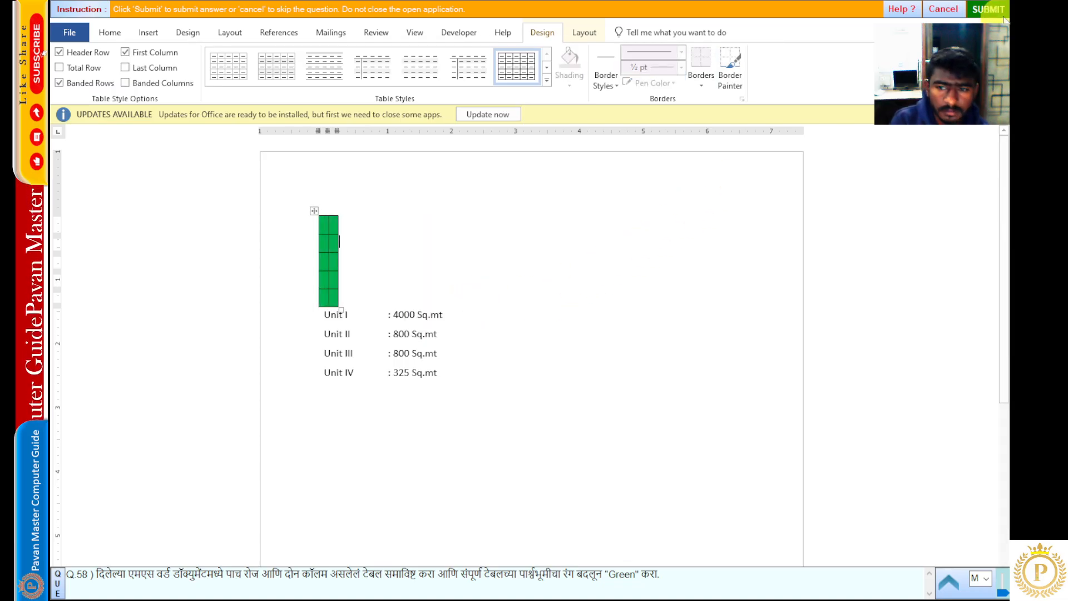
# Step: Submit the answer to question 58 and start the question 59 exercise
pyautogui.click(989, 9)
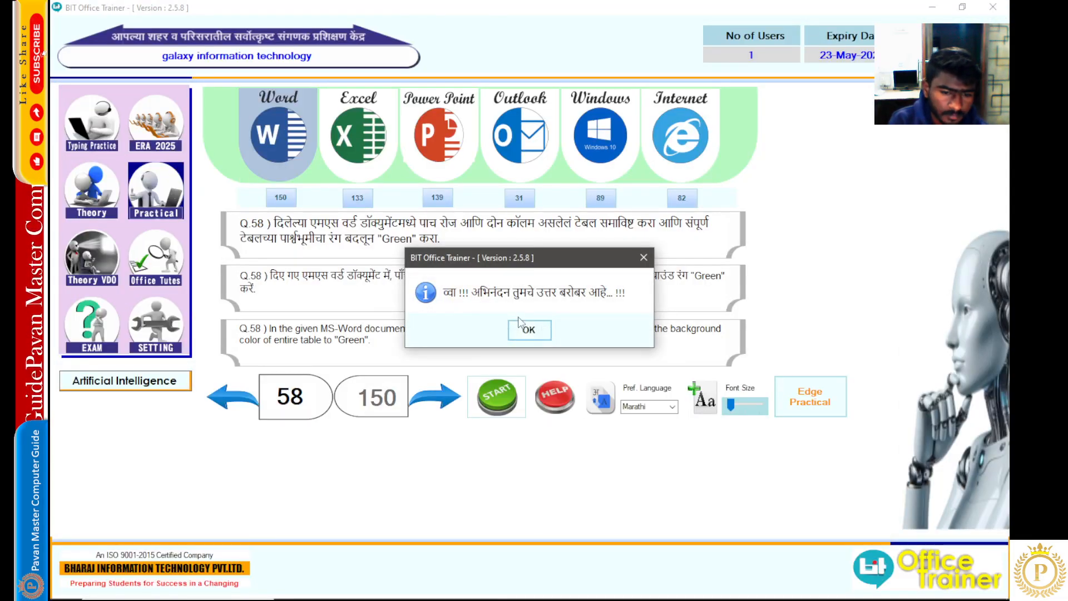
pyautogui.click(533, 328)
pyautogui.click(427, 395)
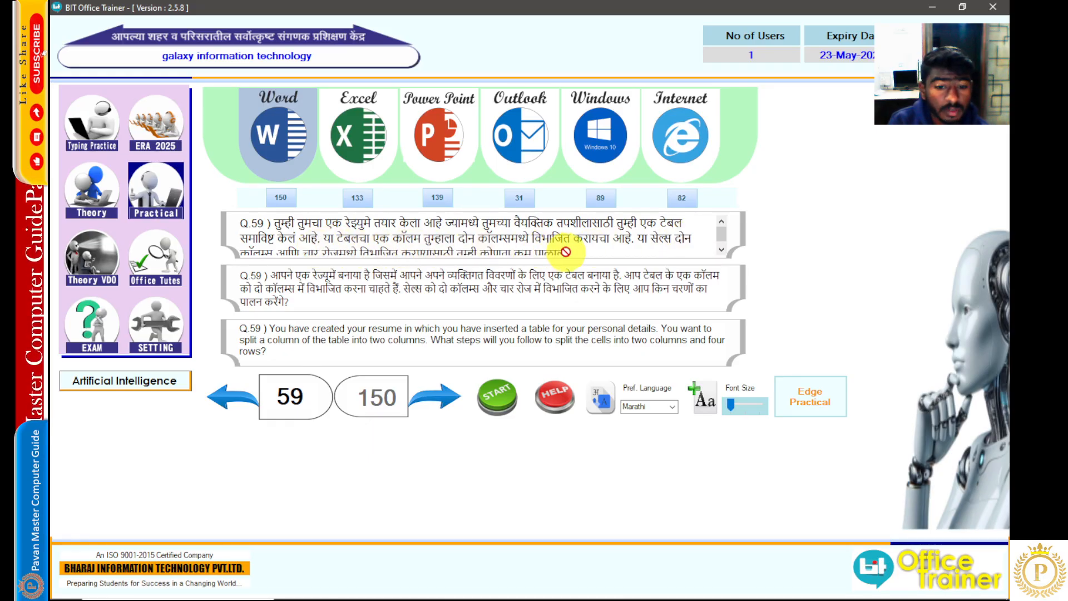
pyautogui.click(490, 395)
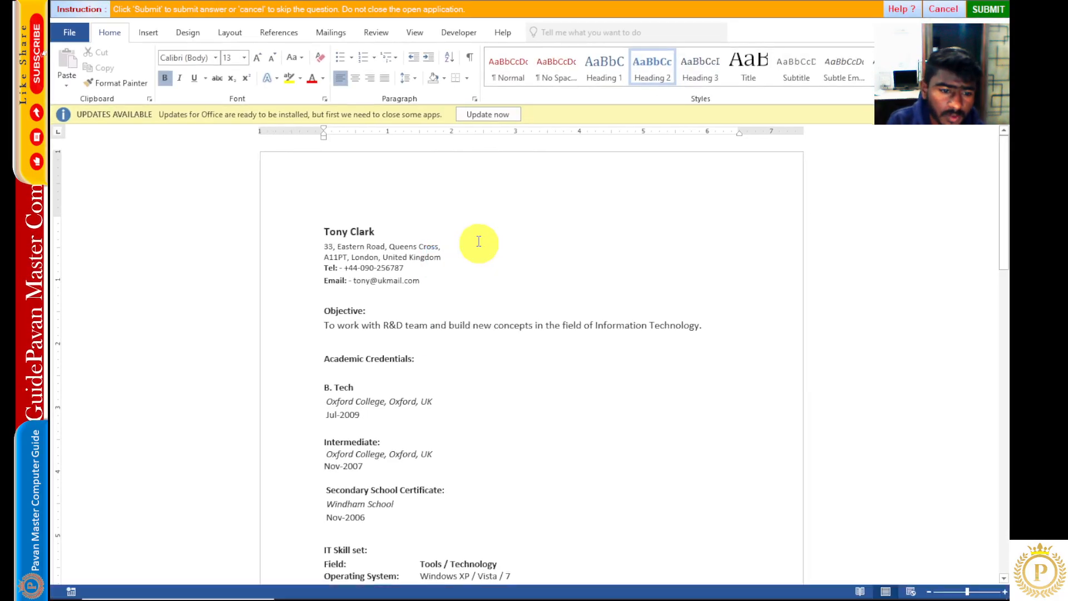
# Step: Split the single table cell under the Personal Details heading into 2 columns and 4 rows
pyautogui.scroll(-10, 440, 207)
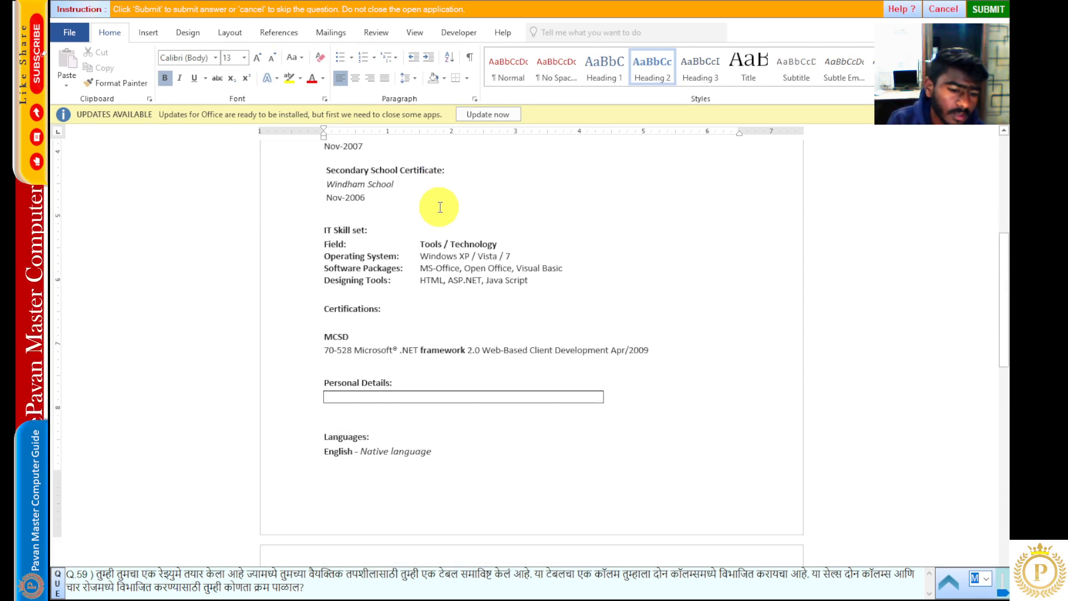
pyautogui.scroll(2, 440, 207)
pyautogui.scroll(-2, 440, 209)
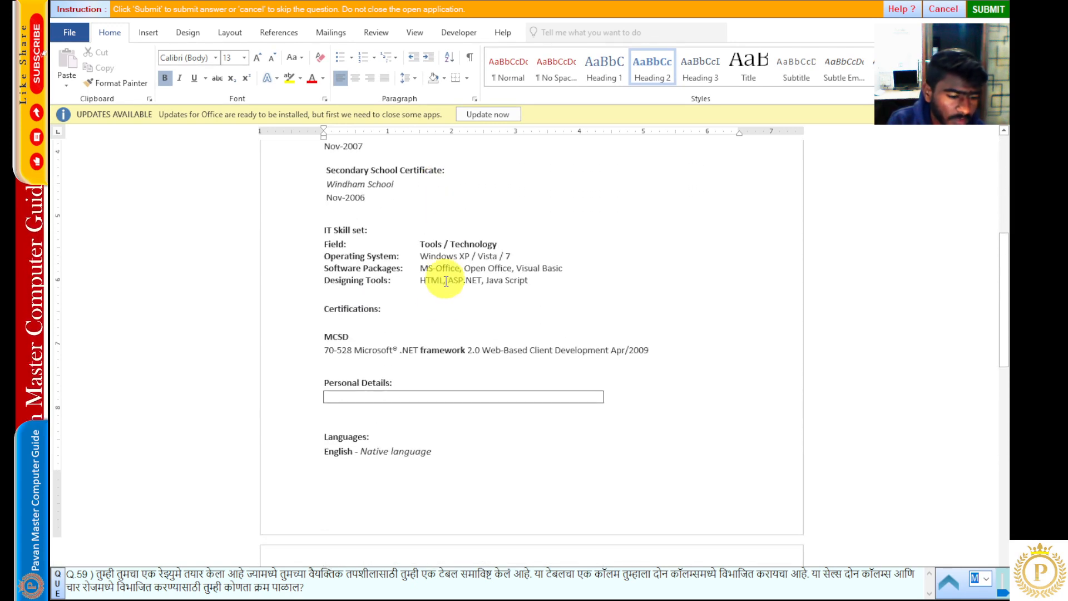
pyautogui.click(354, 399)
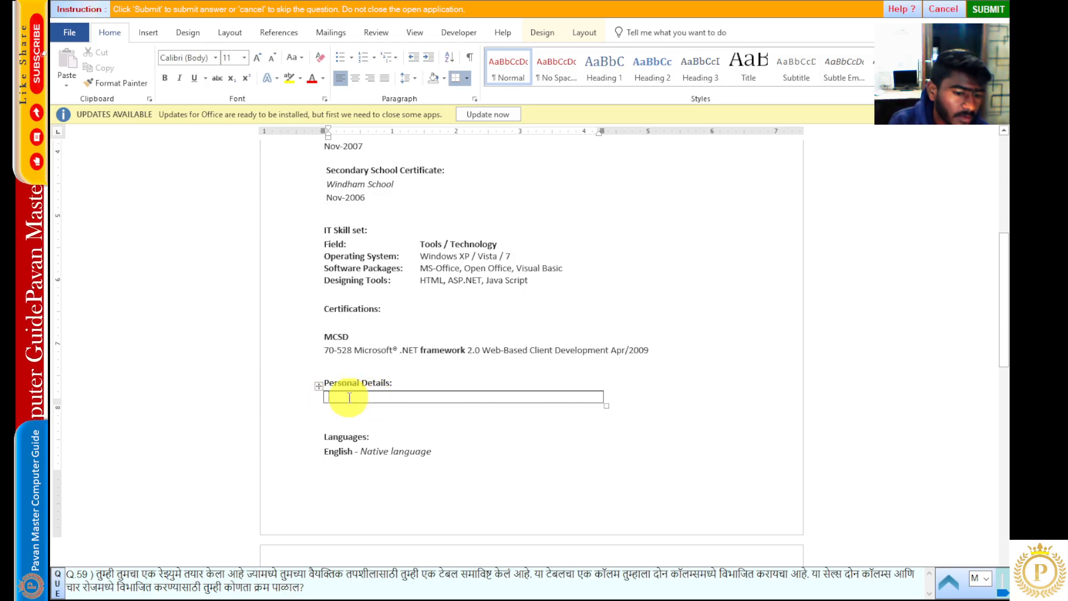
pyautogui.click(584, 34)
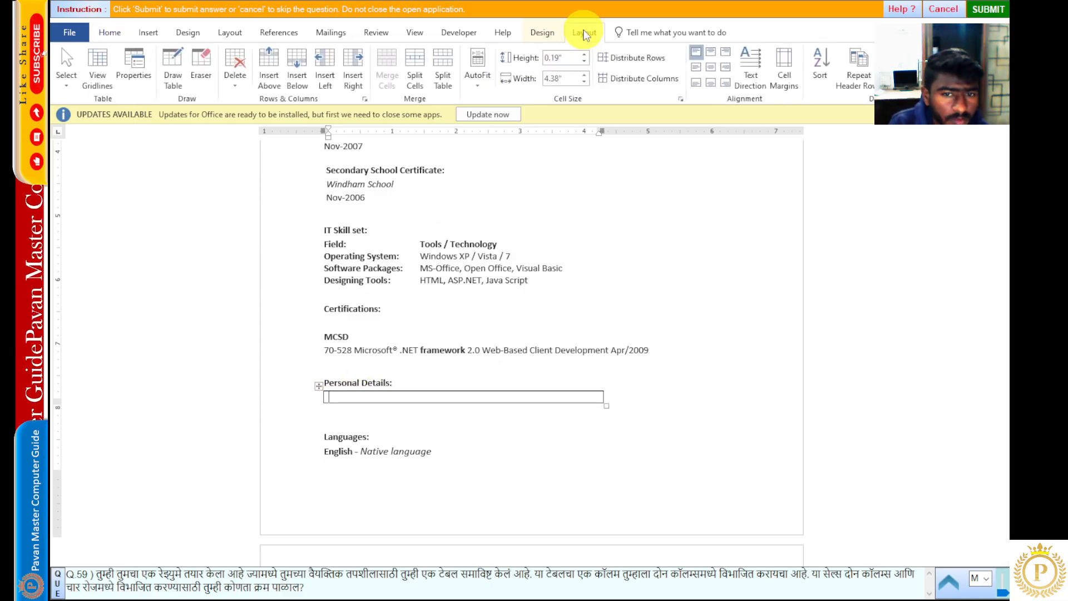
pyautogui.click(416, 61)
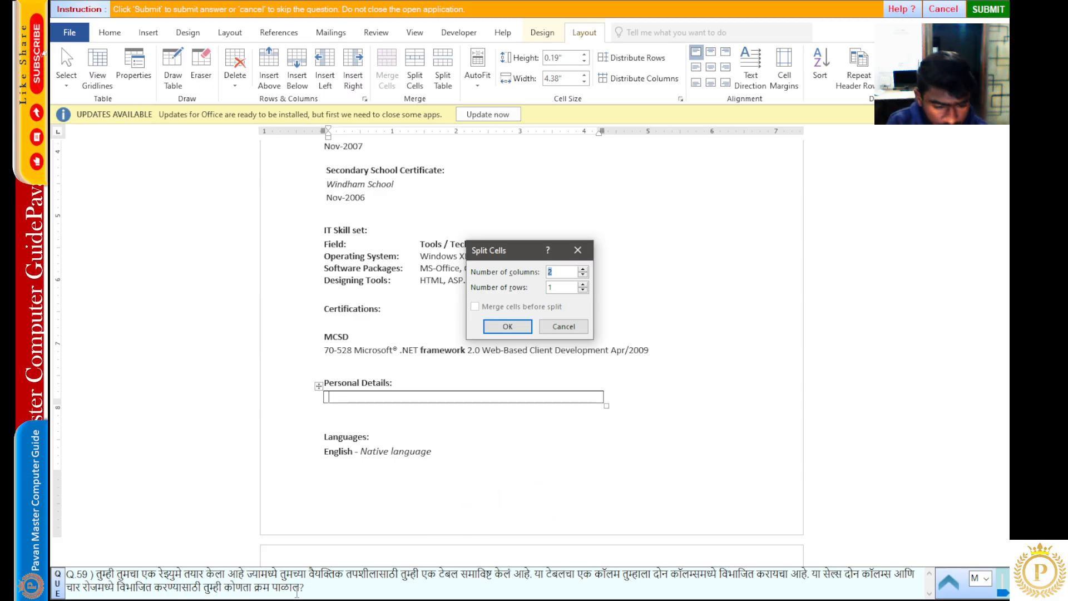
pyautogui.click(822, 573)
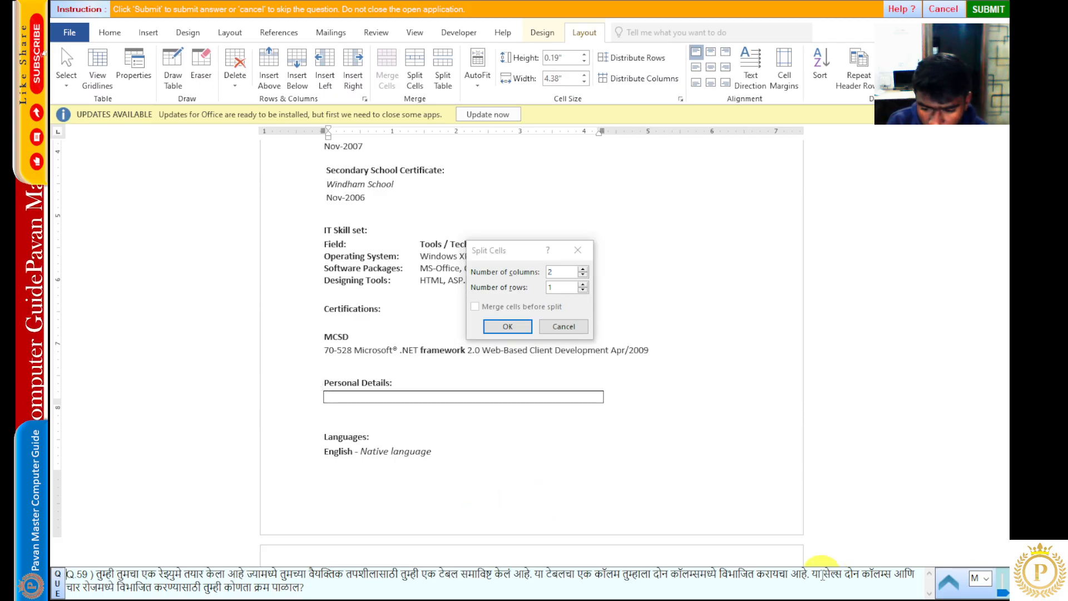
pyautogui.moveTo(814, 573); pyautogui.dragTo(916, 586)
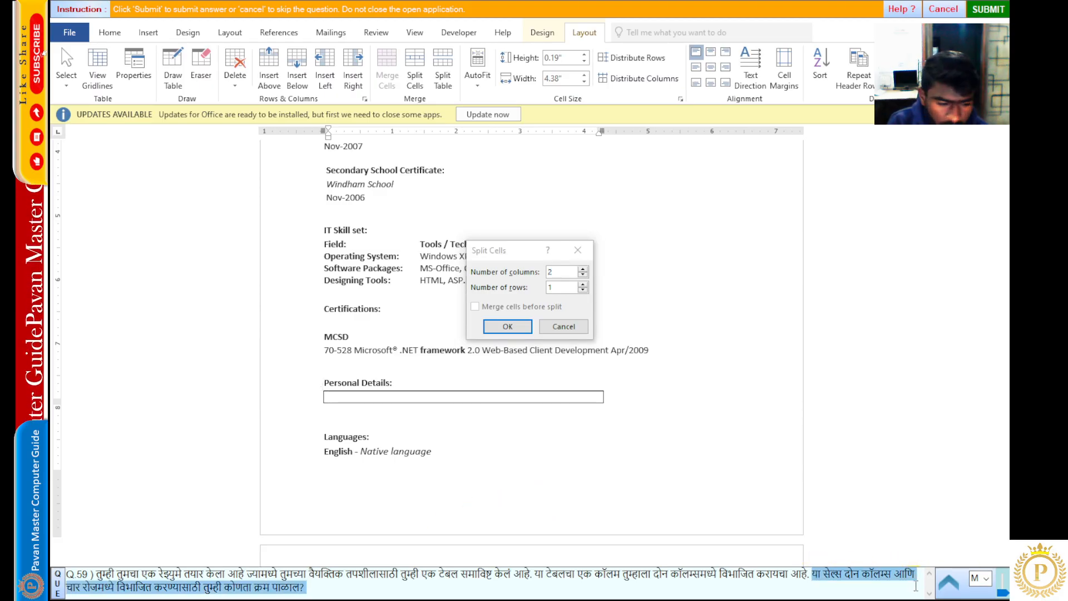
pyautogui.click(584, 285)
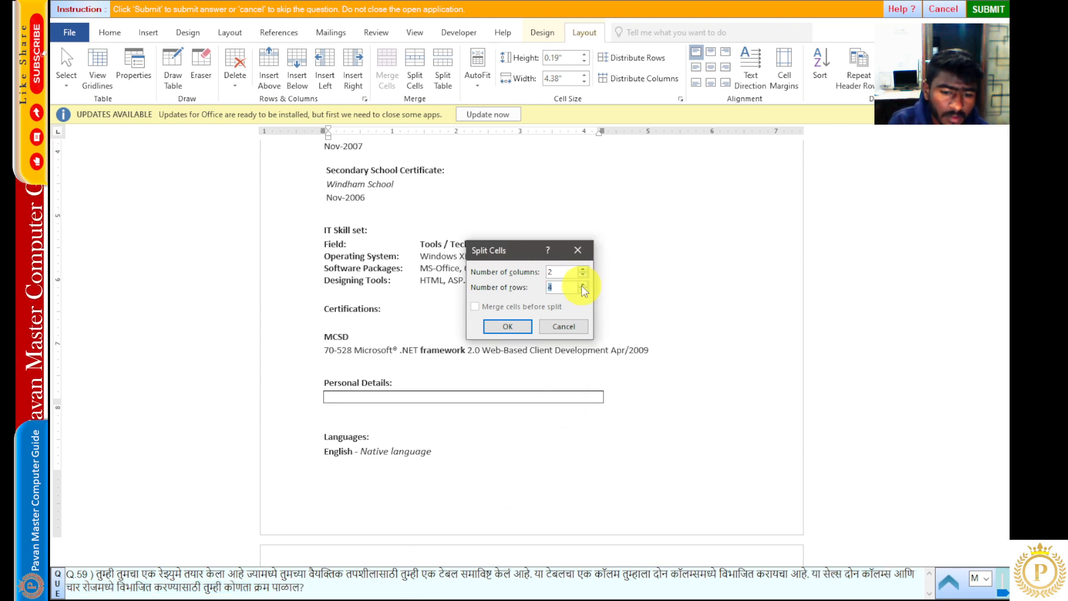
pyautogui.click(507, 327)
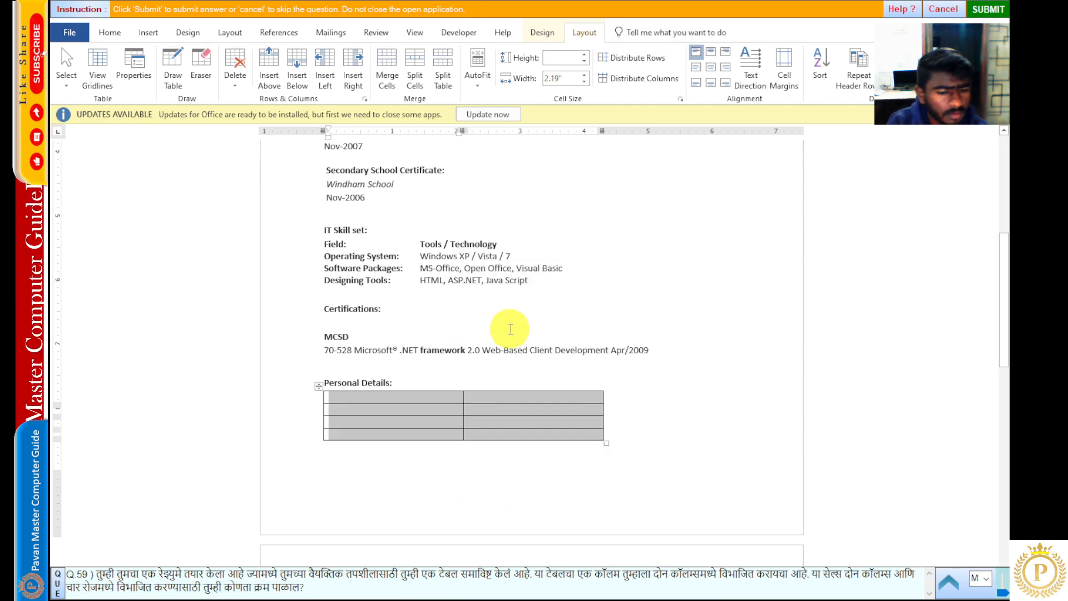
pyautogui.click(382, 405)
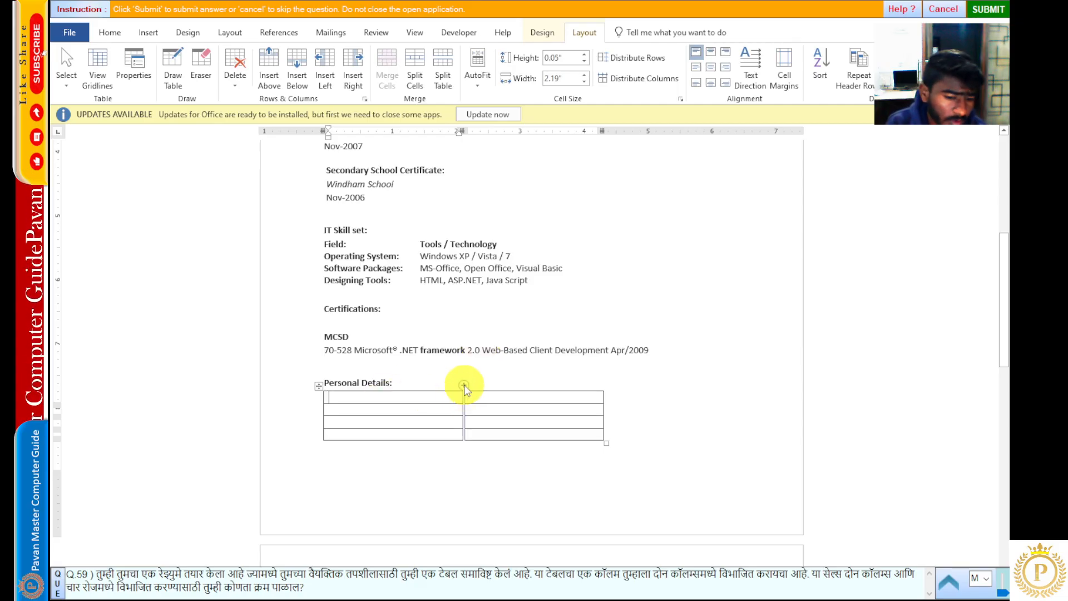
pyautogui.click(646, 248)
# Step: Submit the answer to question 59 and start the question 60 exercise
pyautogui.click(990, 8)
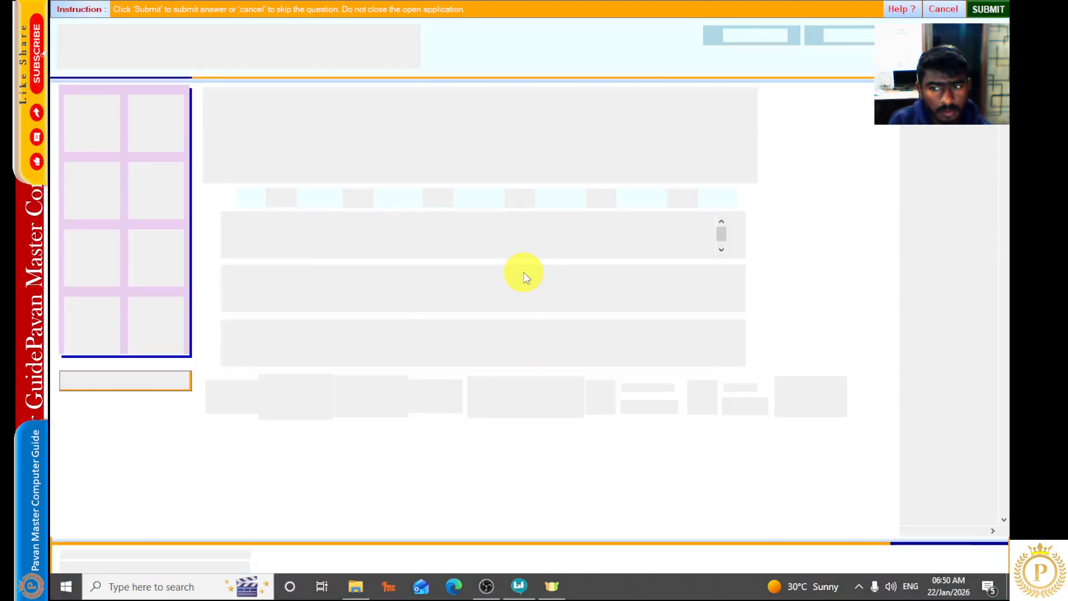
pyautogui.click(527, 326)
pyautogui.click(457, 396)
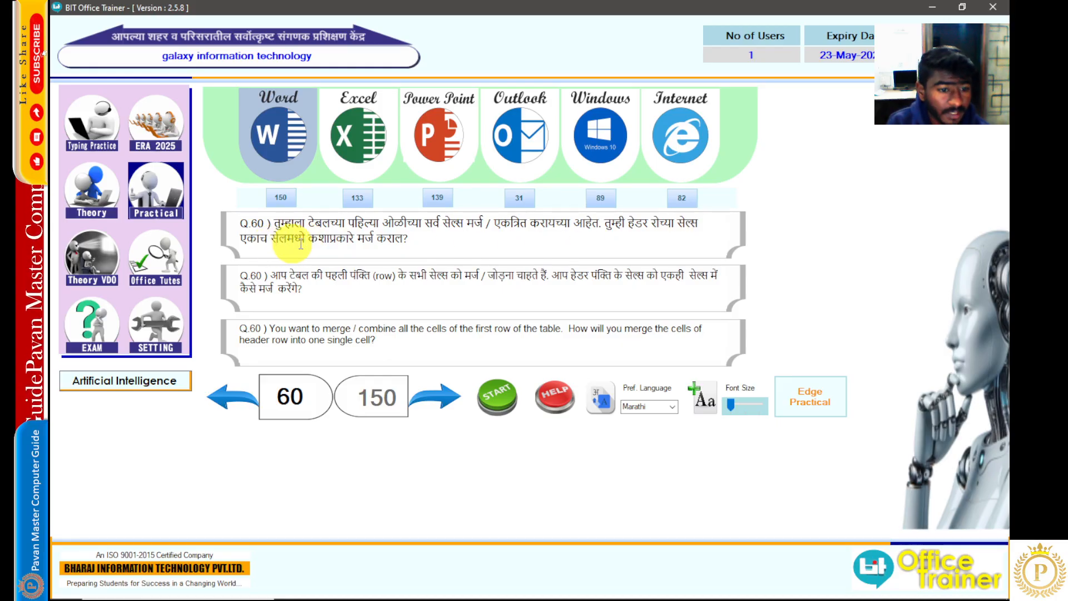
pyautogui.click(509, 409)
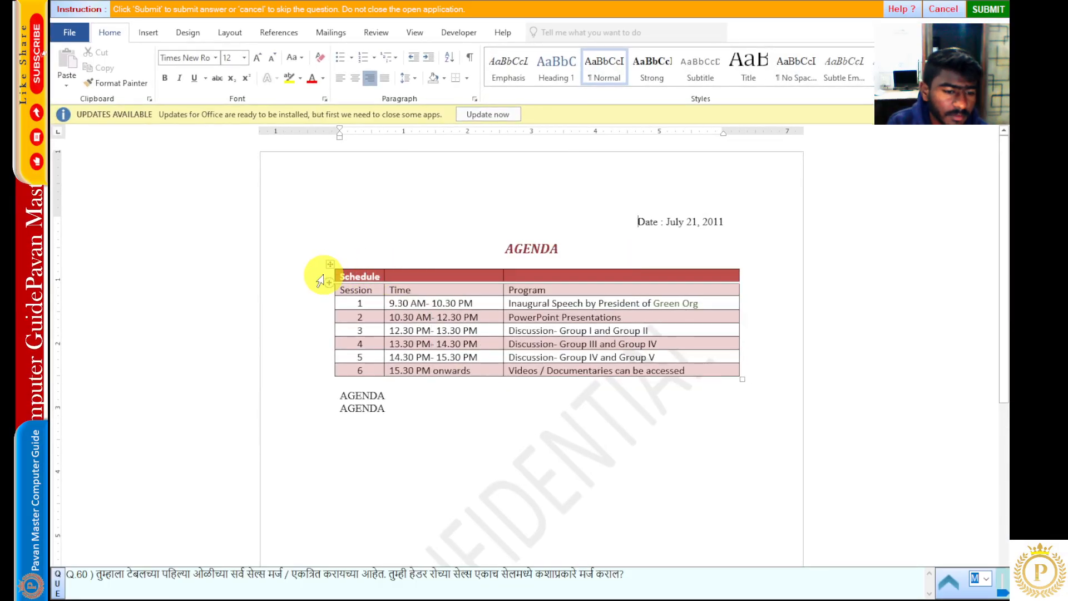
# Step: Merge all cells of the Schedule header row in the AGENDA table into one cell
pyautogui.click(320, 281)
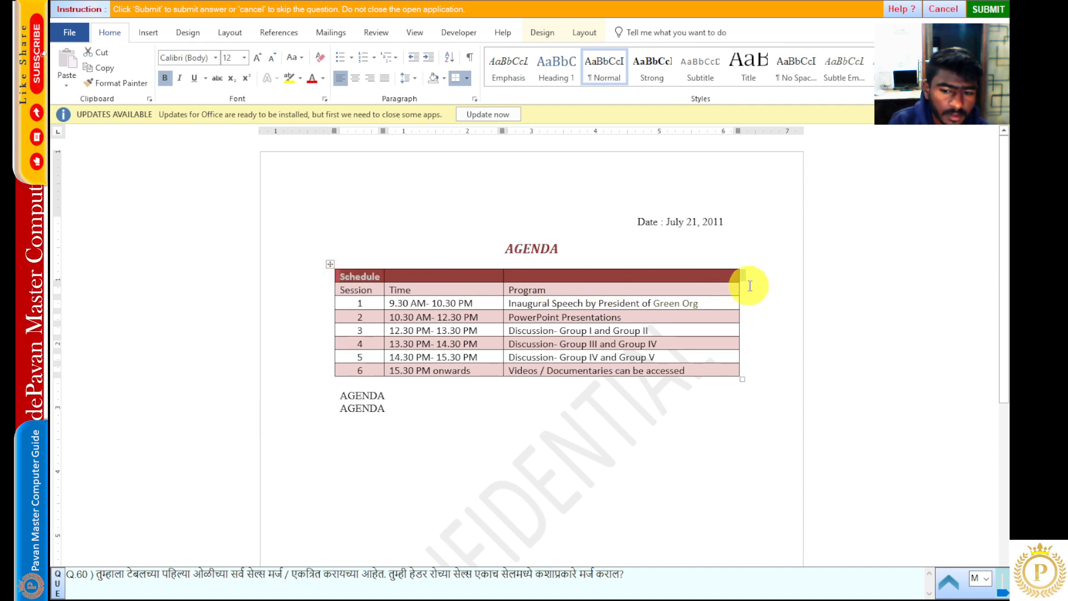
pyautogui.click(586, 34)
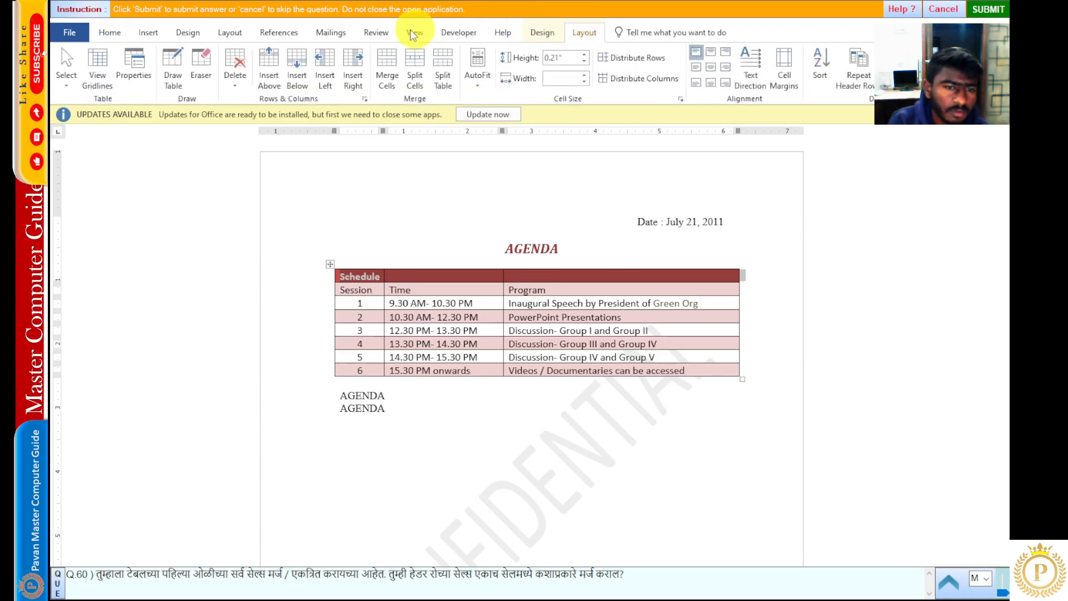
pyautogui.click(387, 67)
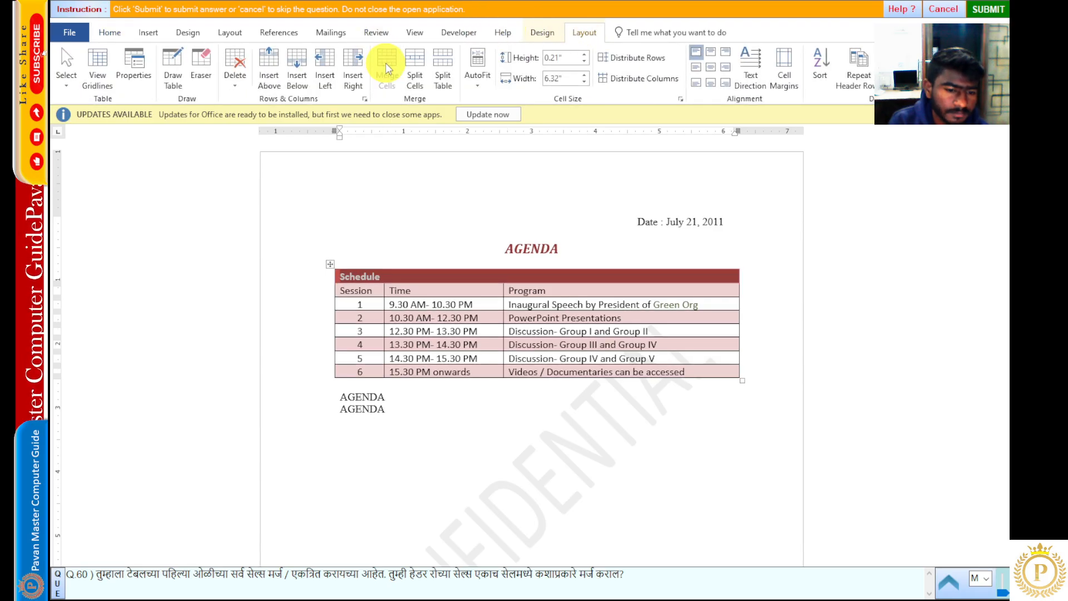
pyautogui.click(461, 286)
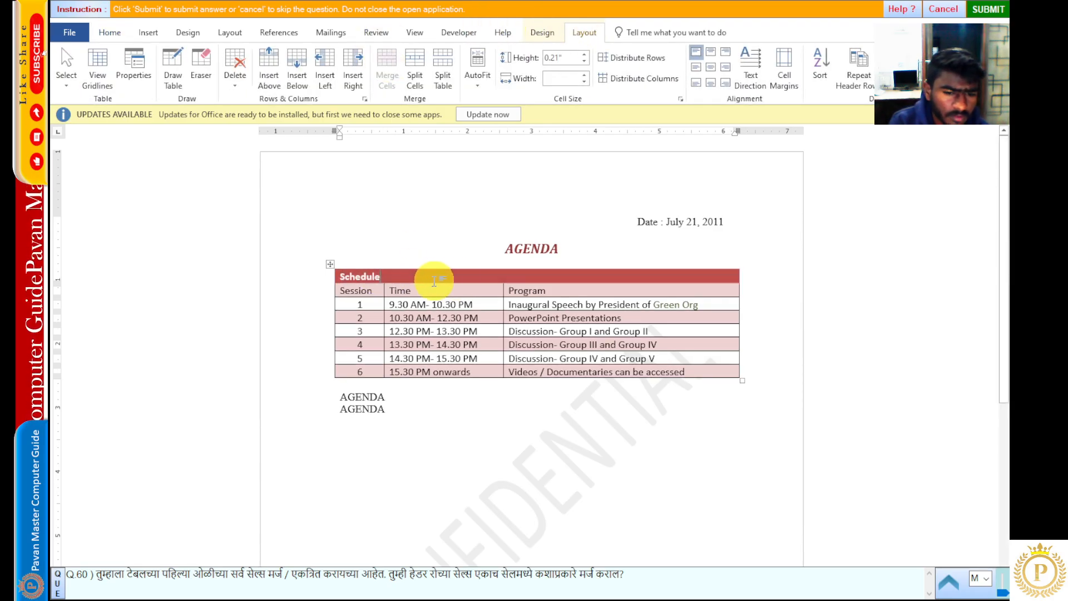
# Step: Submit the answer to question 60 and return to its page after viewing question 61
pyautogui.click(977, 16)
pyautogui.click(515, 339)
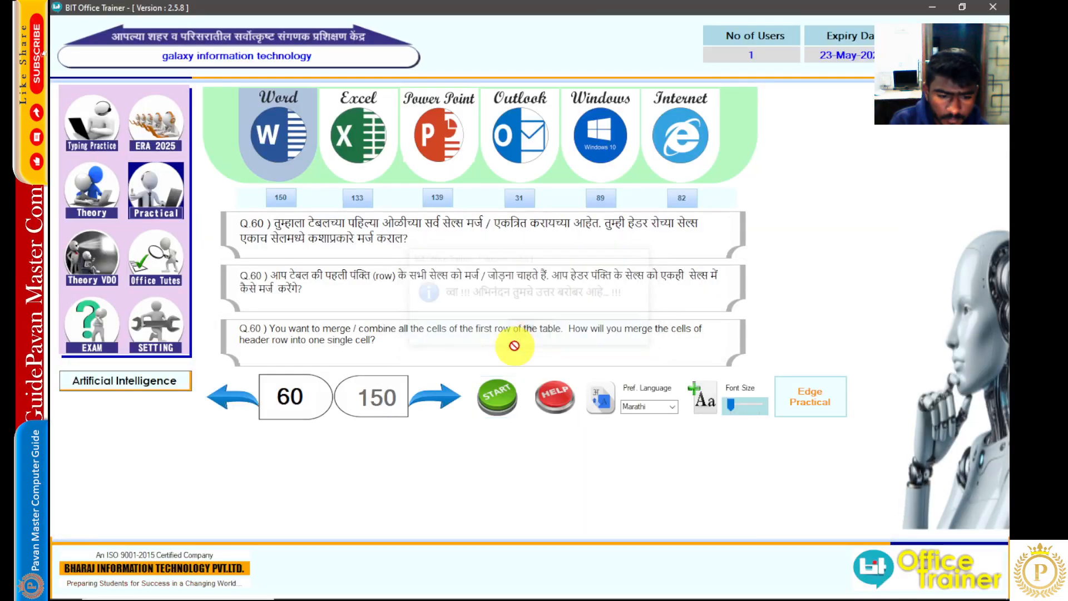
pyautogui.click(445, 399)
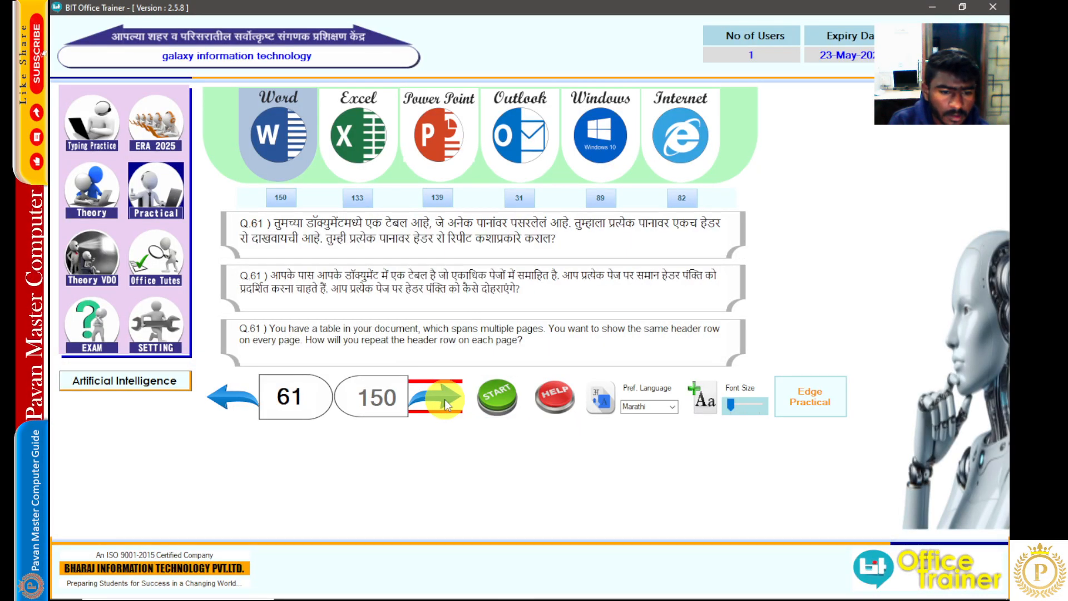
pyautogui.click(234, 415)
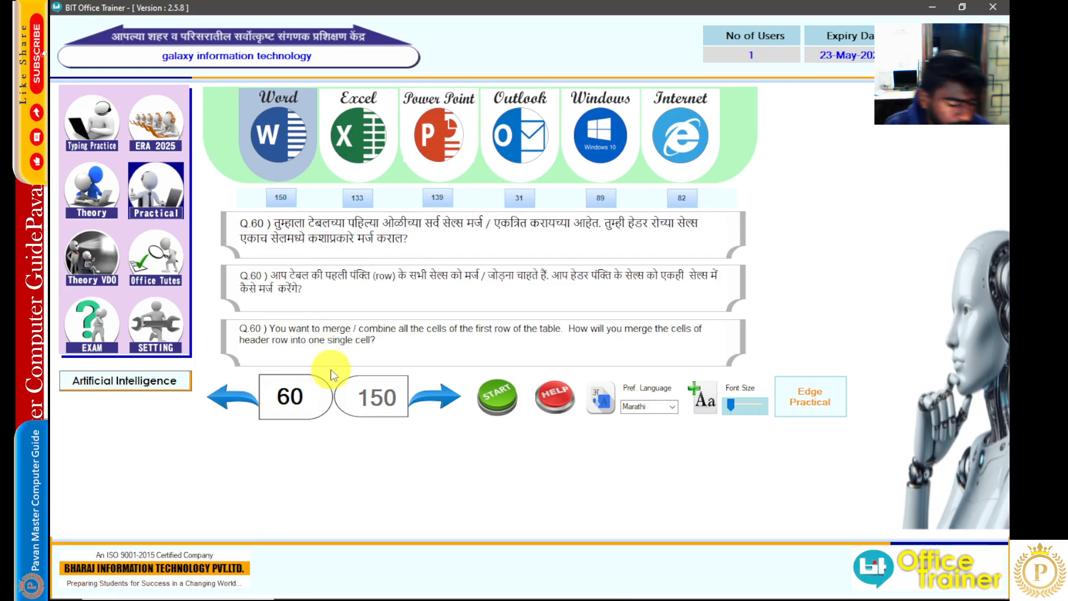